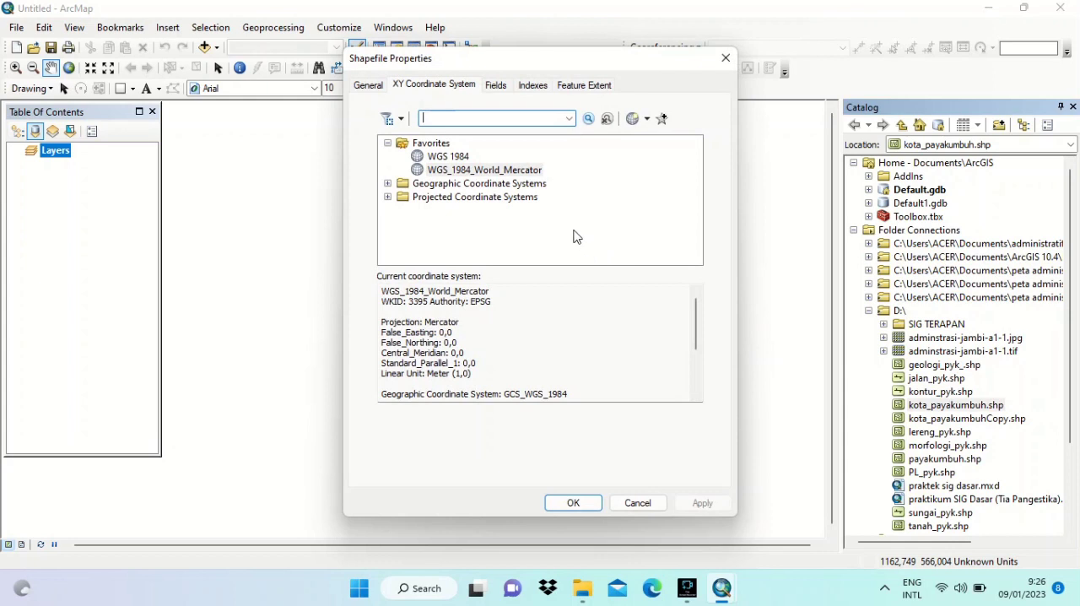
- Assign the WGS_1984_World_Mercator coordinate system to kota_payakumbuh.shp and add the shapefile to the map
left_click(524, 172)
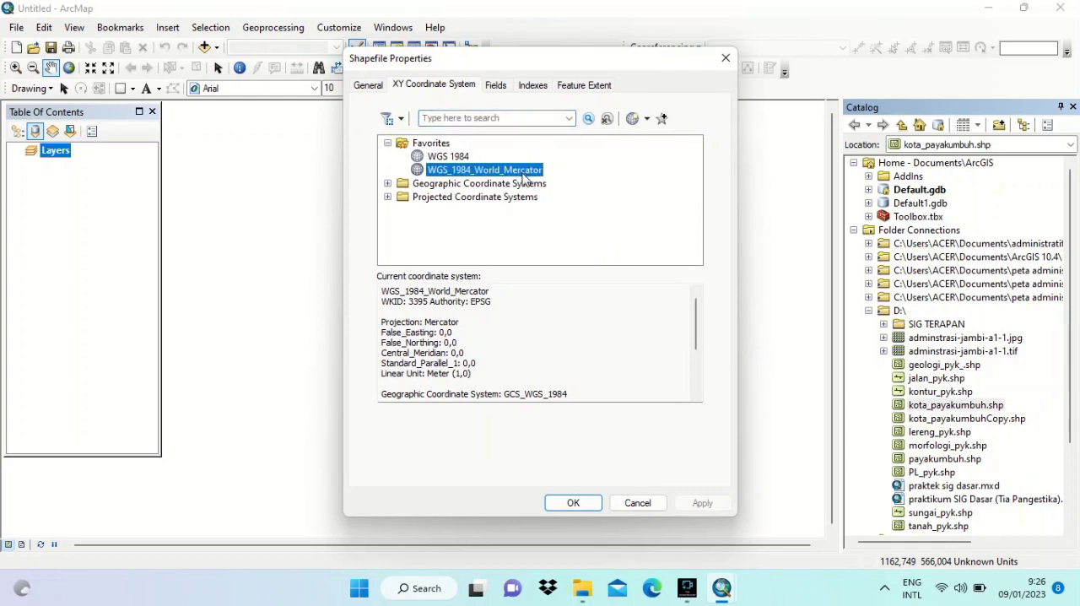
left_click(572, 504)
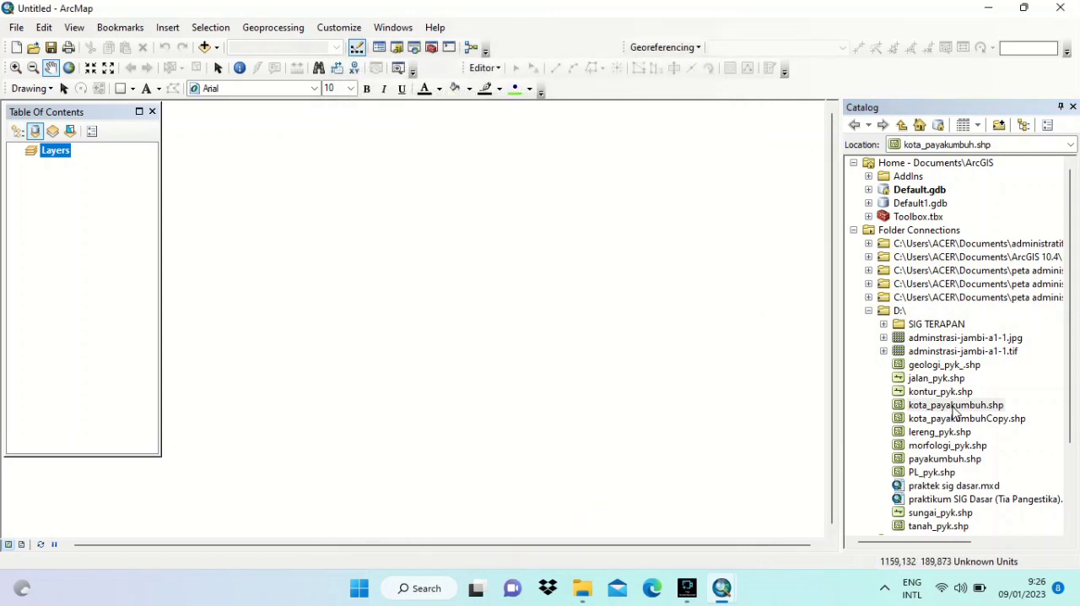
left_click_drag(954, 411, 79, 212)
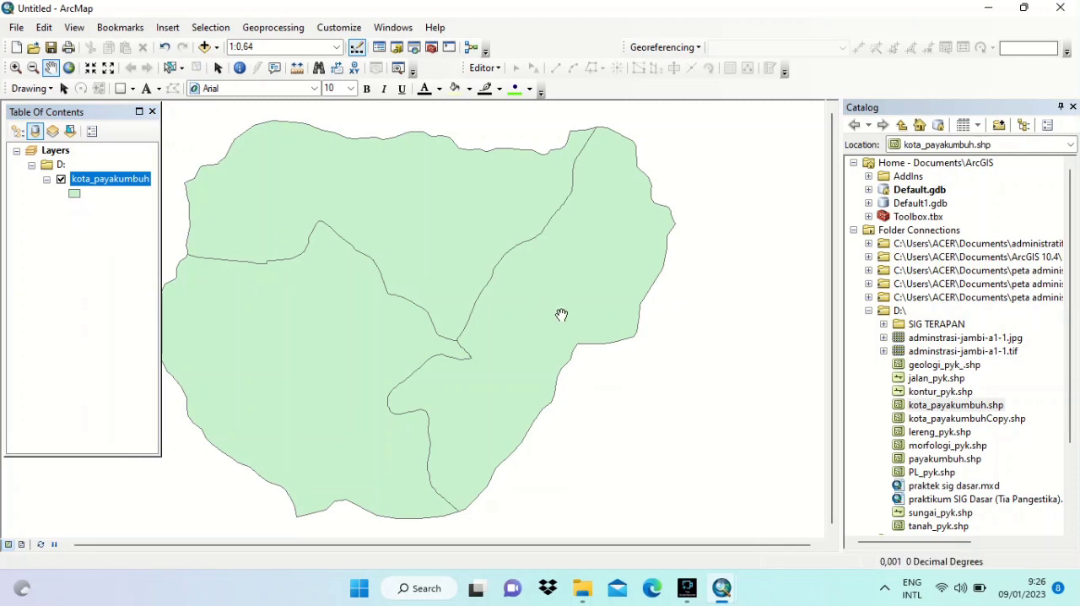
- Start a new point shapefile named Point.2 in the SIG TERAPAN folder on drive D
right_click(958, 329)
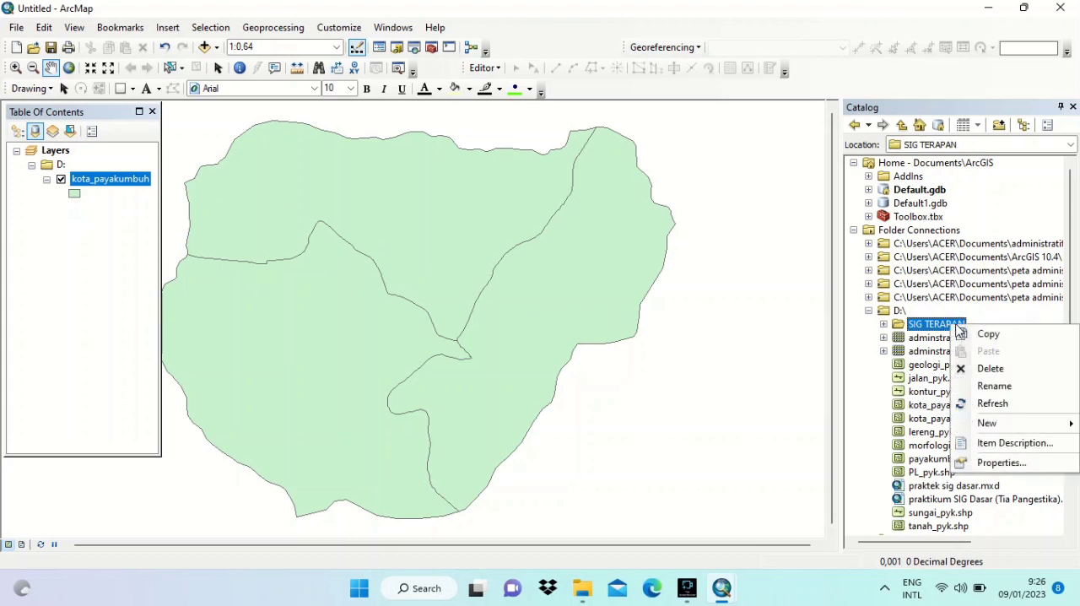
mouse_move(1000, 423)
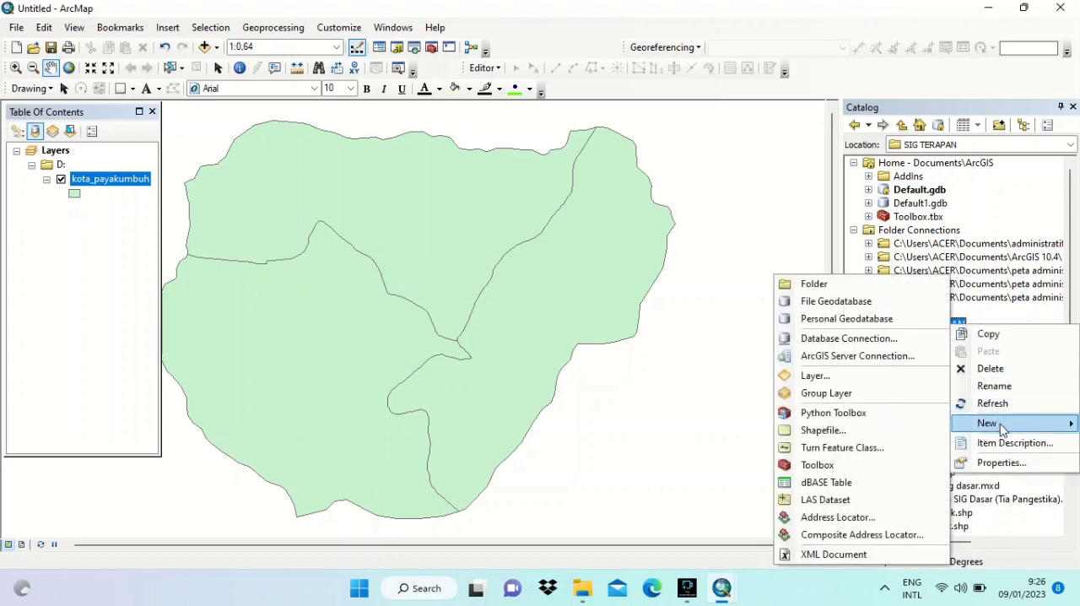
left_click(880, 432)
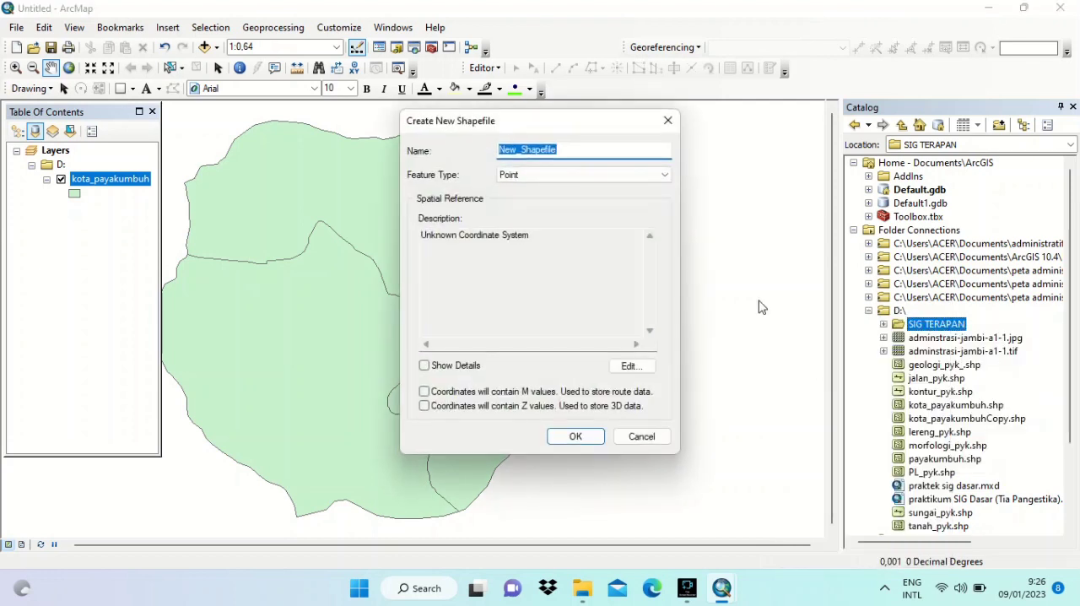
type("P")
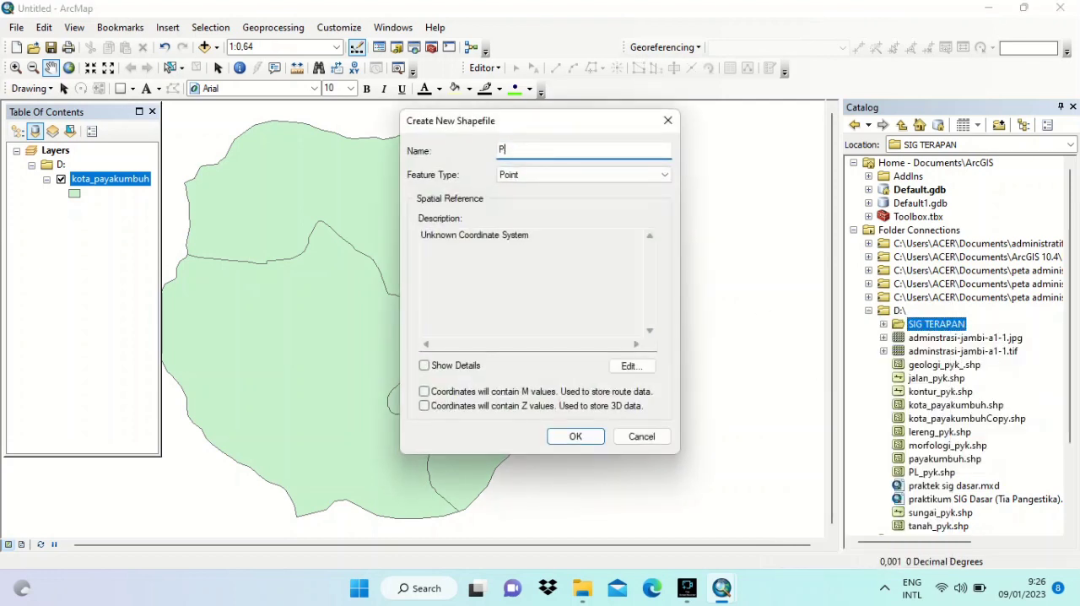
type("oint")
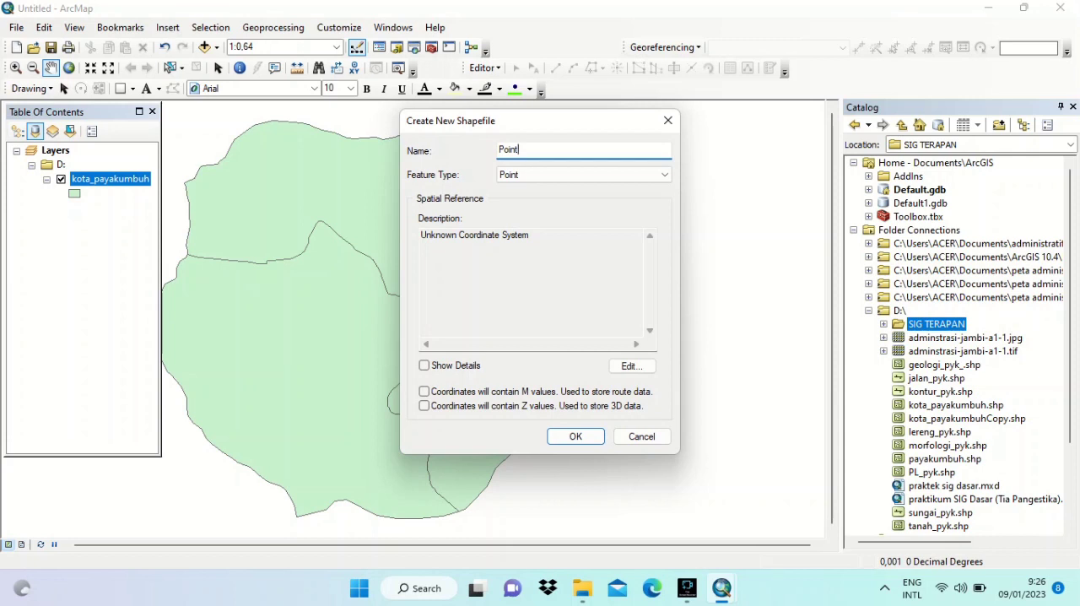
type(".2")
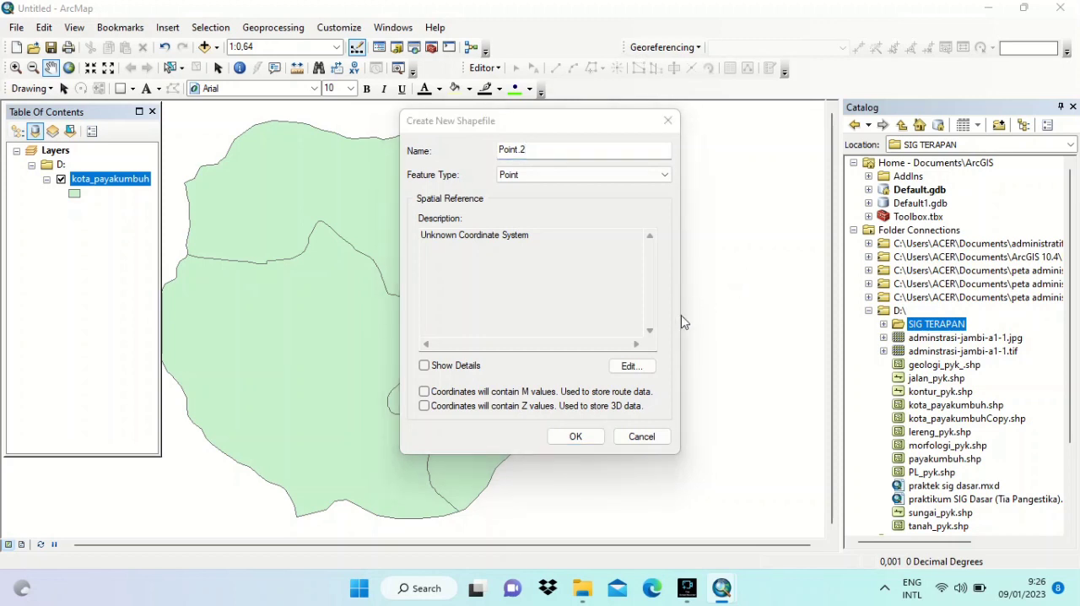
- Assign the WGS_1984_World_Mercator coordinate system to the new shapefile and create it
left_click(632, 368)
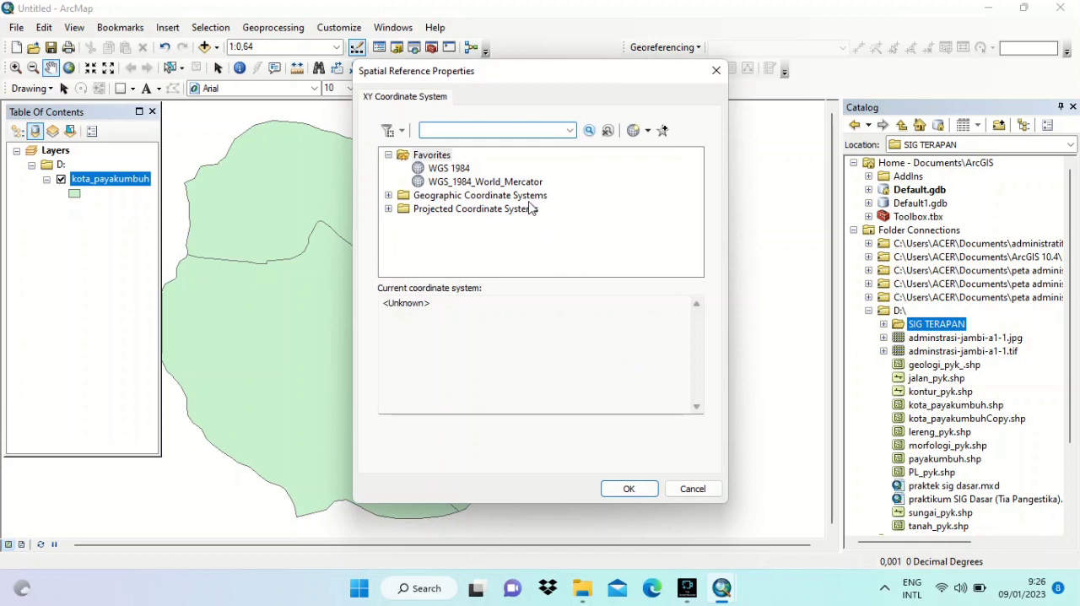
left_click(518, 181)
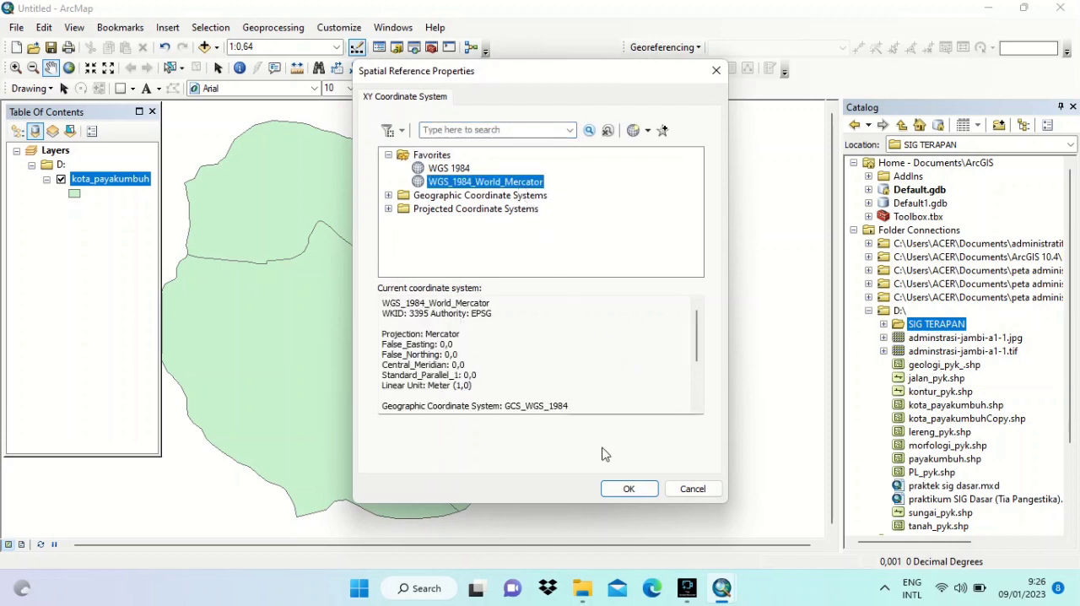
left_click(624, 489)
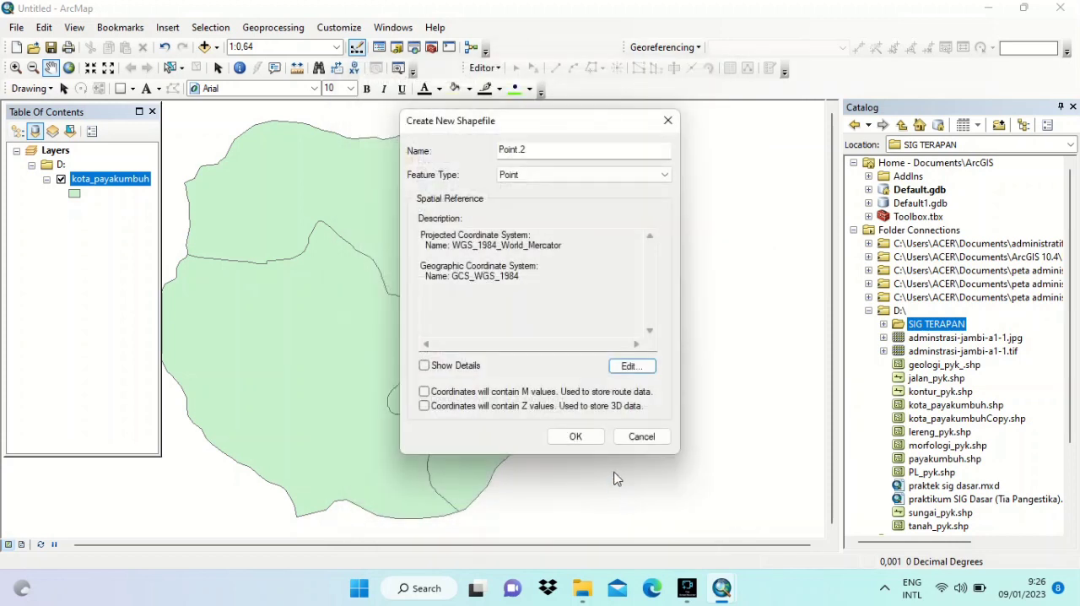
left_click(578, 436)
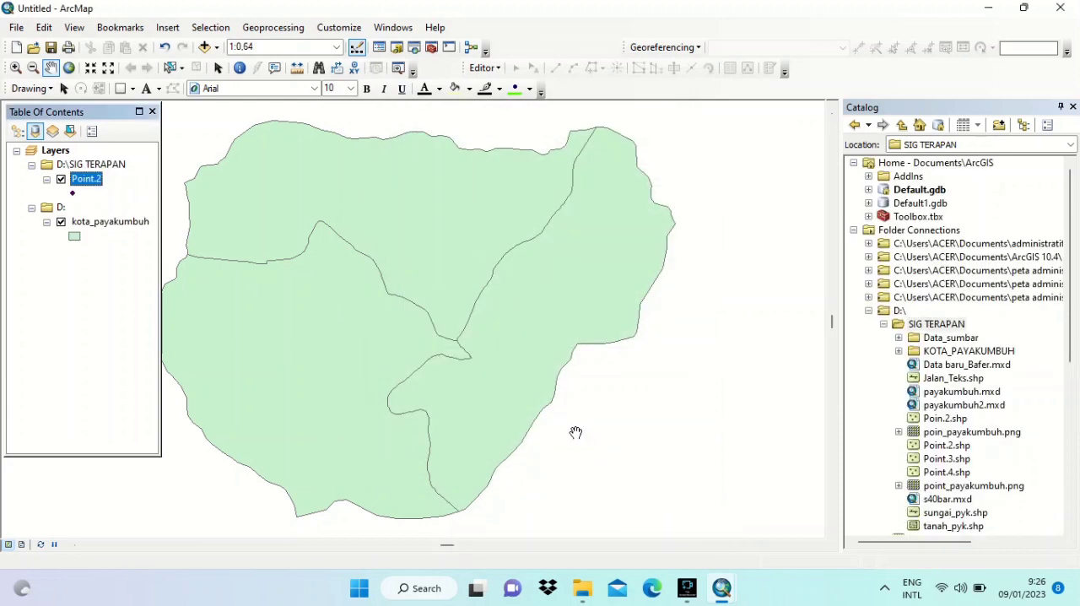
- Start an edit session on the Point.2 layer in the D:\SIG TERAPAN workspace
left_click(498, 68)
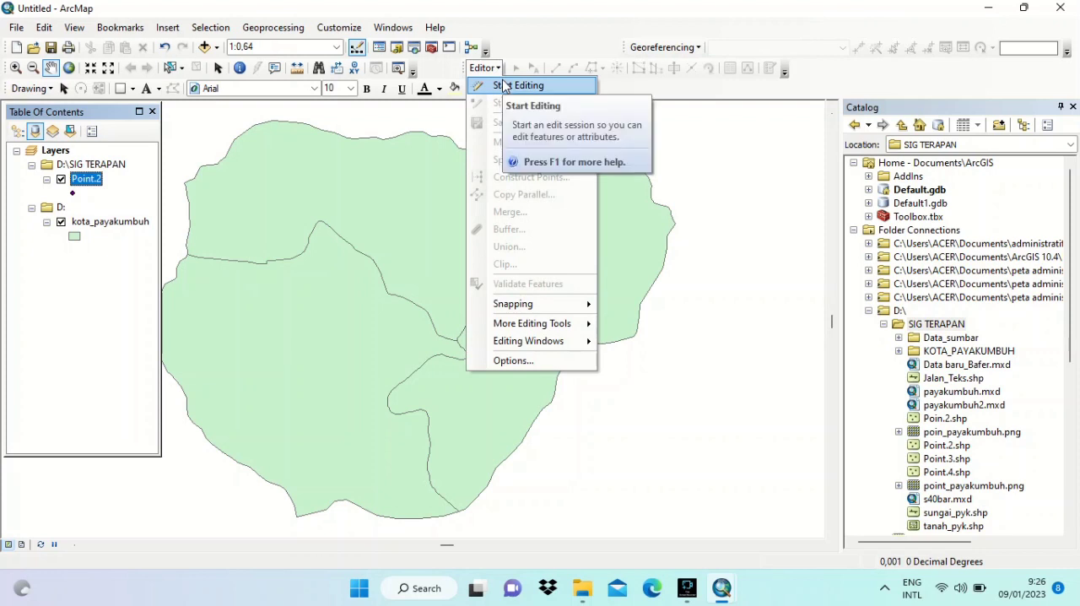
left_click(504, 87)
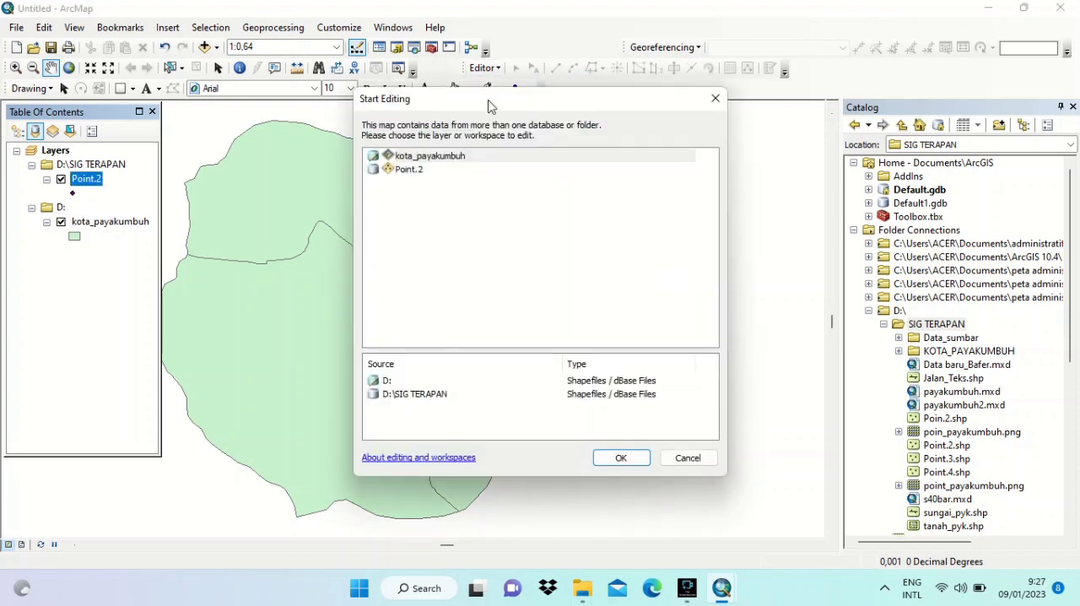
left_click(438, 171)
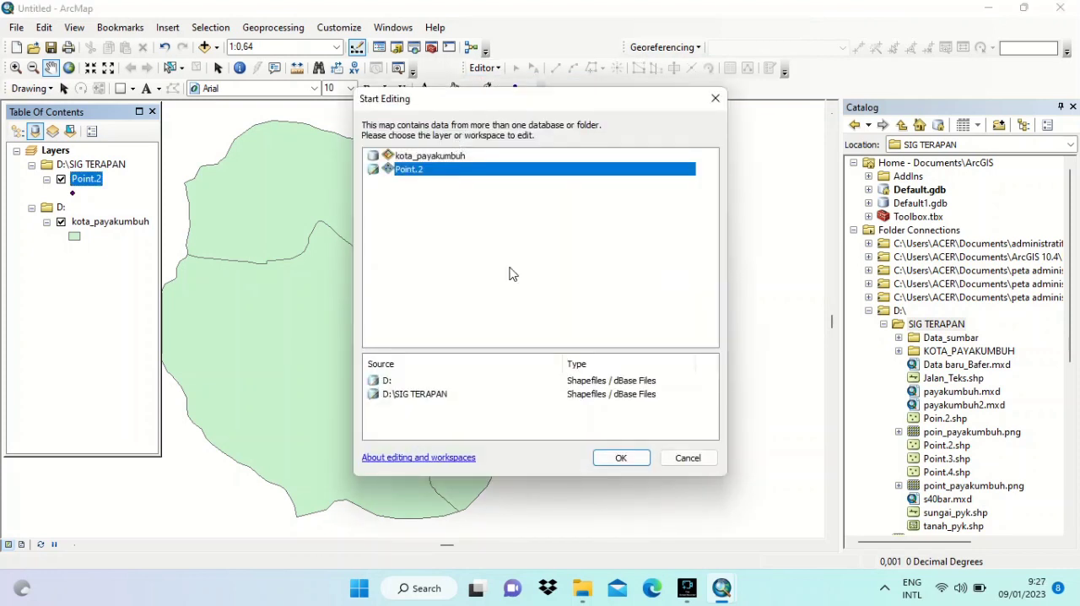
left_click(621, 458)
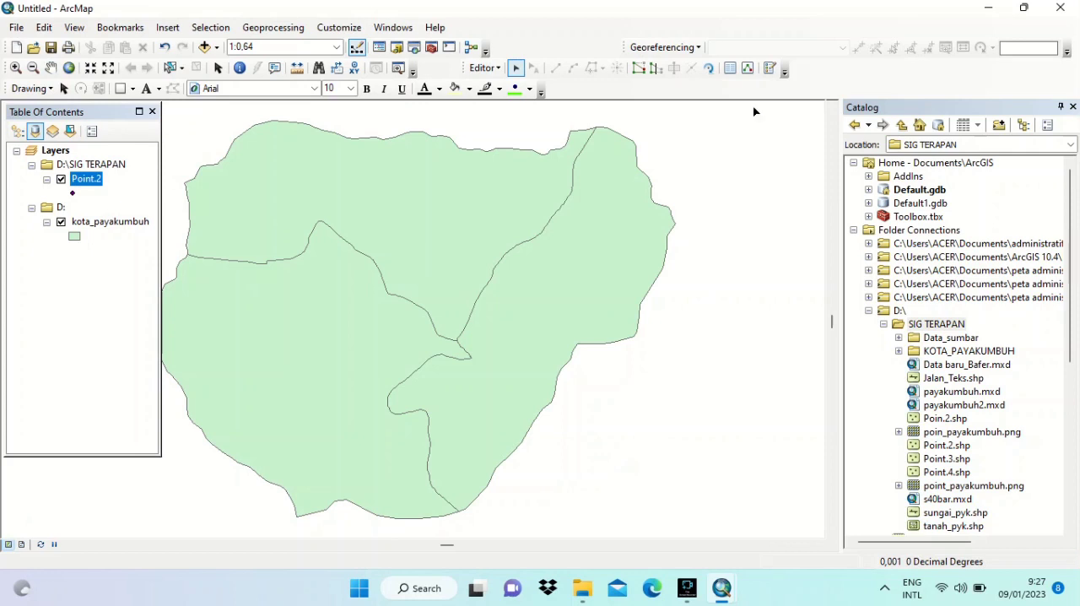
- Replace the Catalog with the feature creation templates and activate the Point construction tool for the Point.2 template
left_click(769, 73)
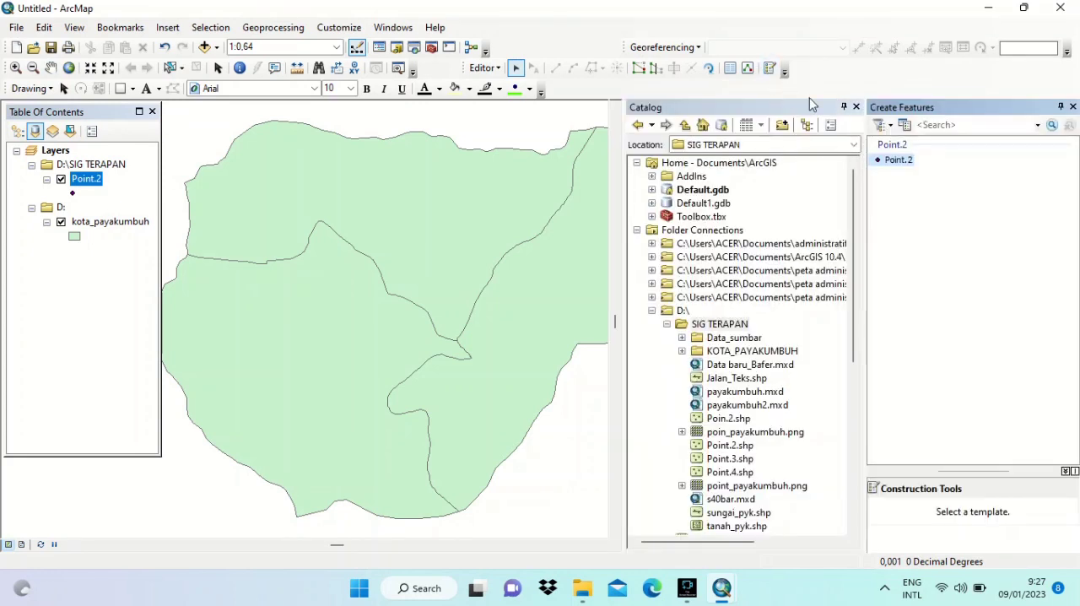
left_click(858, 108)
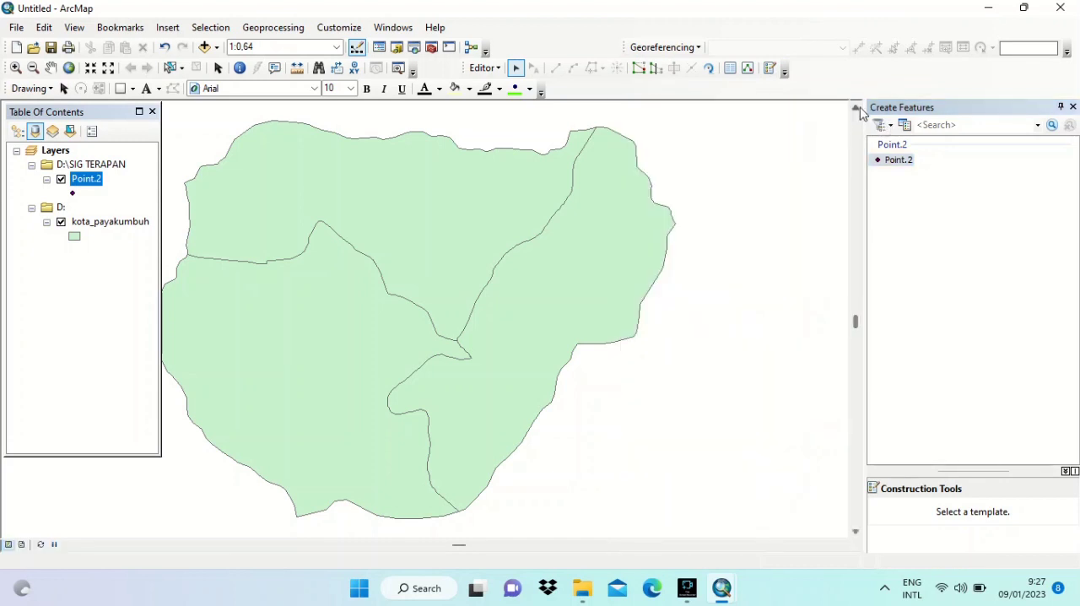
left_click(889, 167)
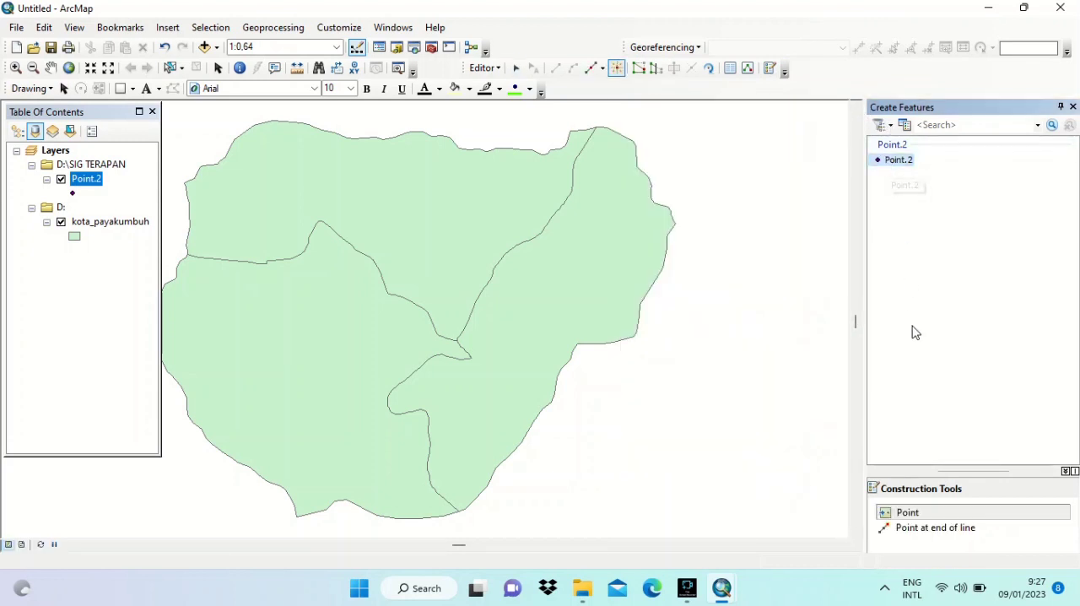
left_click(922, 514)
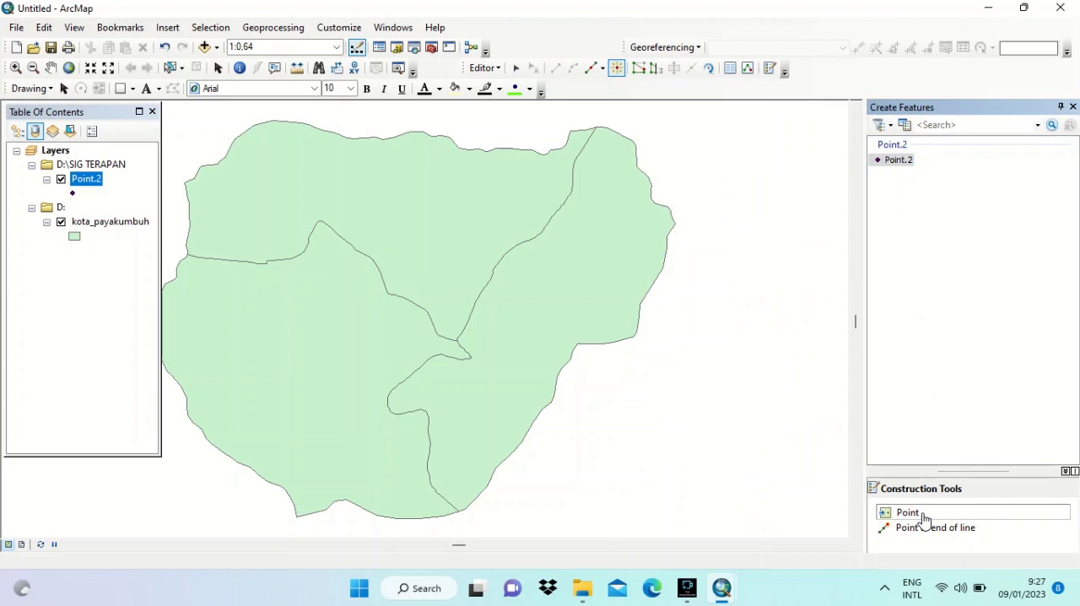
- Place 26 points scattered across all the regions of the kota_payakumbuh polygon layer
left_click(520, 367)
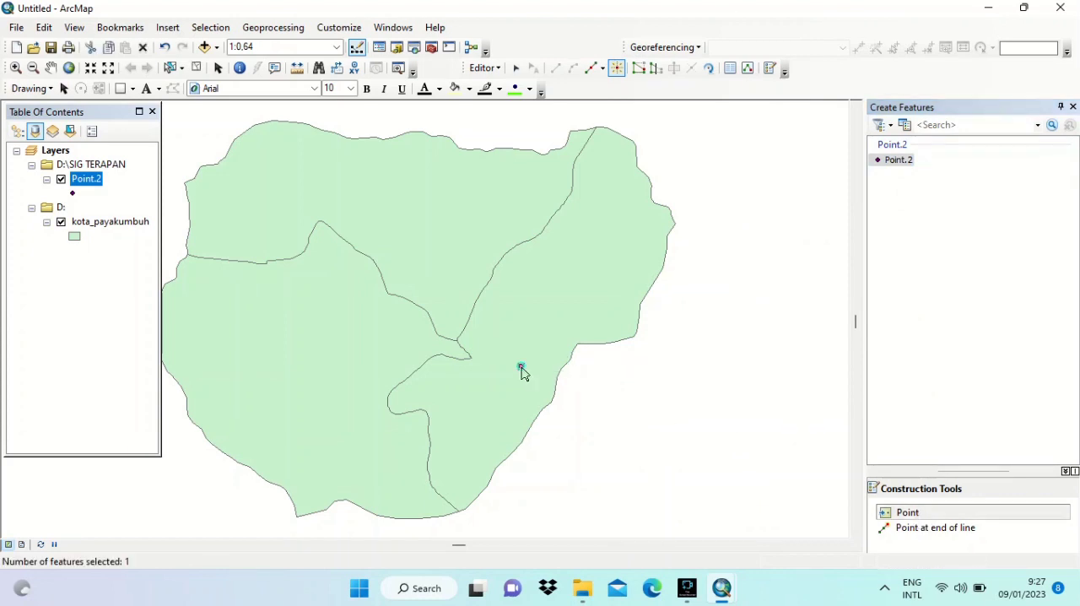
left_click(549, 299)
left_click(600, 258)
left_click(596, 158)
left_click(414, 188)
left_click(446, 248)
left_click(309, 195)
left_click(257, 162)
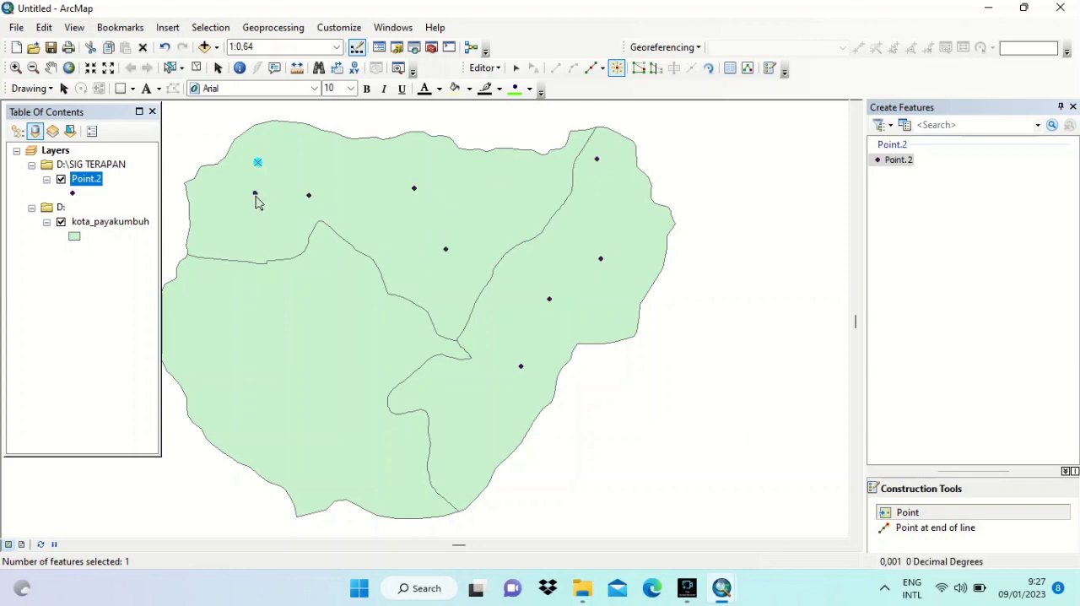
left_click(255, 215)
left_click(287, 348)
left_click(222, 305)
left_click(239, 392)
left_click(330, 453)
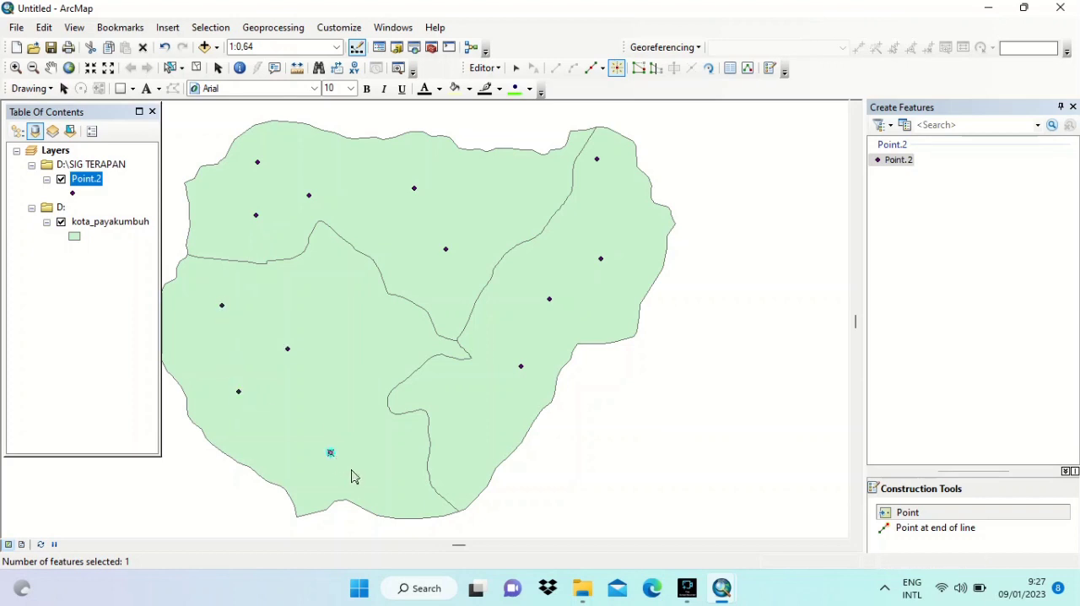
left_click(397, 497)
left_click(372, 358)
left_click(324, 379)
left_click(343, 285)
left_click(422, 351)
left_click(458, 446)
left_click(469, 288)
left_click(512, 184)
left_click(355, 190)
left_click(278, 297)
left_click(289, 440)
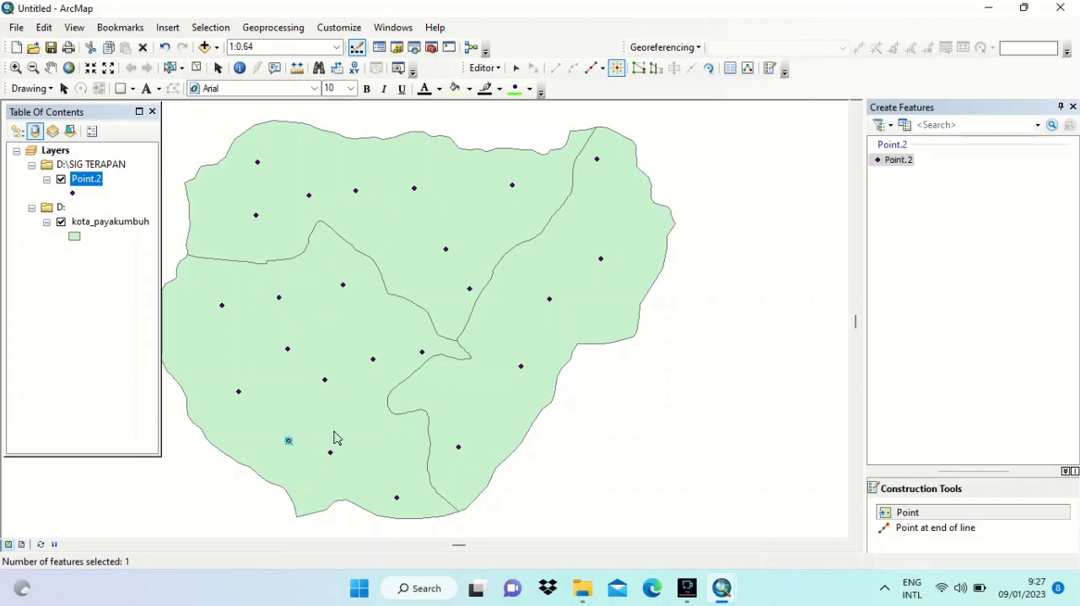
left_click(488, 405)
left_click(624, 205)
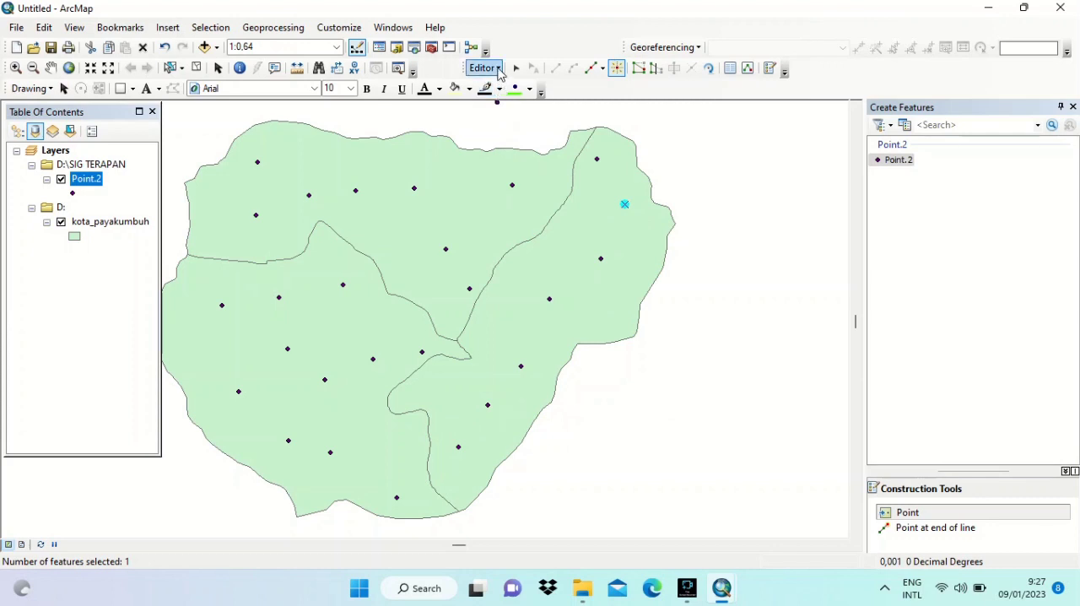
- Stop the edit session and save the edits to the Point.2 layer
left_click(499, 73)
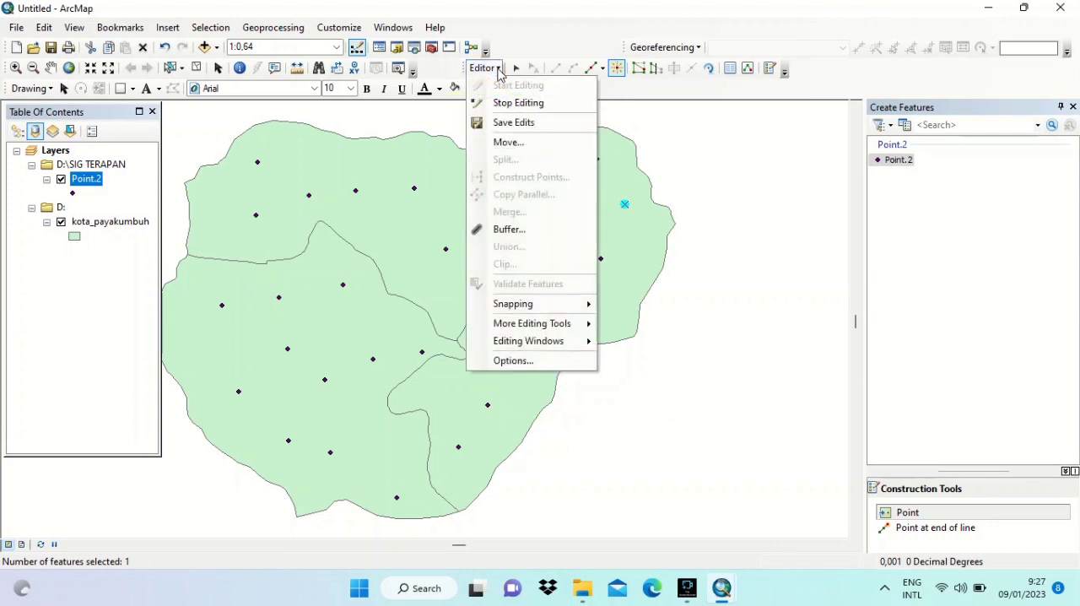
left_click(507, 102)
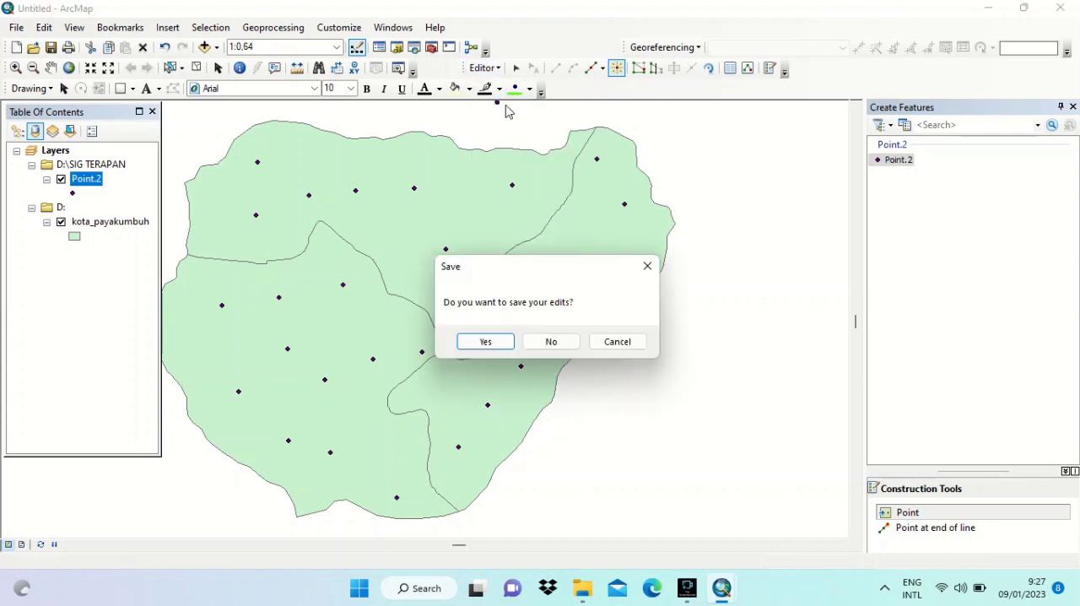
left_click(500, 342)
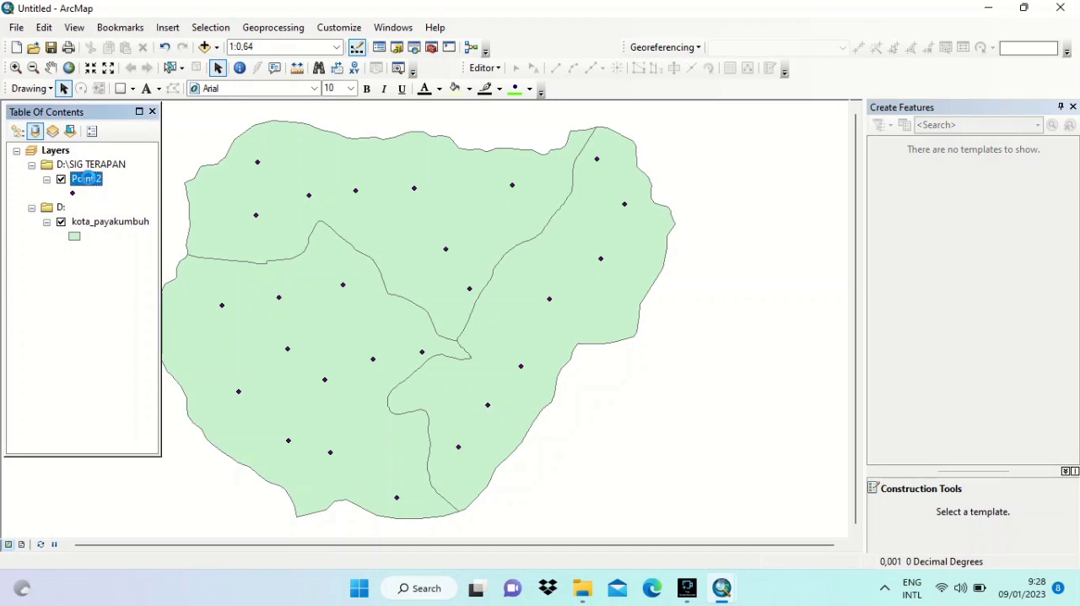
- Open the attribute table of the Point.2 layer and add a Double field named Tipe
right_click(89, 181)
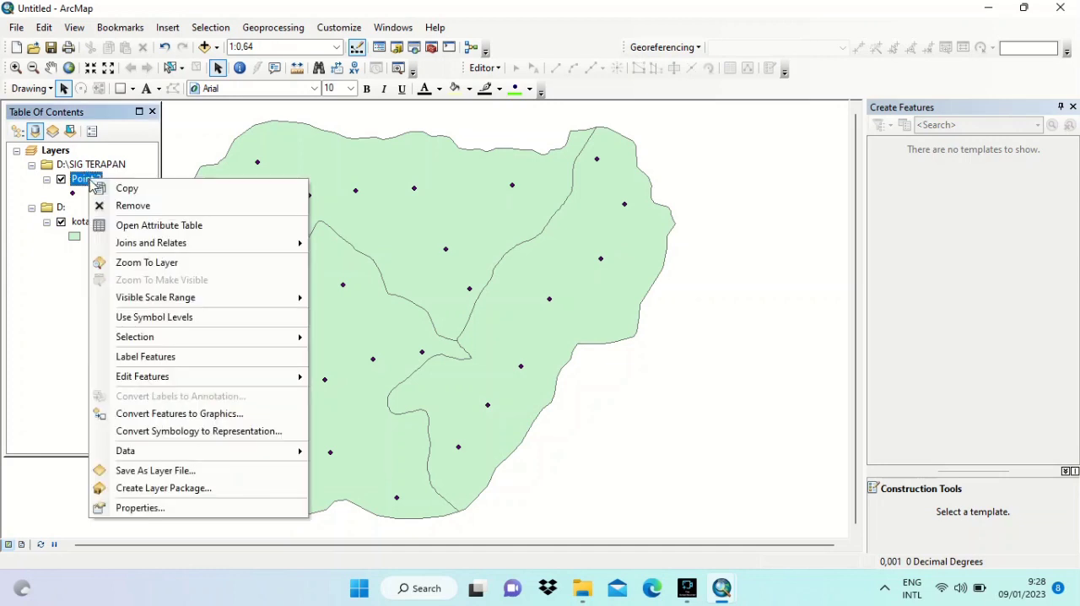
left_click(126, 226)
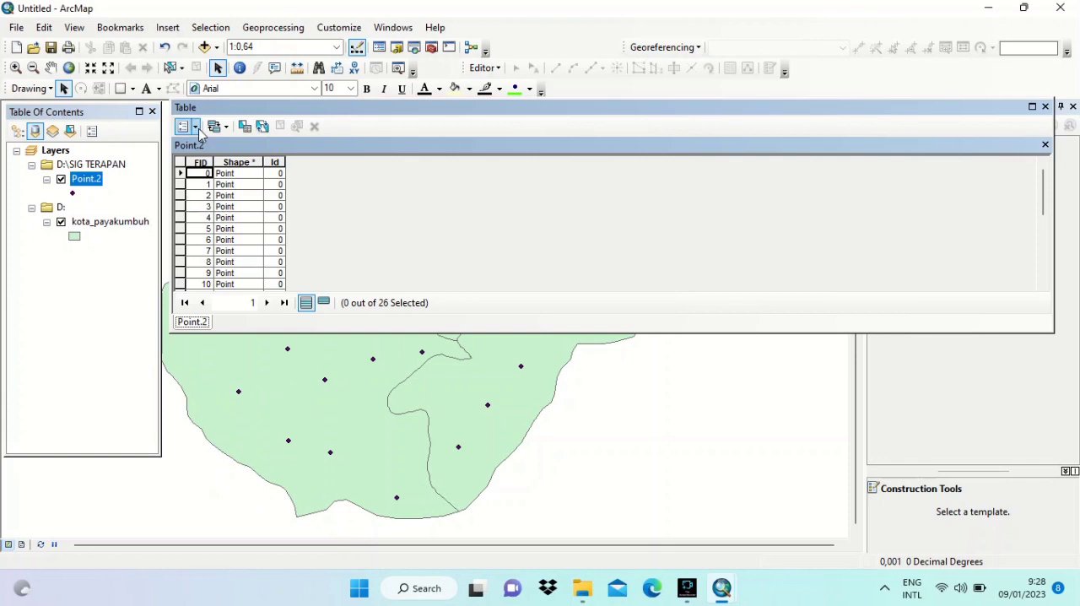
left_click(196, 128)
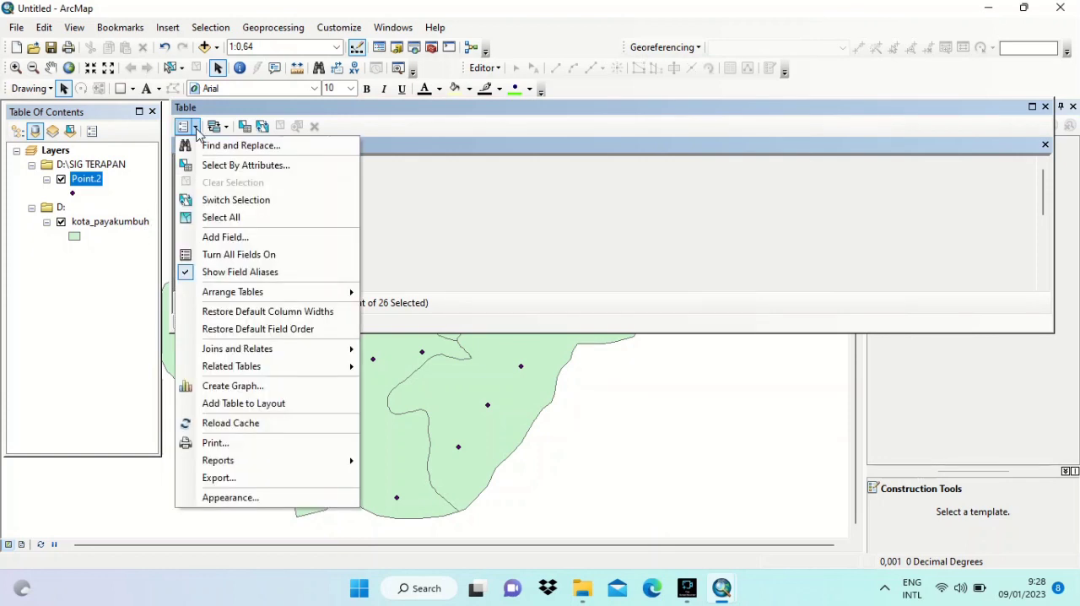
left_click(224, 241)
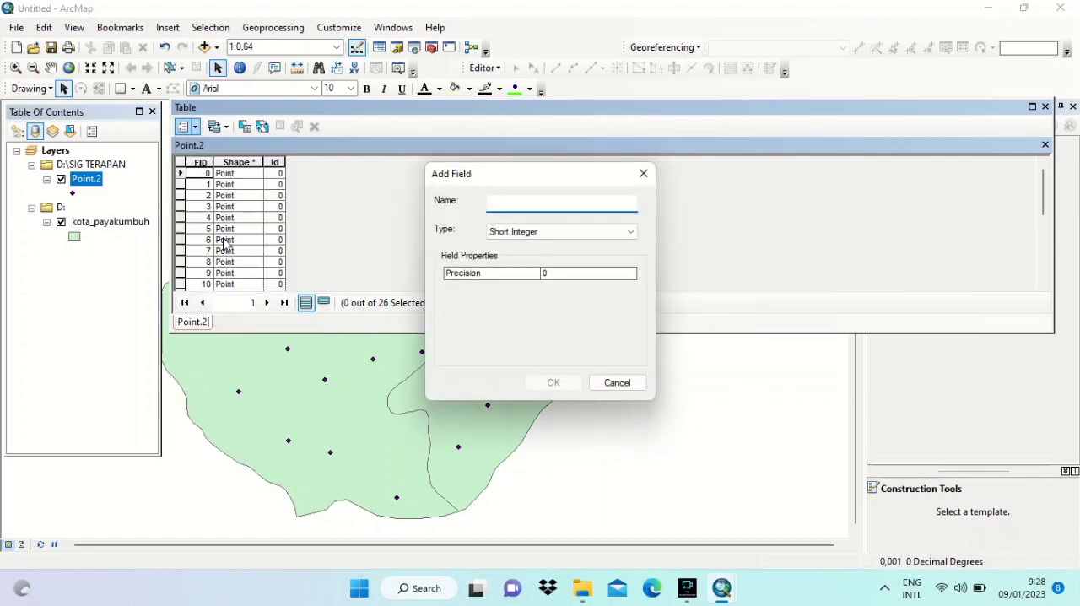
type("Tipe")
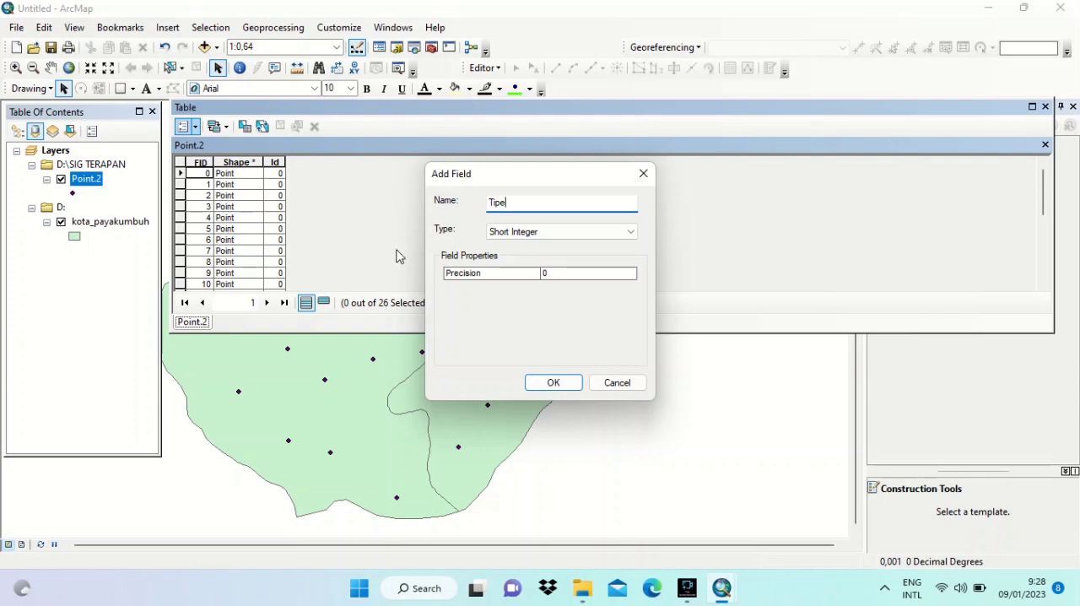
left_click(629, 235)
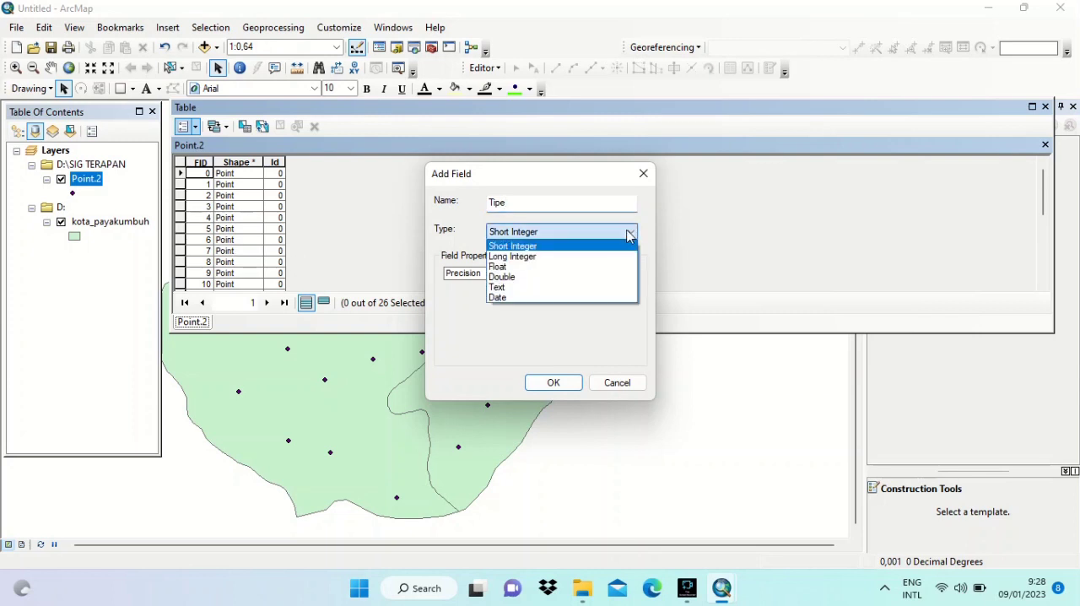
left_click(586, 279)
left_click(553, 383)
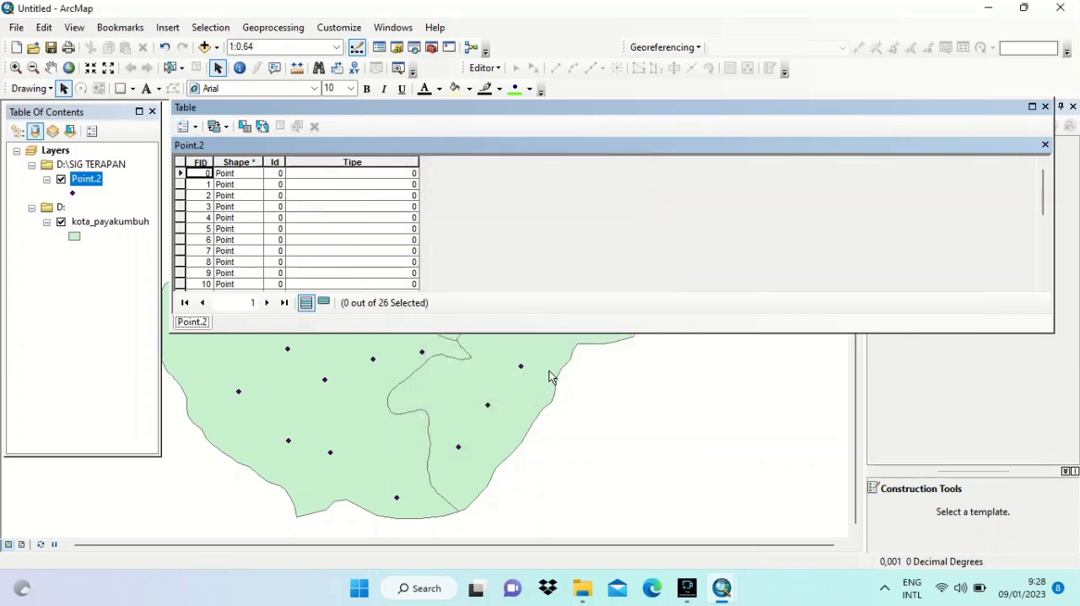
- Add a Double field named Jenis to the Point.2 attribute table
left_click(194, 127)
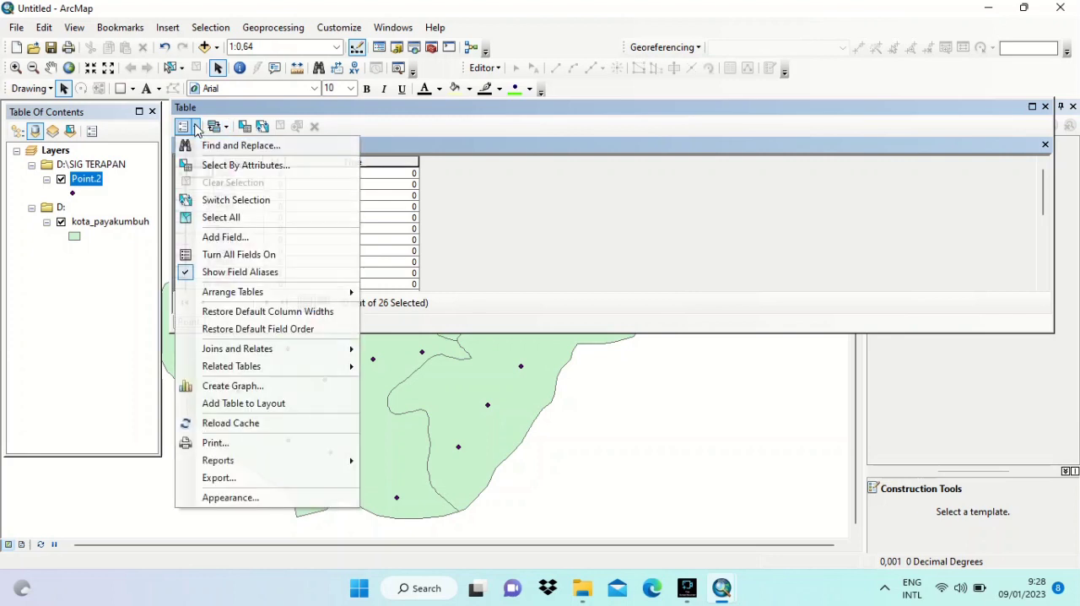
left_click(223, 238)
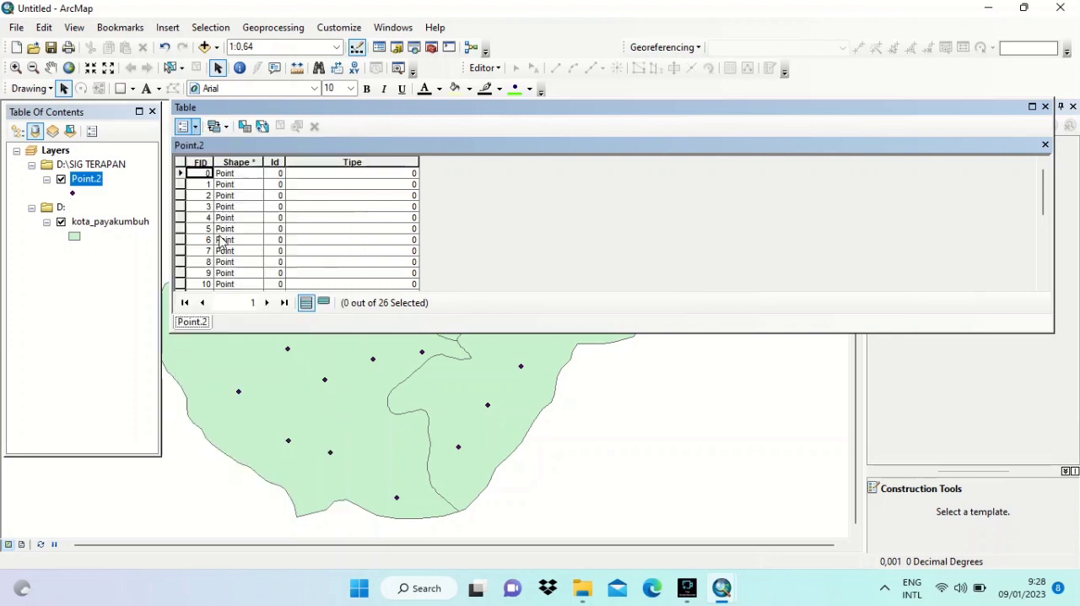
type("Ju")
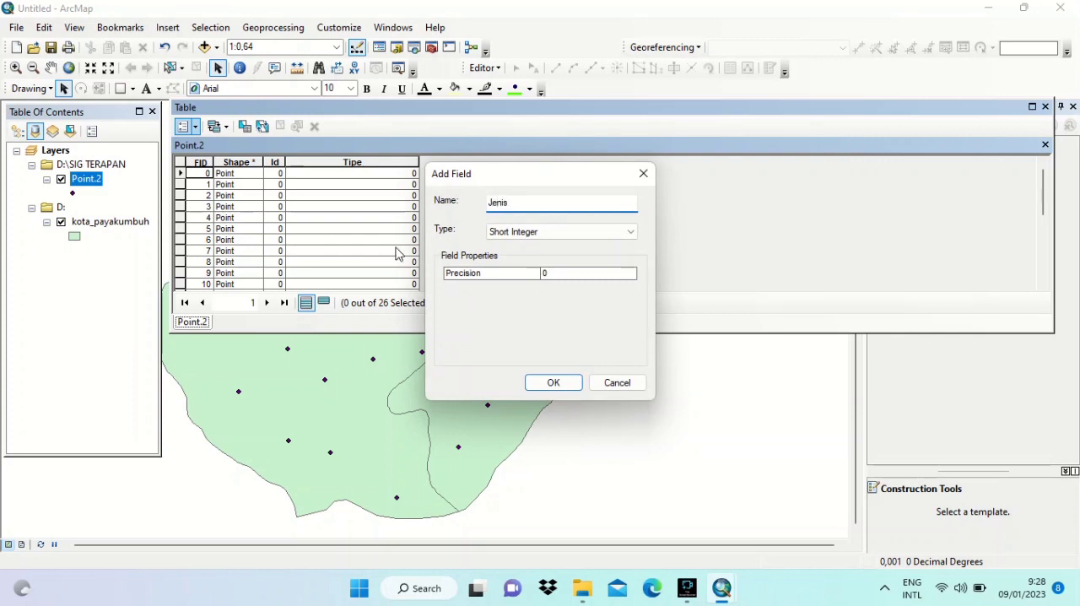
left_click(631, 231)
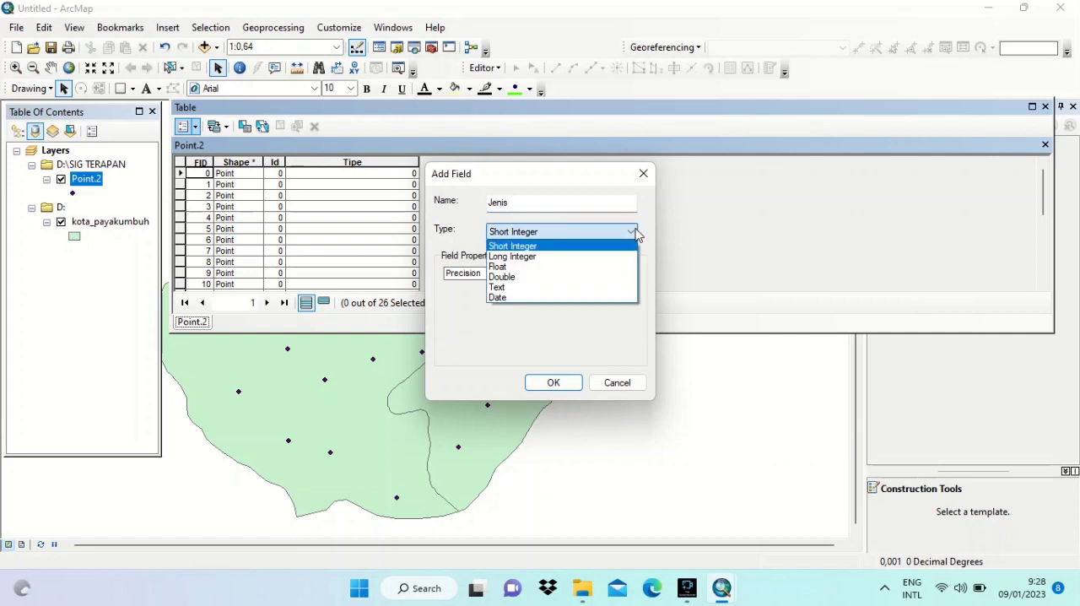
left_click(588, 277)
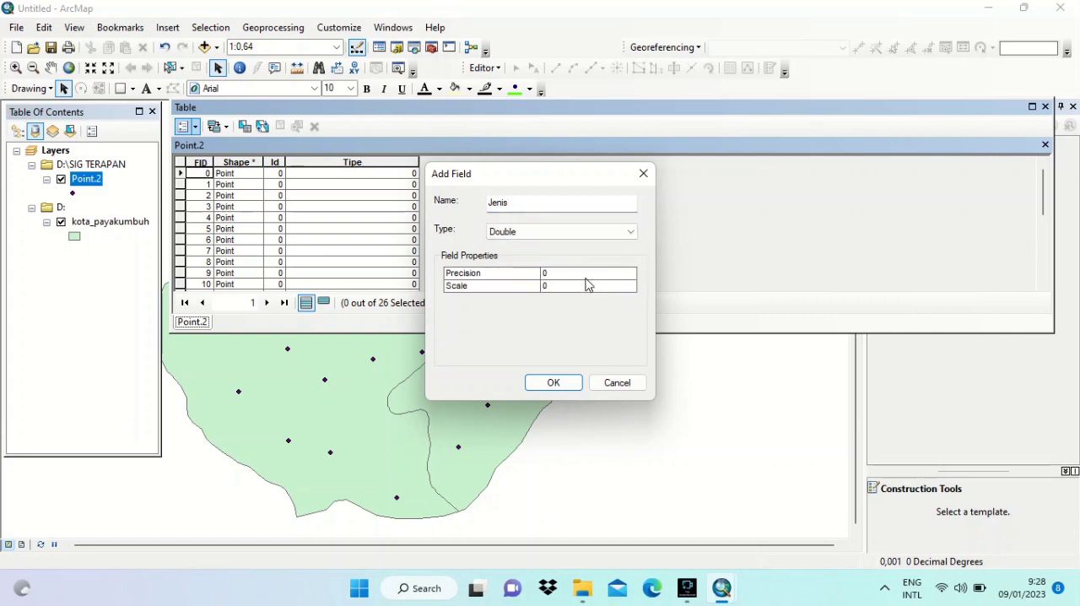
left_click(564, 383)
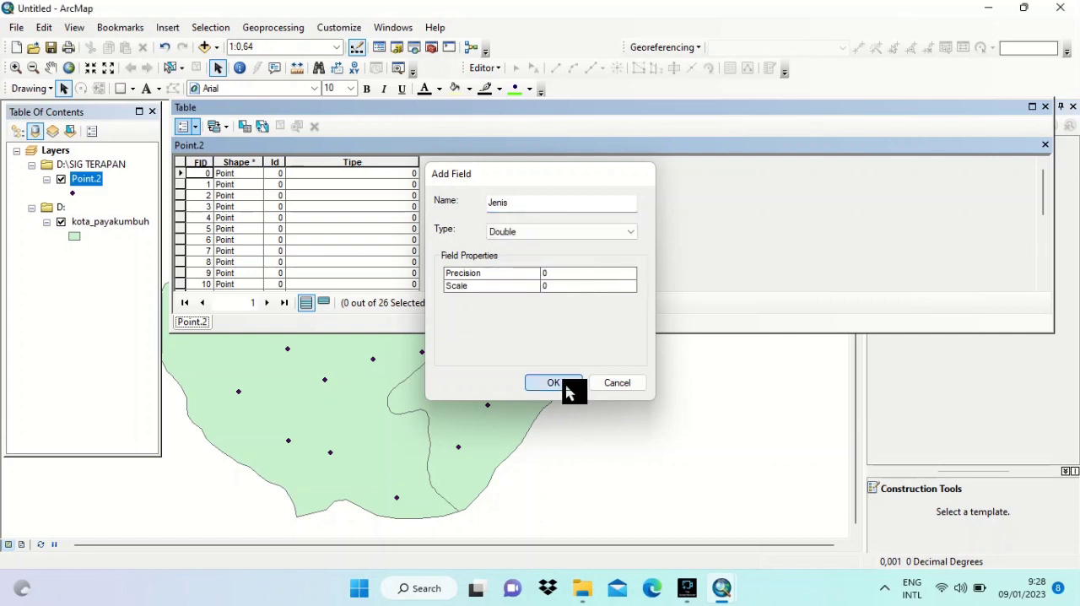
- Add a Text field named Nama to the Point.2 attribute table
left_click(195, 127)
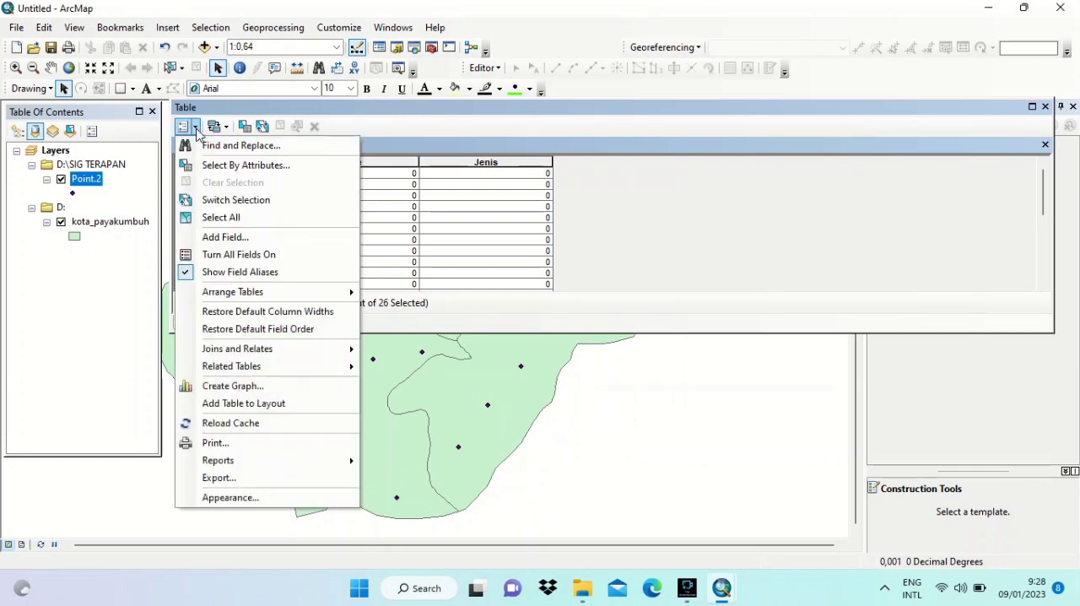
left_click(225, 237)
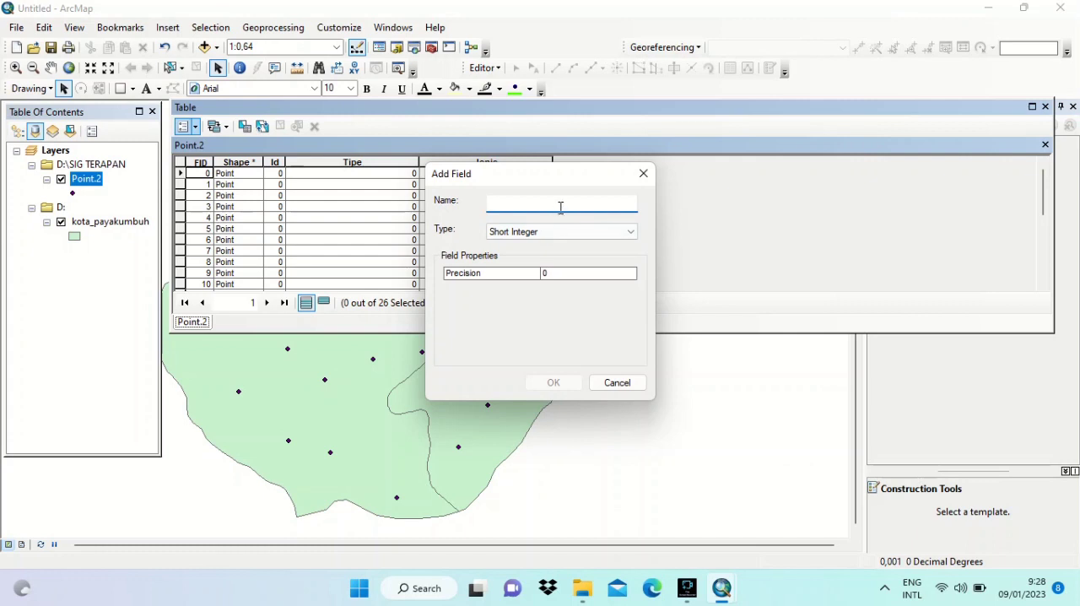
type("Nama")
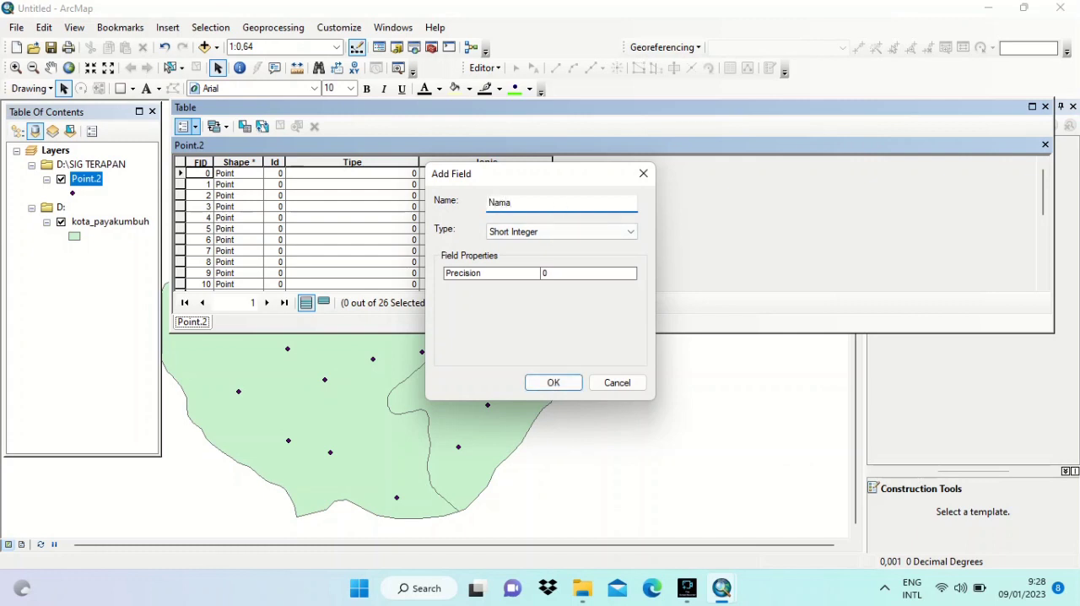
left_click(632, 233)
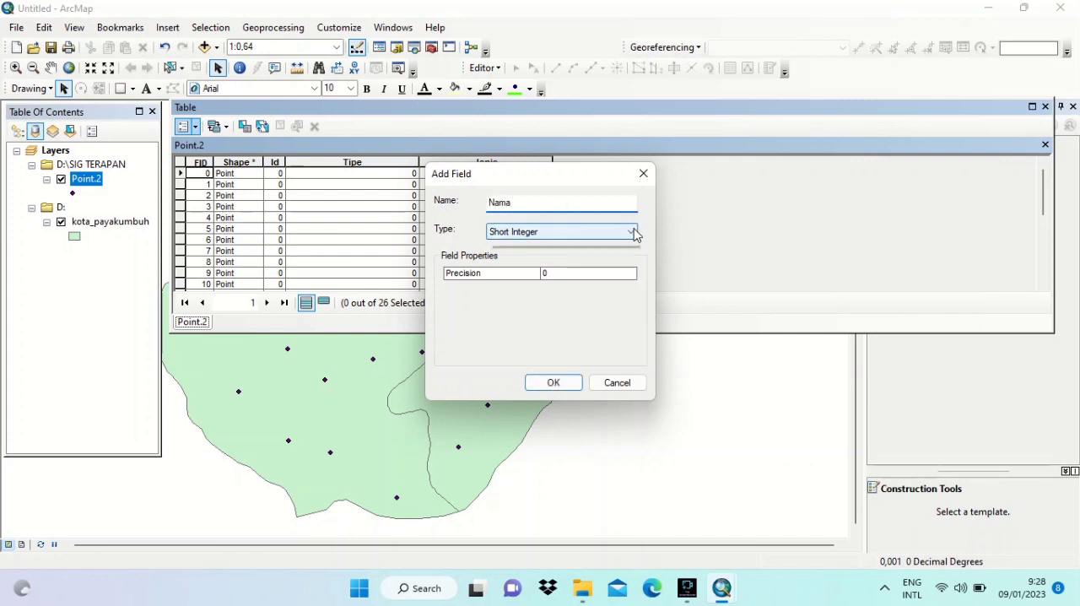
left_click(594, 288)
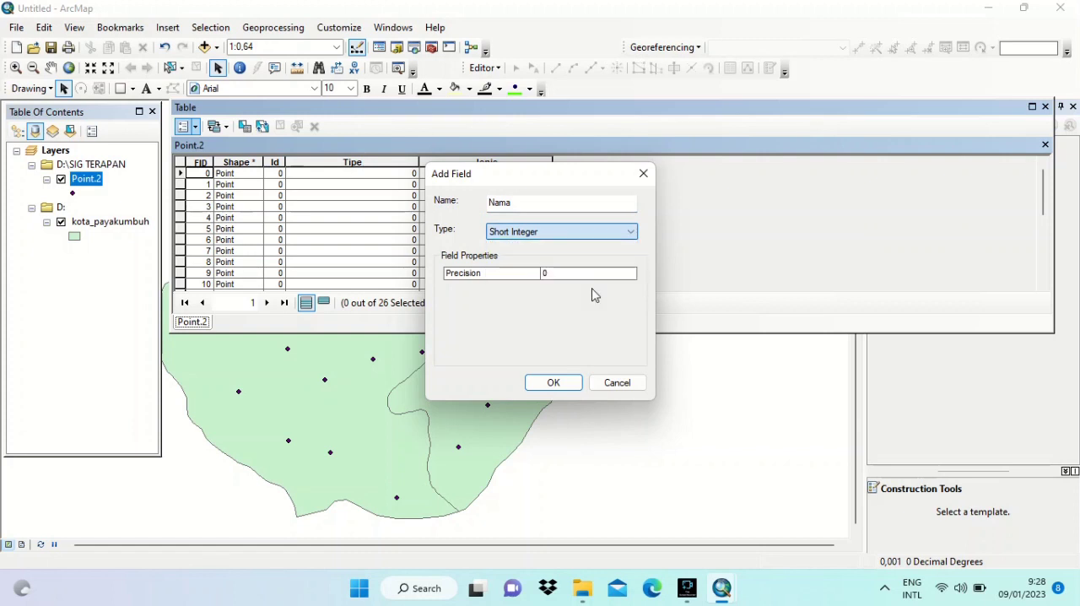
left_click(552, 382)
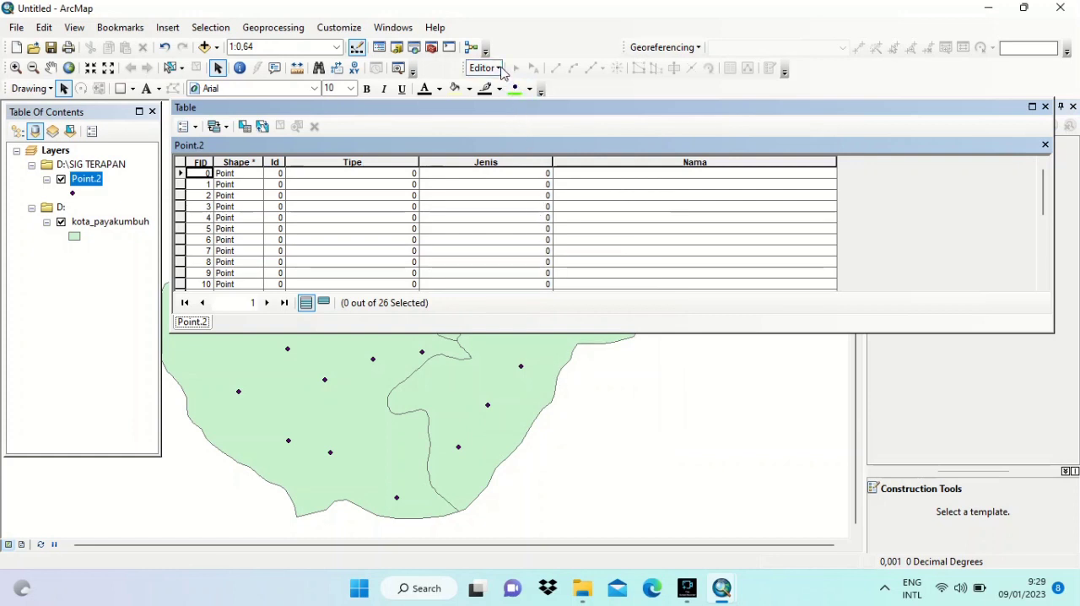
- Start an edit session on the Point.2 layer so its table values can be edited
left_click(501, 69)
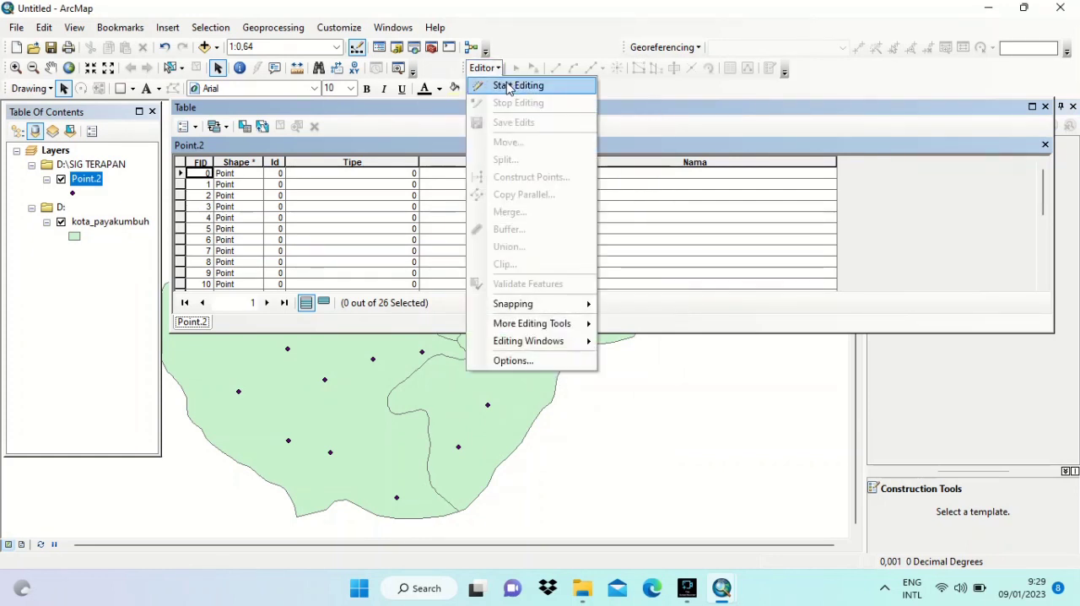
left_click(508, 86)
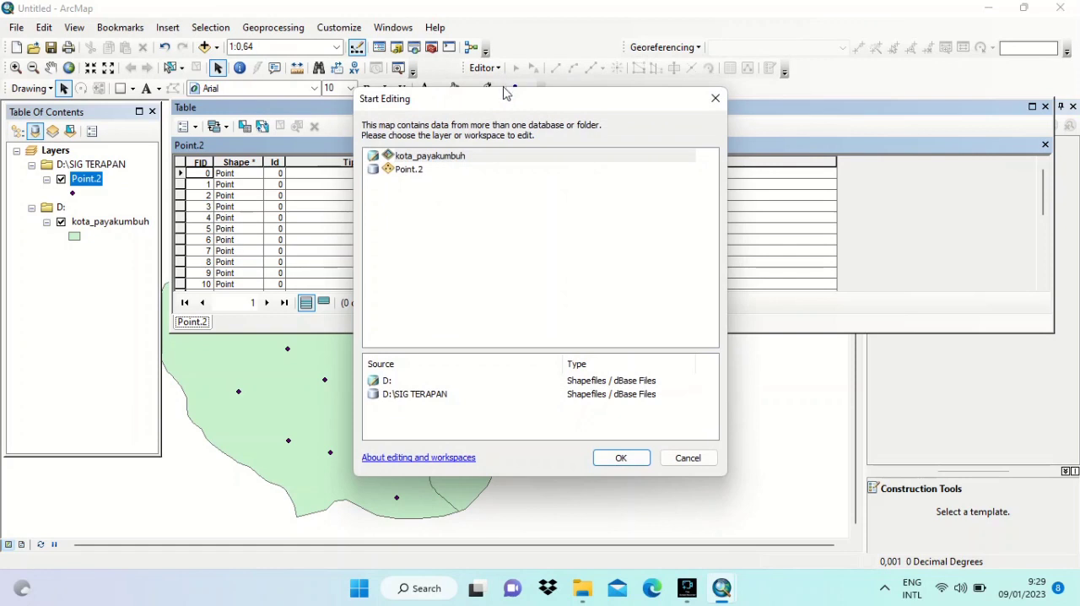
left_click(448, 170)
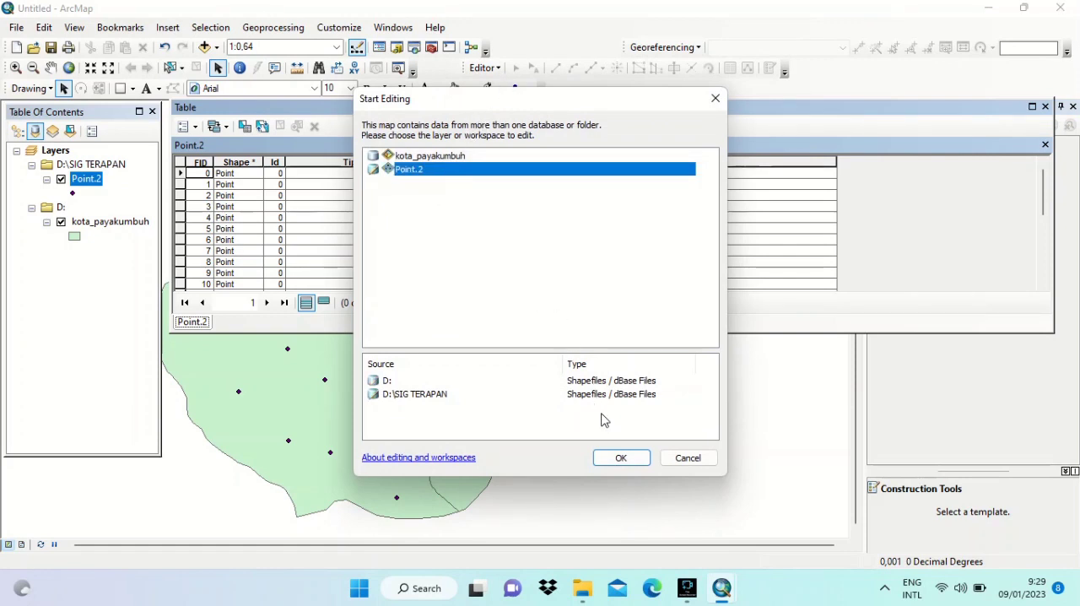
left_click(618, 458)
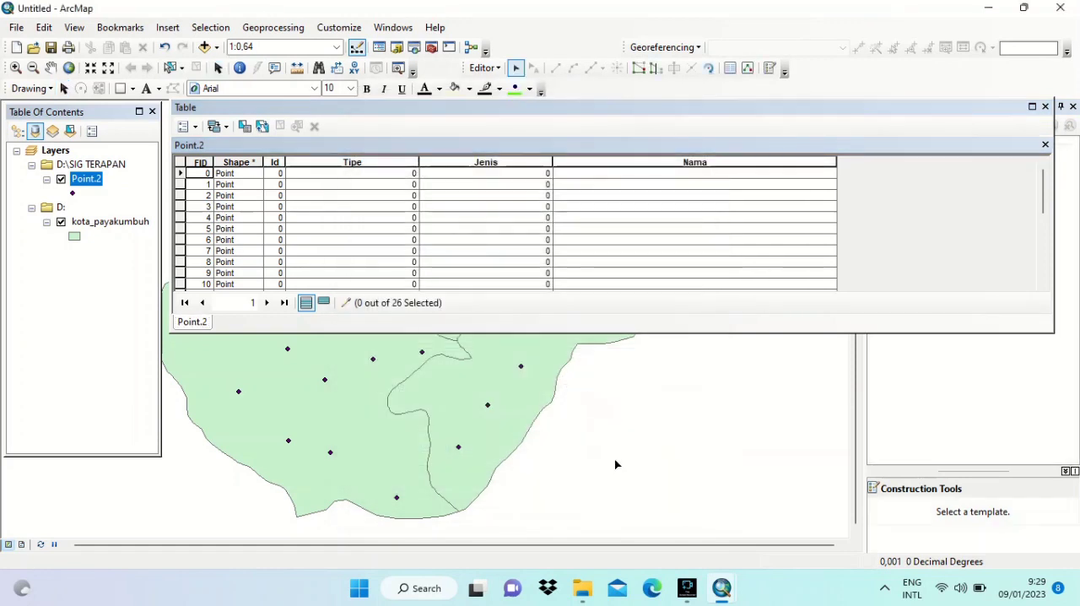
- Fill the Tipe field for FID 0 through 25 with the repeating sequence 3, 2, 1
left_click(405, 172)
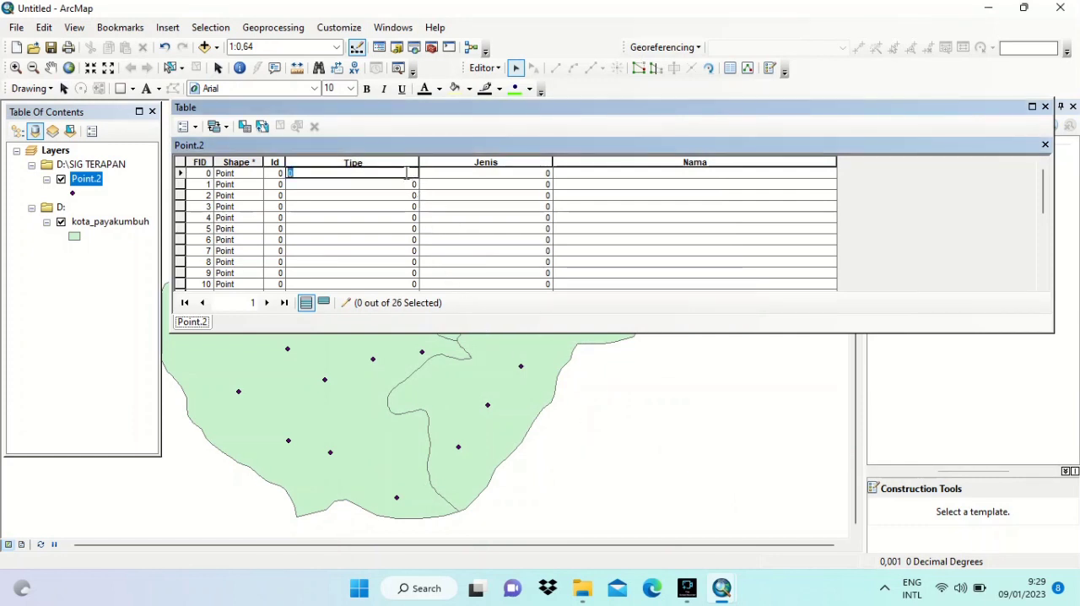
key("Return")
type("2")
key("Return")
type("1")
key("Return")
type("3")
key("Return")
type("2")
key("Return")
type("1")
key("Return")
type("3")
key("Return")
type("2")
key("Return")
type("1")
key("Return")
type("3")
key("Return")
type("2")
key("Return")
type("1")
key("Return")
type("3")
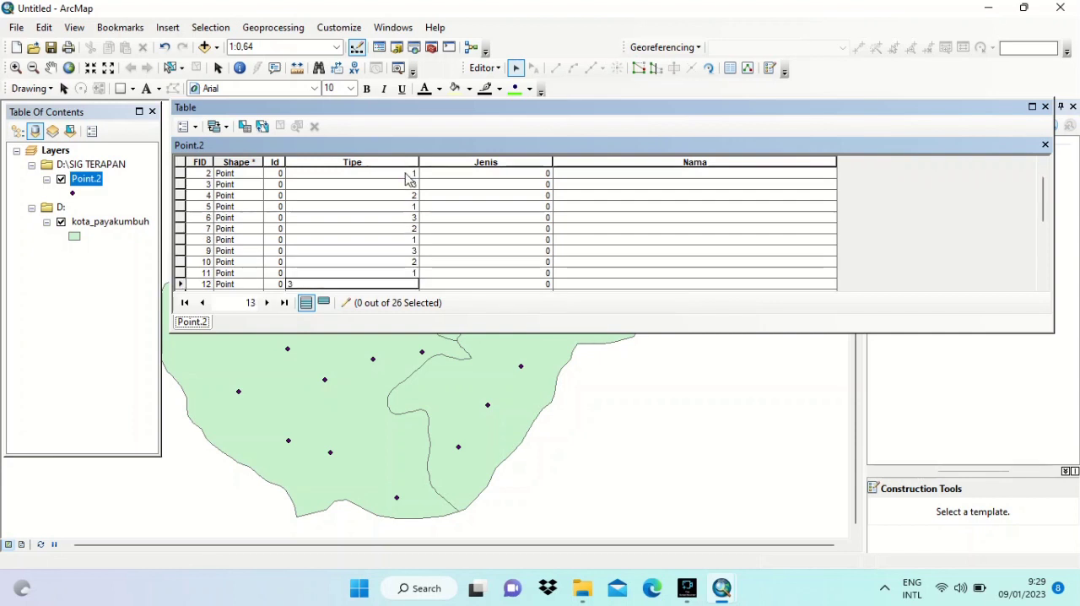
key("Return")
type("2")
key("Return")
type("1")
key("Return")
type("3")
key("Return")
type("2")
key("Return")
type("1")
key("Return")
type("3")
key("Return")
type("2")
key("Return")
type("1")
key("Return")
type("3")
key("Return")
type("2")
key("Return")
type("1")
key("Return")
type("3")
key("Return")
type("2")
key("Return")
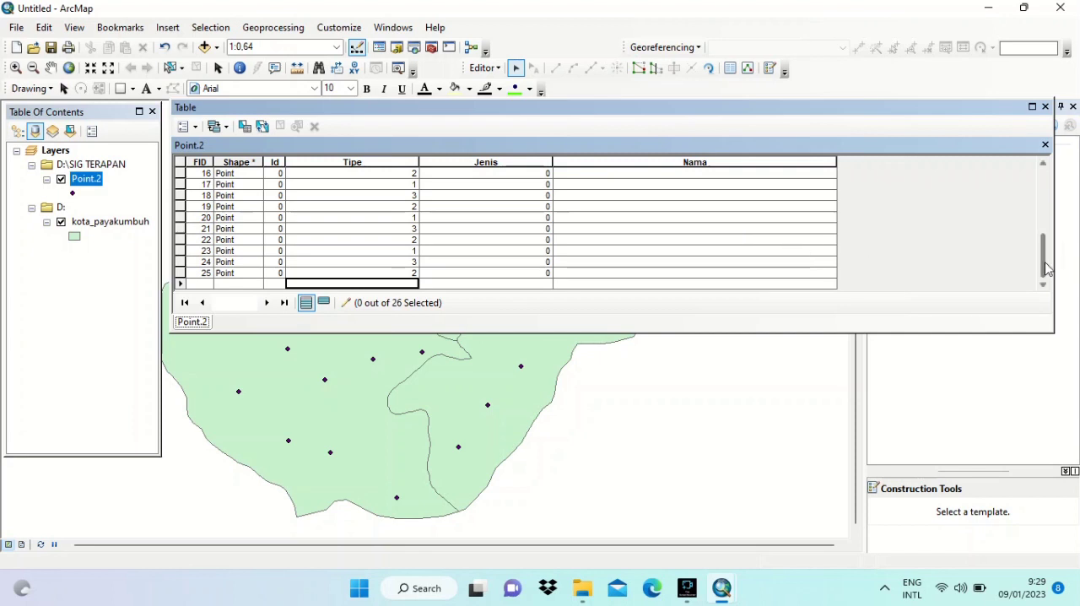
- Fill the Jenis field for FID 0 through 25 with the repeating sequence 7, 6, 5, 4, 3, 2, 1
left_click_drag(1045, 268, 1047, 187)
left_click(544, 177)
left_click(542, 175)
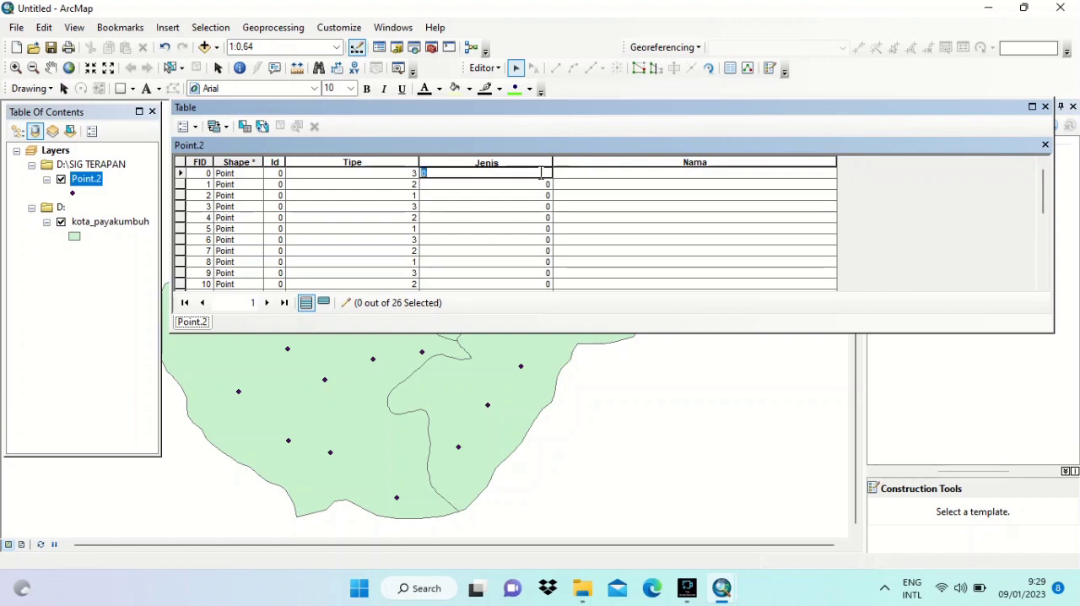
key("Return")
key("Return")
type("5")
key("Return")
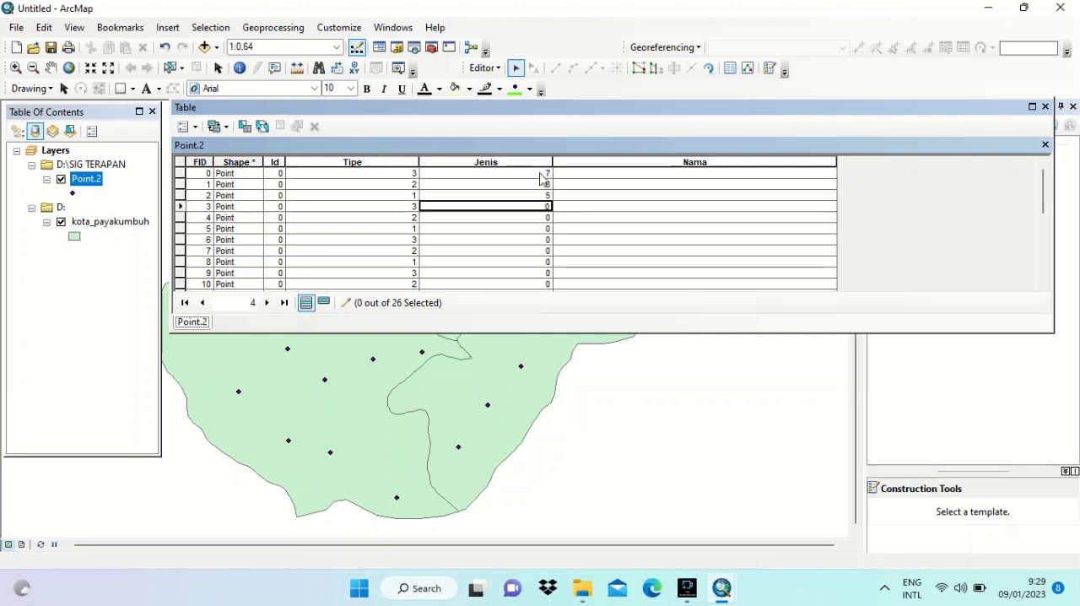
type("4")
key("Return")
type("3")
key("Return")
type("2")
key("Return")
type("1")
key("Return")
type("7")
key("Return")
type("6")
key("Return")
type("5")
key("Return")
type("4")
key("Return")
type("3")
key("Return")
type("2")
key("Return")
type("1")
key("Return")
type("07")
key("Return")
type("6")
key("Return")
type("5")
key("Return")
type("4")
key("Return")
type("3")
key("Return")
type("2")
key("Return")
type("1")
key("Return")
type("7")
key("Return")
type("6")
key("Return")
type("5")
key("Return")
type("4")
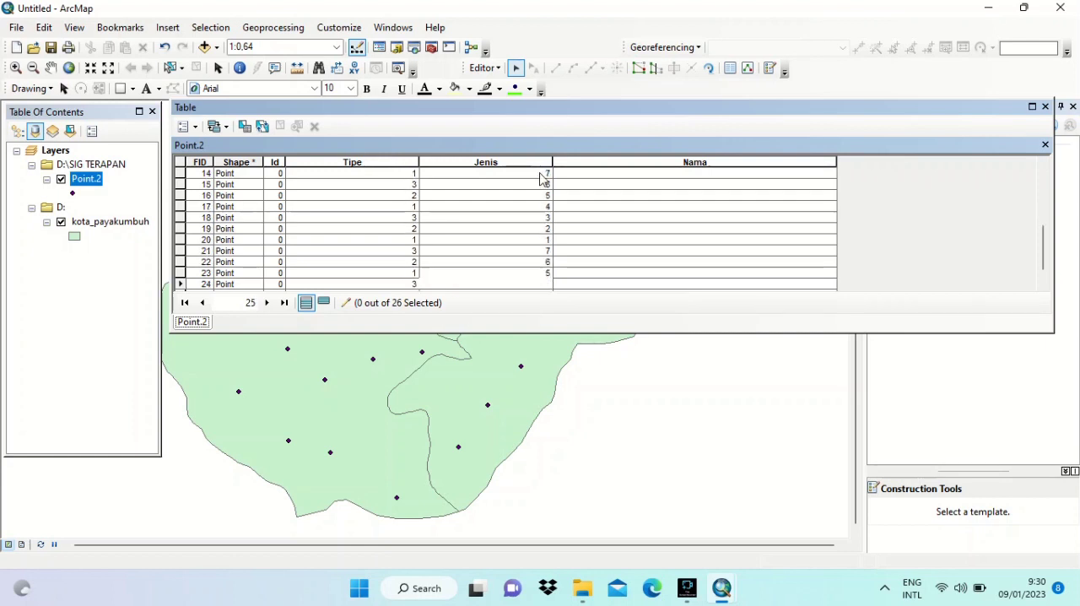
key("Return")
type("3")
key("Return")
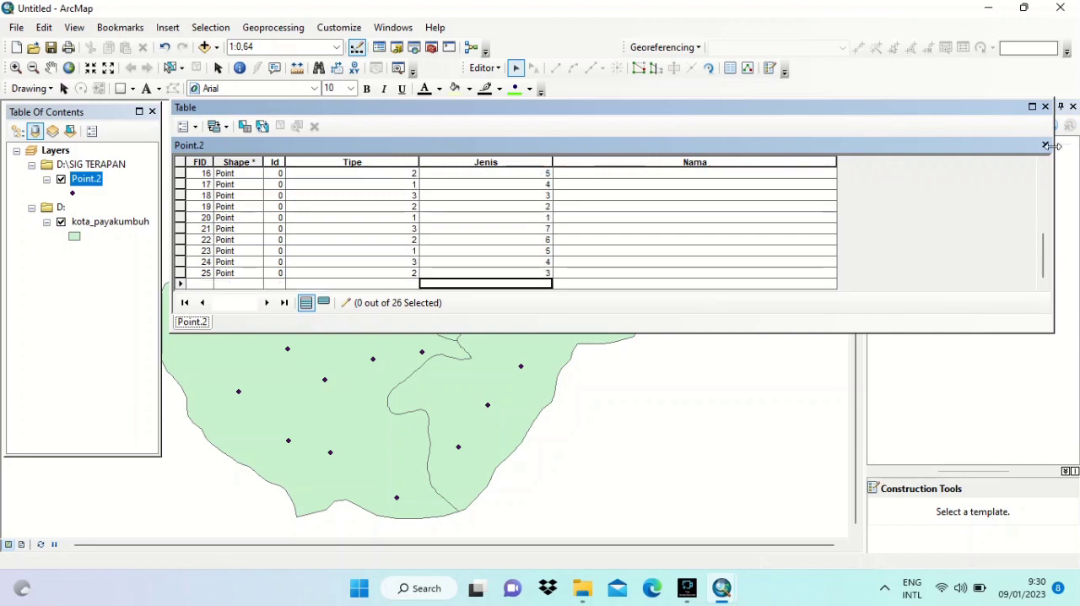
- In the Nama field, enter Indomart for FID 0 and Alfarmart for FID 1
left_click_drag(1046, 252, 1060, 182)
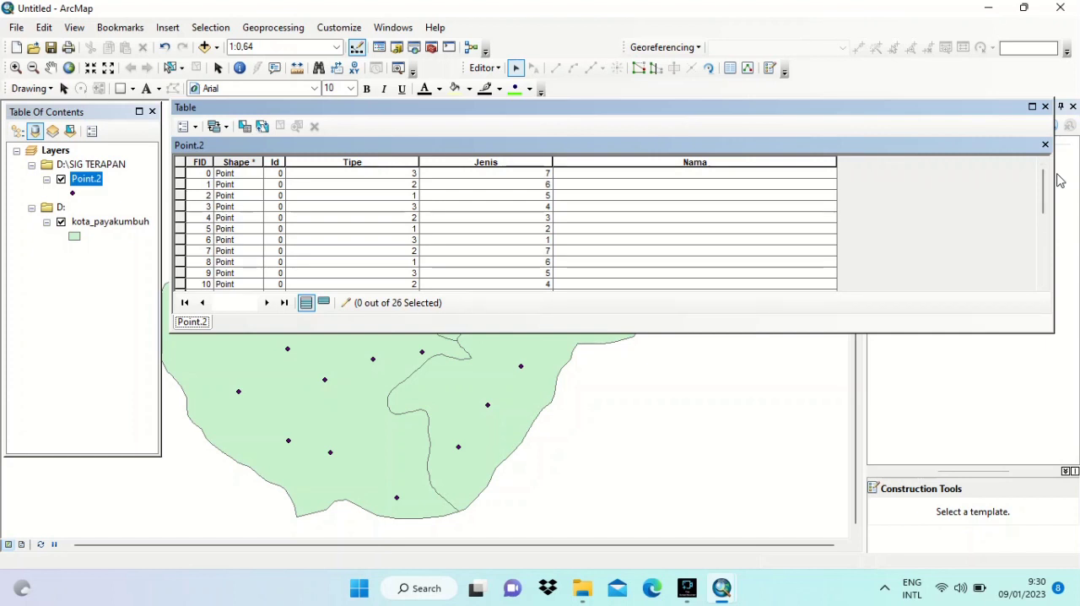
left_click(774, 172)
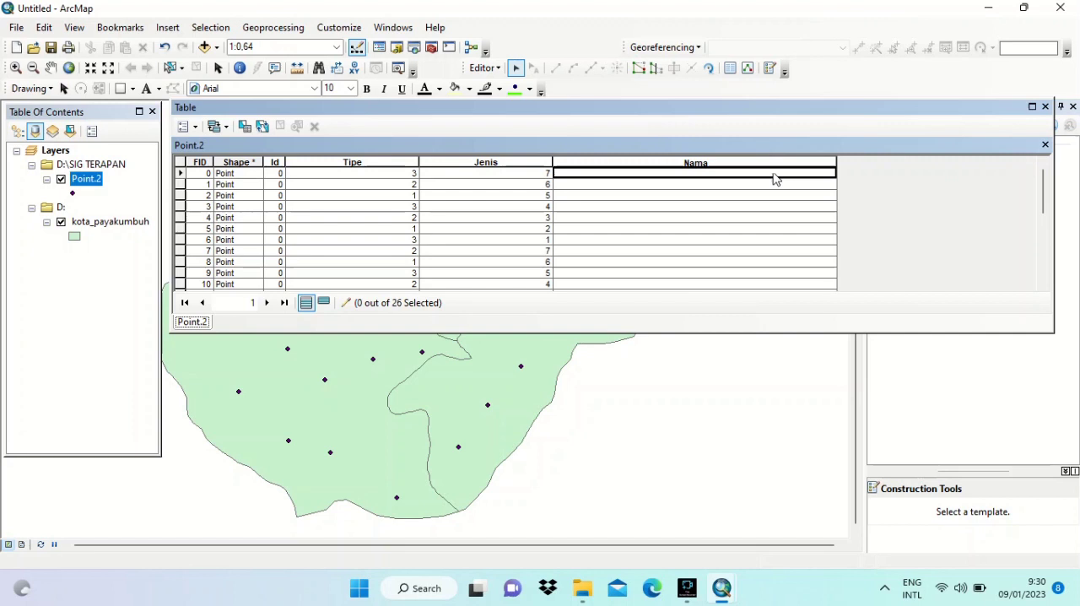
type("Indomart")
left_click(738, 185)
type("Alfarmart")
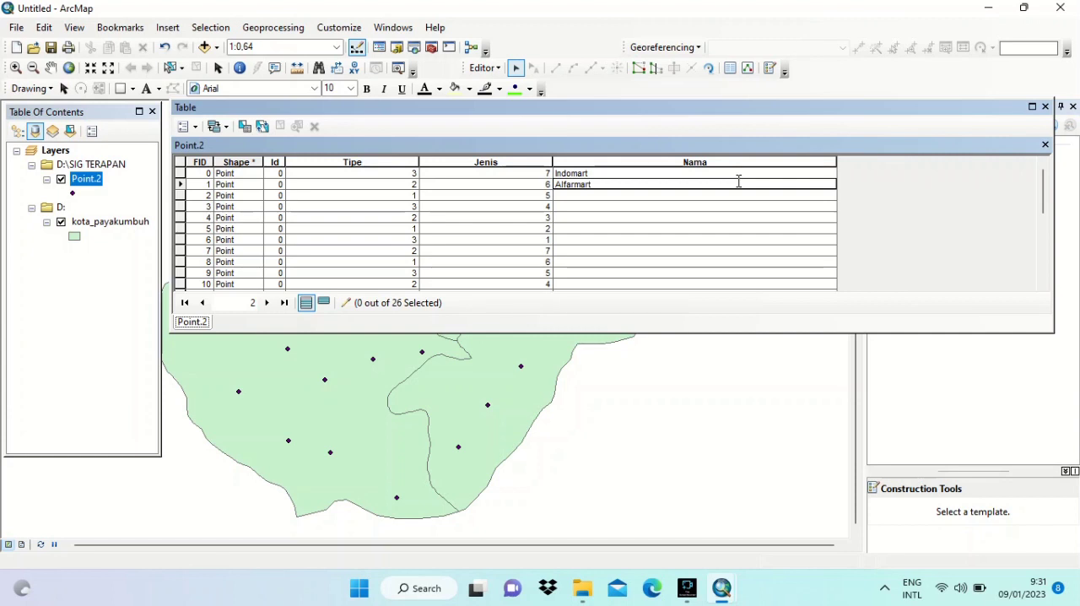
key("Return")
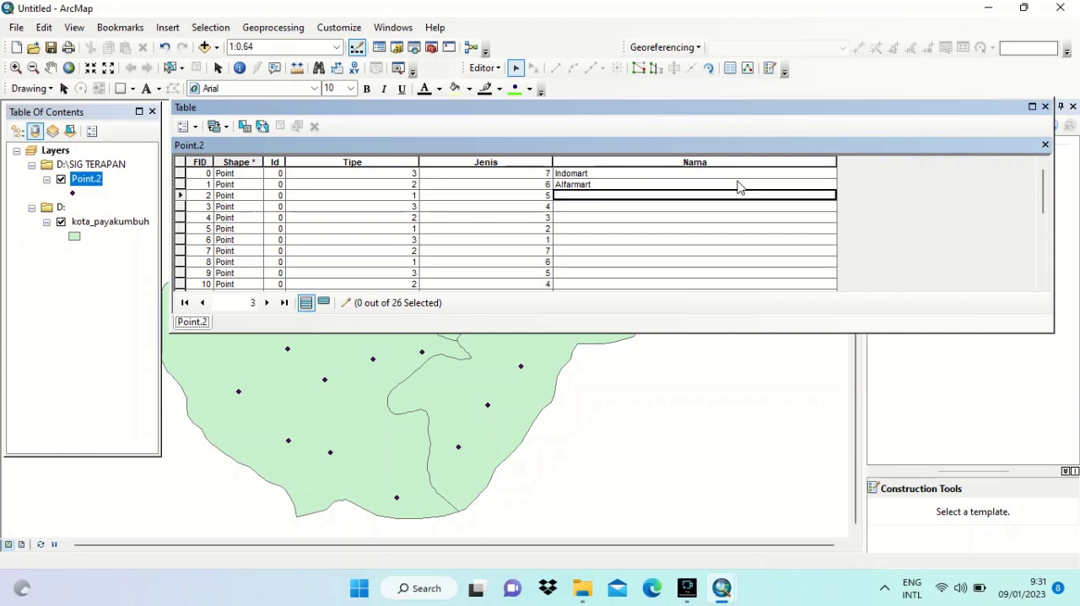
- In the Nama field, enter Budiman for FID 2 and CitraMart for FID 3
type("Budima")
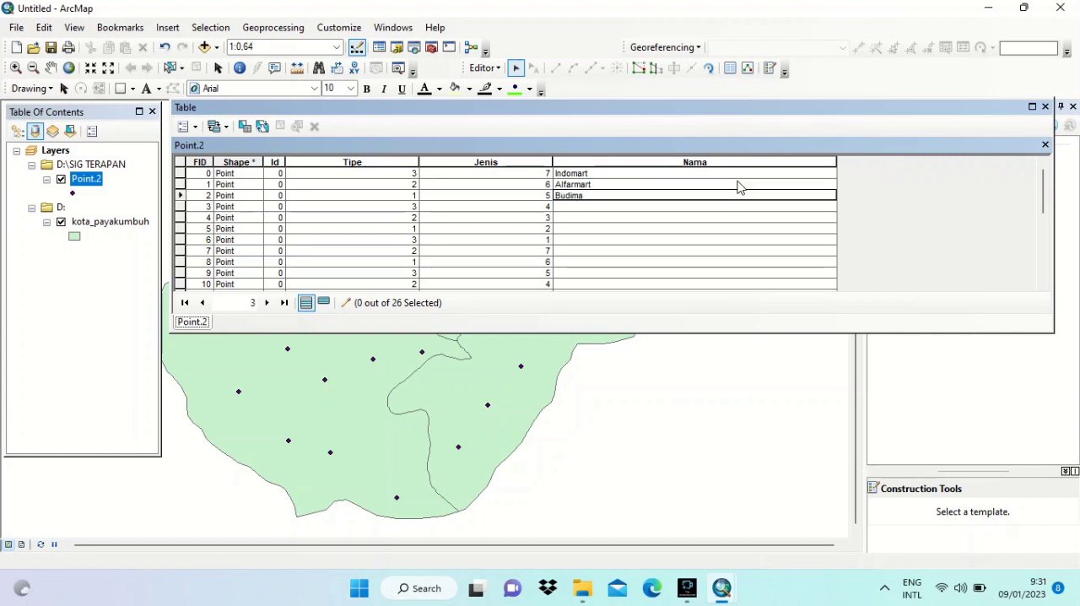
type("n")
key("Return")
type("Citra")
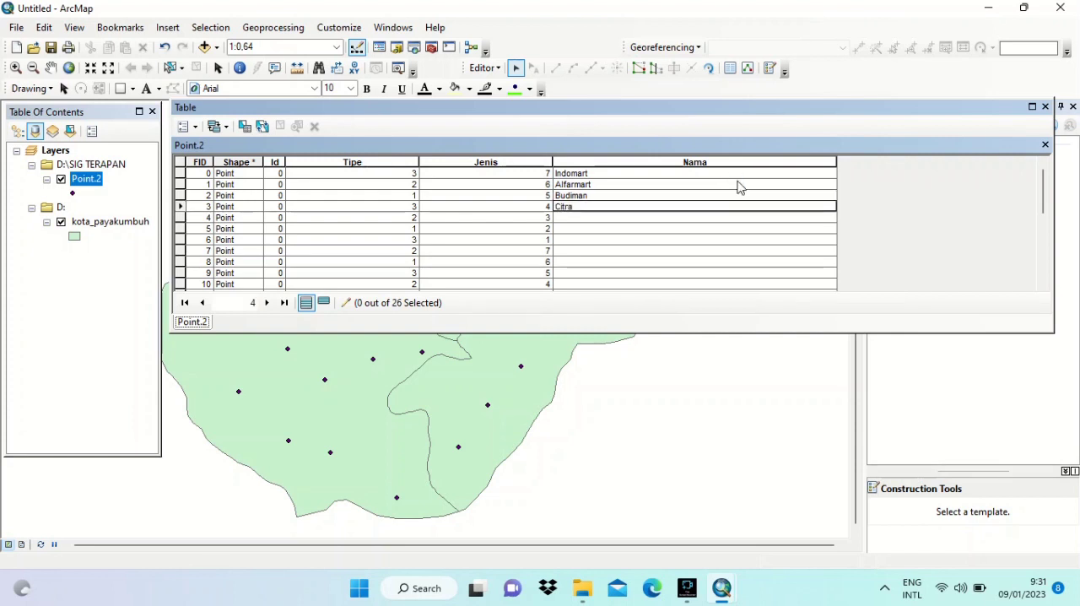
type("Mart")
key("Return")
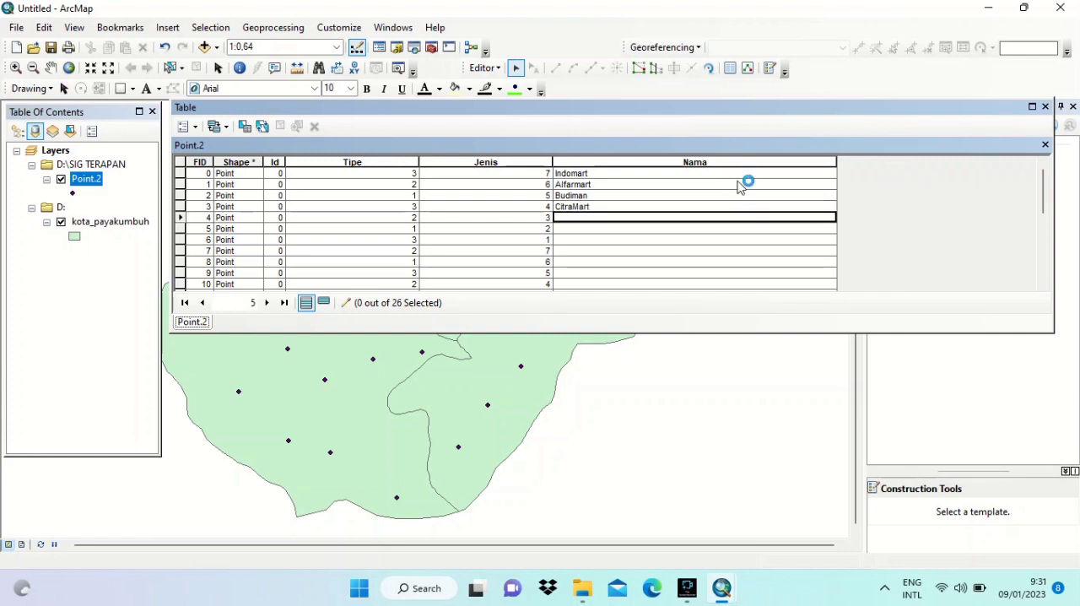
- Fill the Nama field with store names for FID 4 through 25, from KurniaMart and Pepsi to TipTop and TataMart
type("KurniaM")
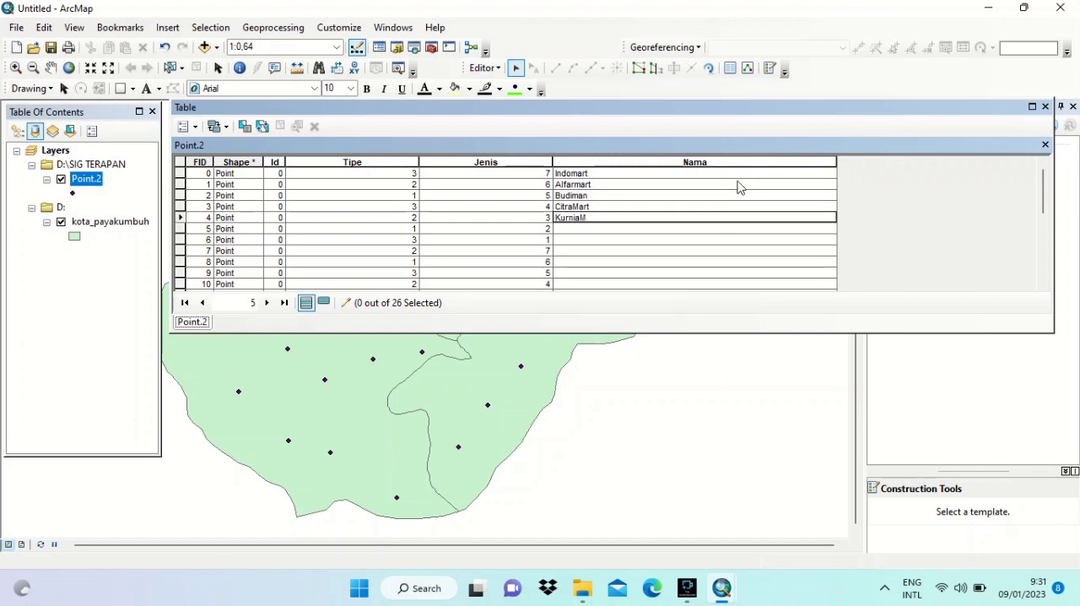
type("art")
key("Return")
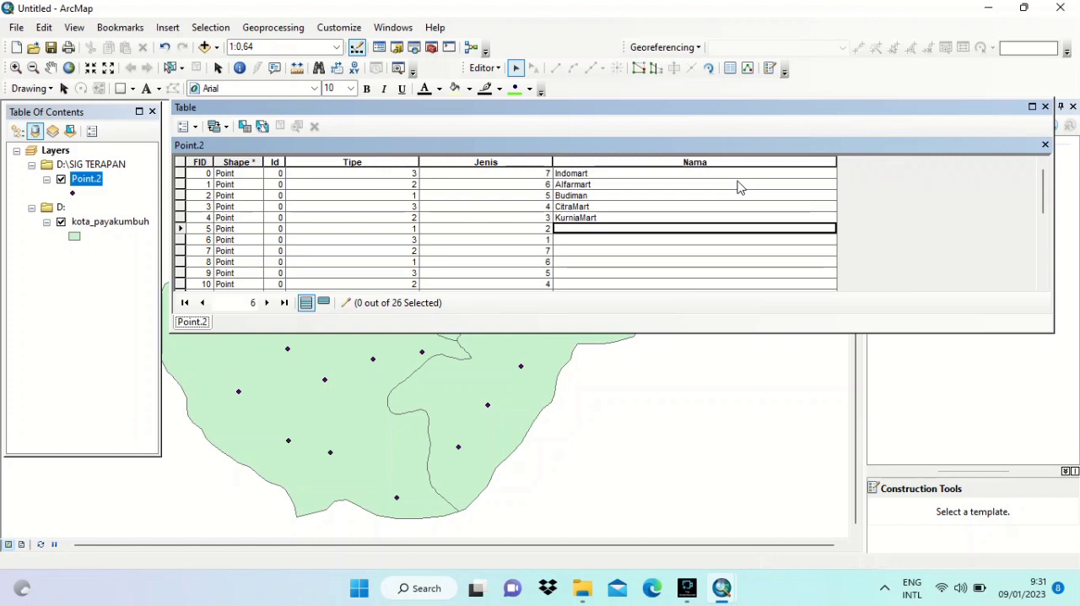
type("Pepsi")
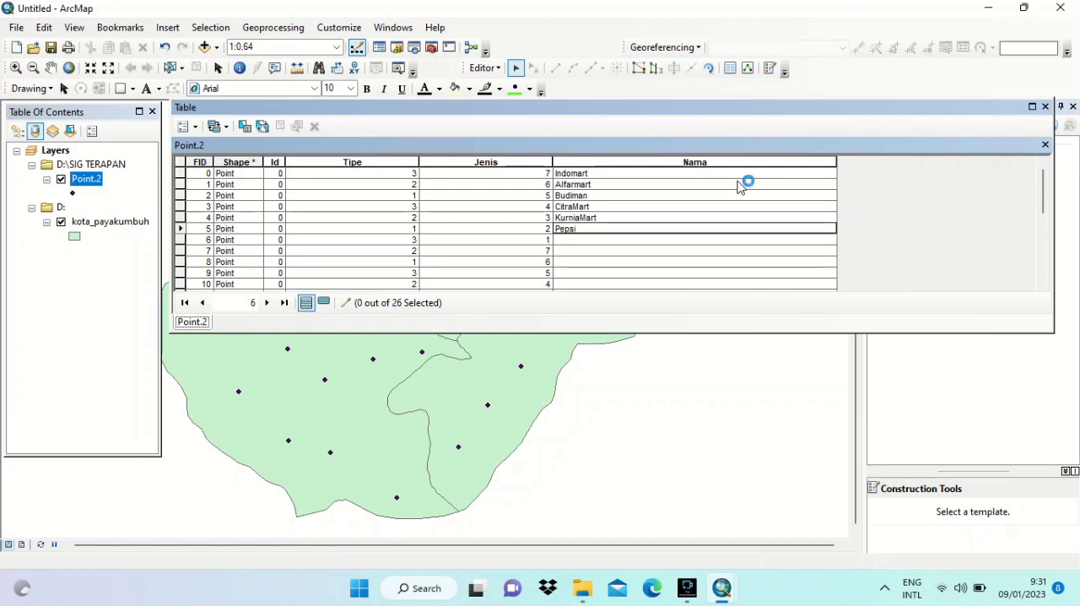
key("Return")
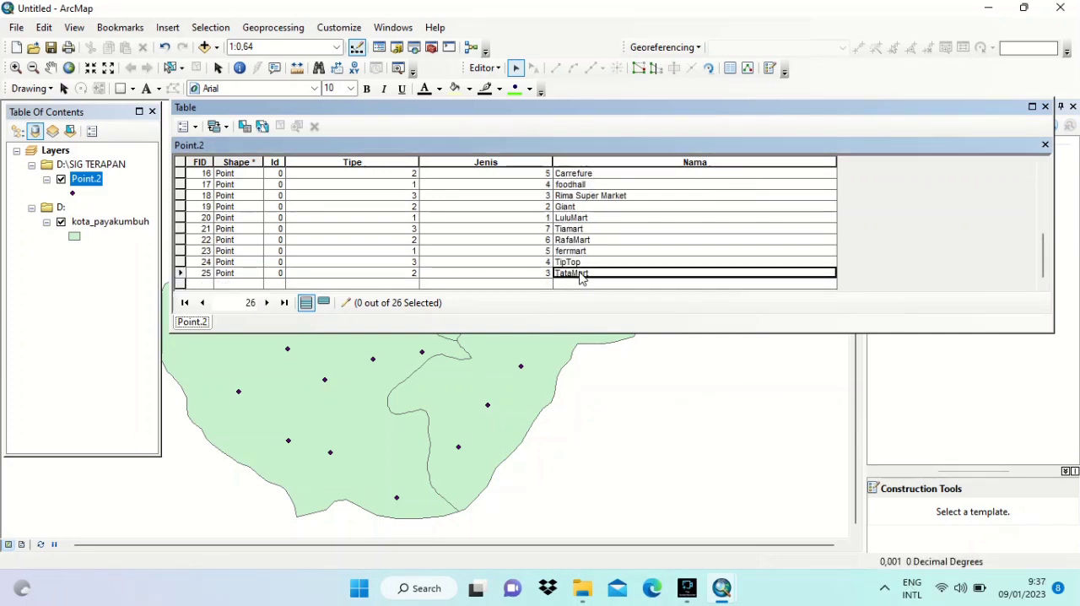
key("Return")
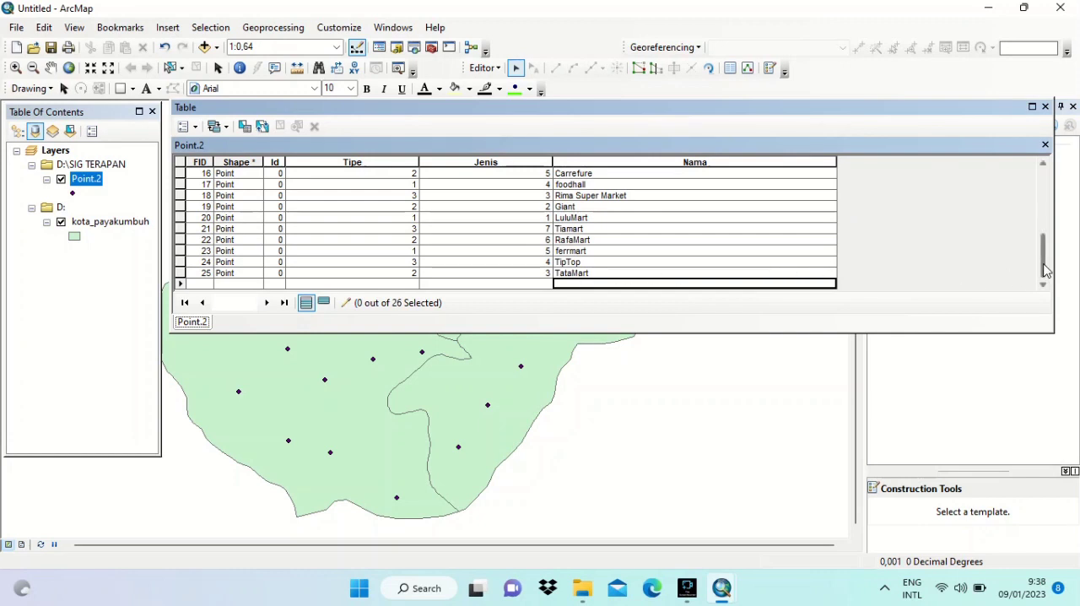
- Close the Point.2 attribute table and stop the edit session, saving the edits
left_click_drag(1045, 268, 1040, 207)
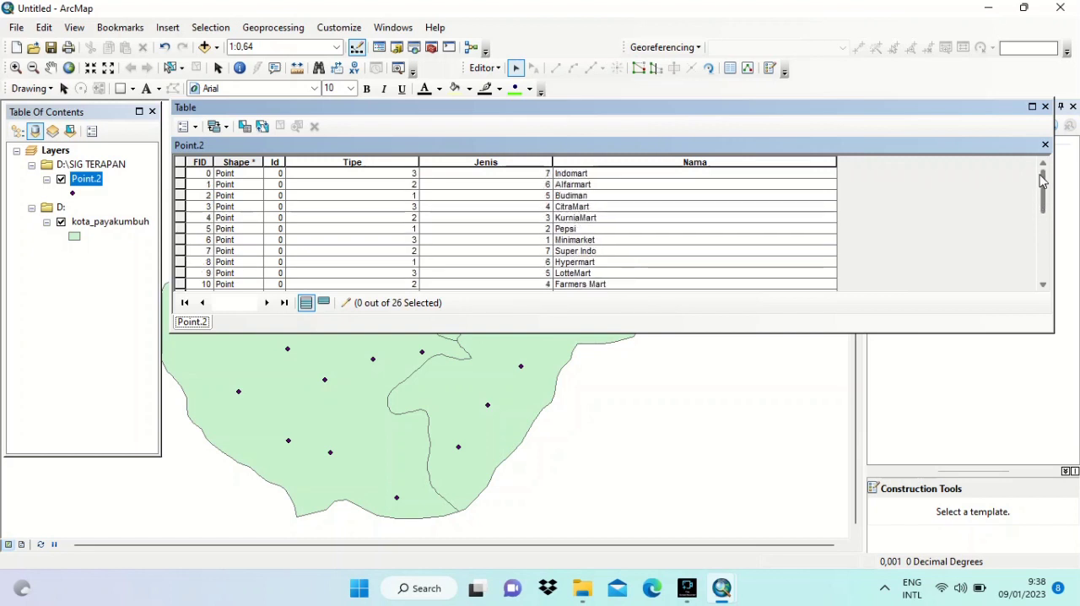
left_click(1044, 144)
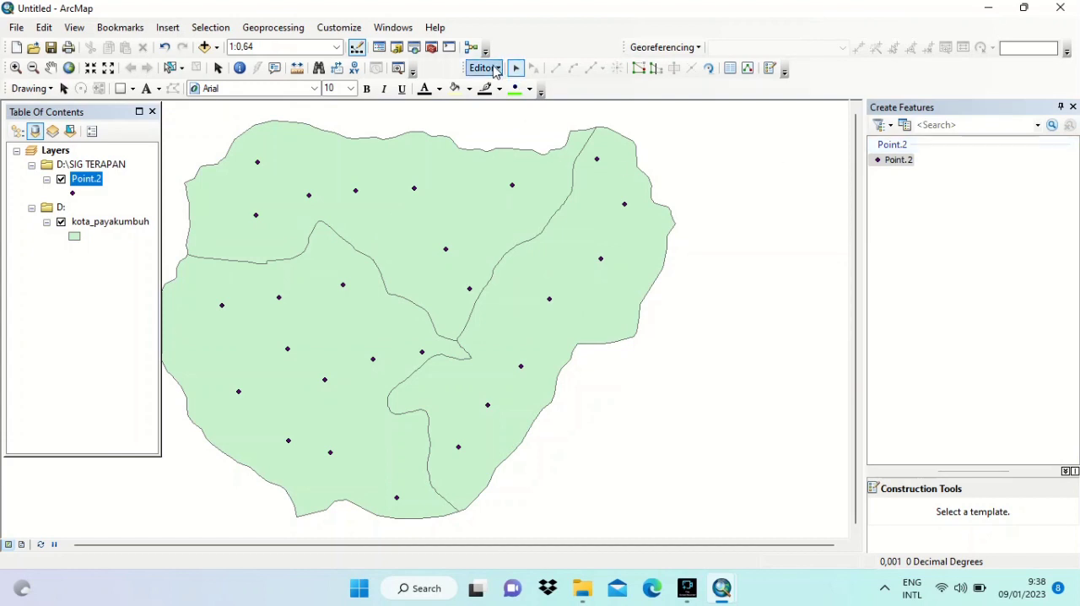
left_click(495, 70)
left_click(513, 102)
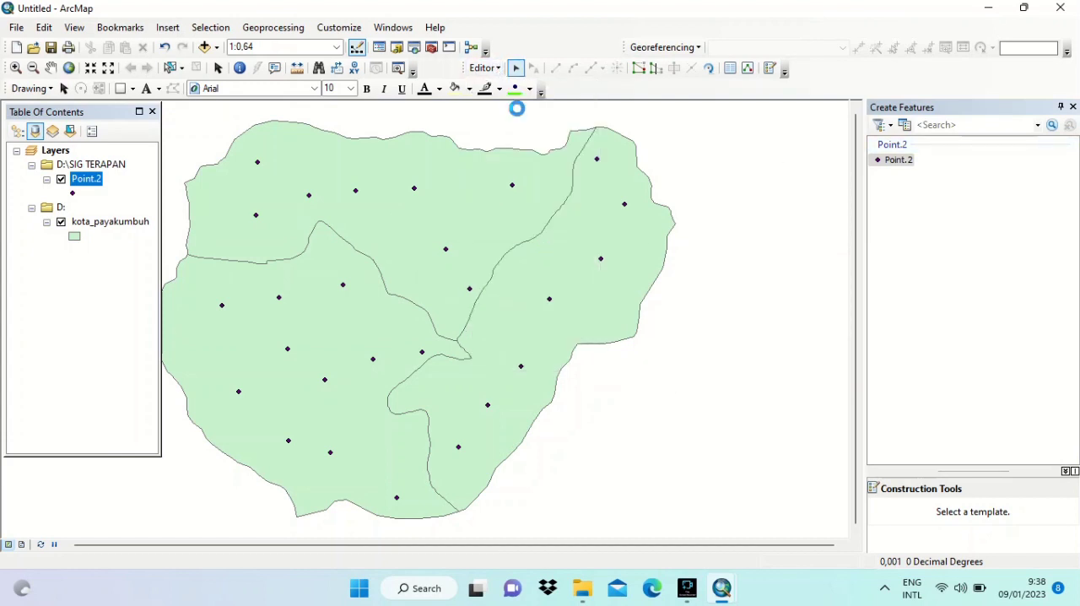
left_click(494, 341)
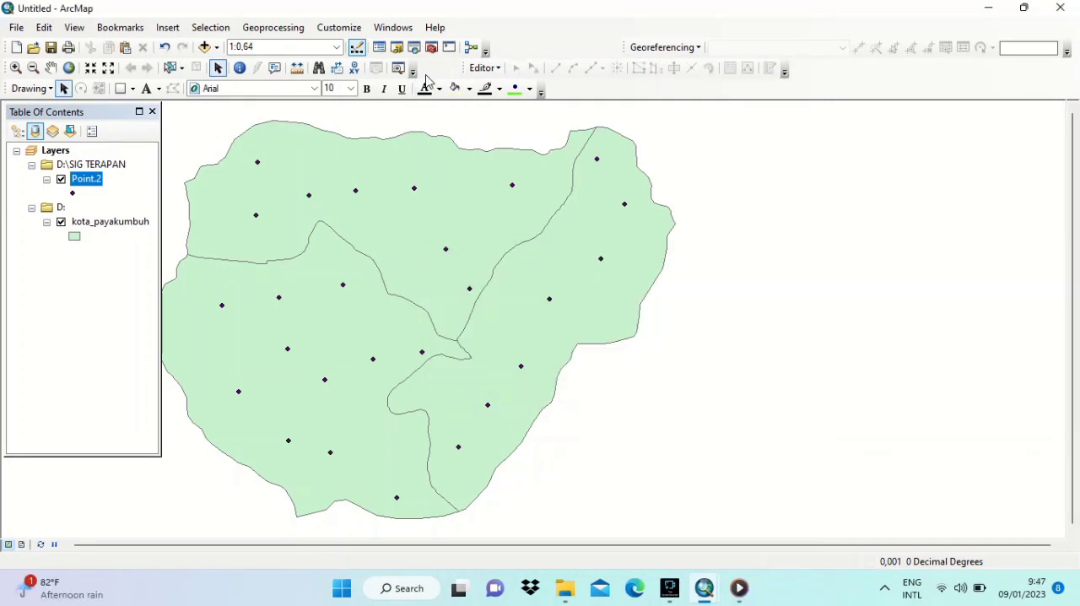
- Search for the Average Nearest Neighbor tool and run it on Point.2 with EUCLIDEAN_DISTANCE and Generate Report enabled
left_click(414, 48)
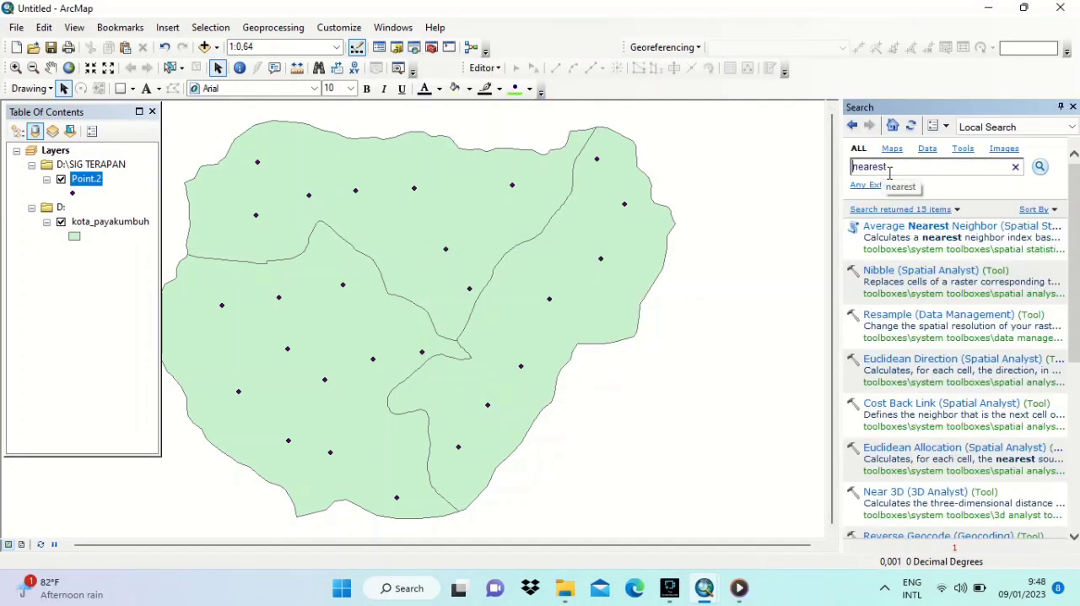
left_click(899, 228)
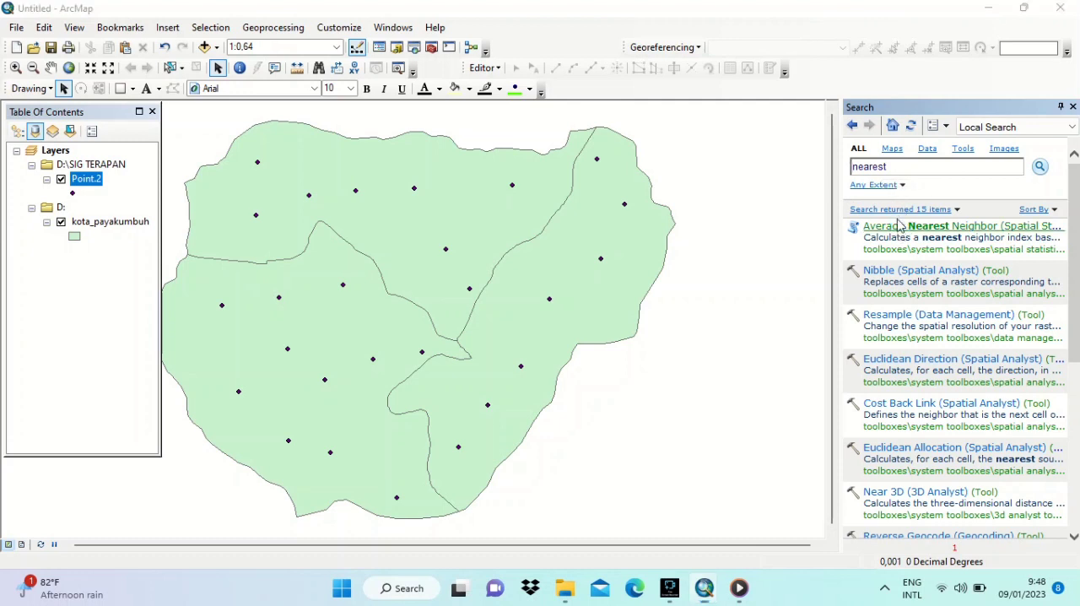
left_click(576, 75)
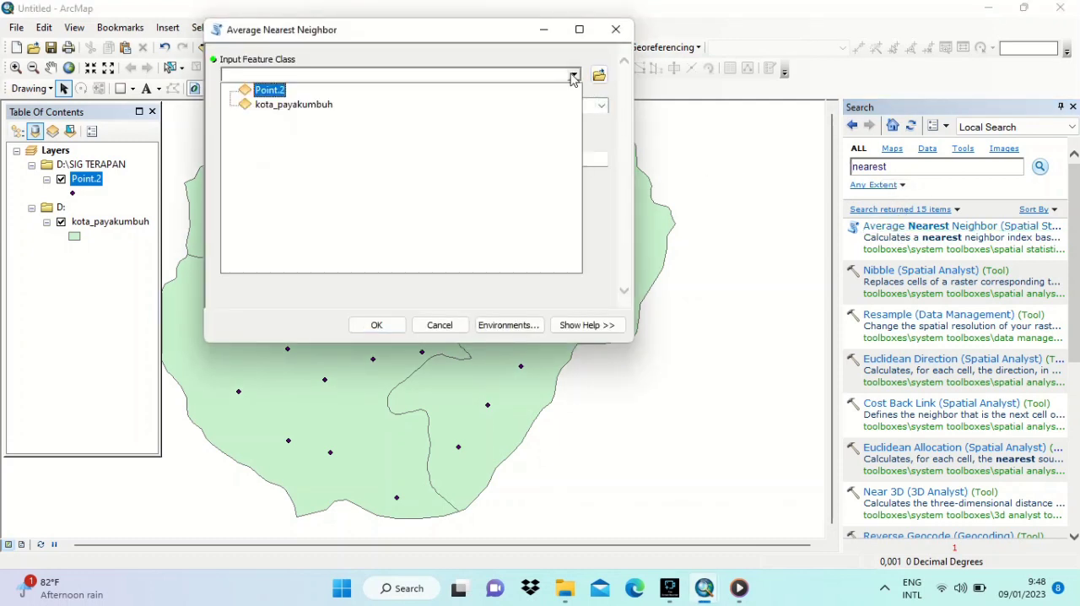
left_click(275, 91)
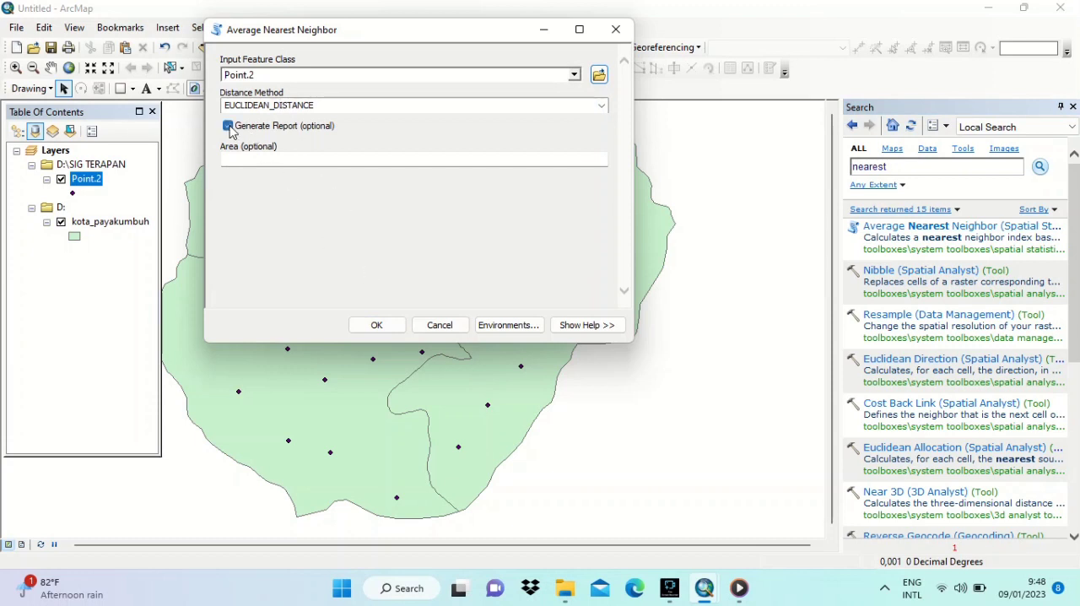
left_click(379, 322)
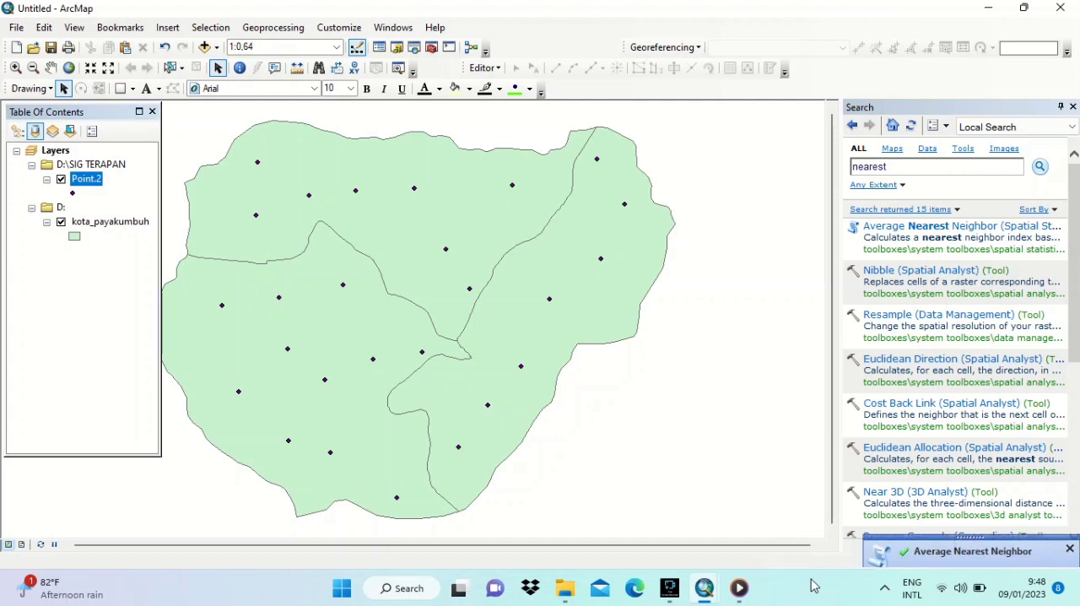
- Open the NearestNeighbor_Result3.html report from the tool results and examine its pattern chart, summary and dataset tables
left_click(919, 550)
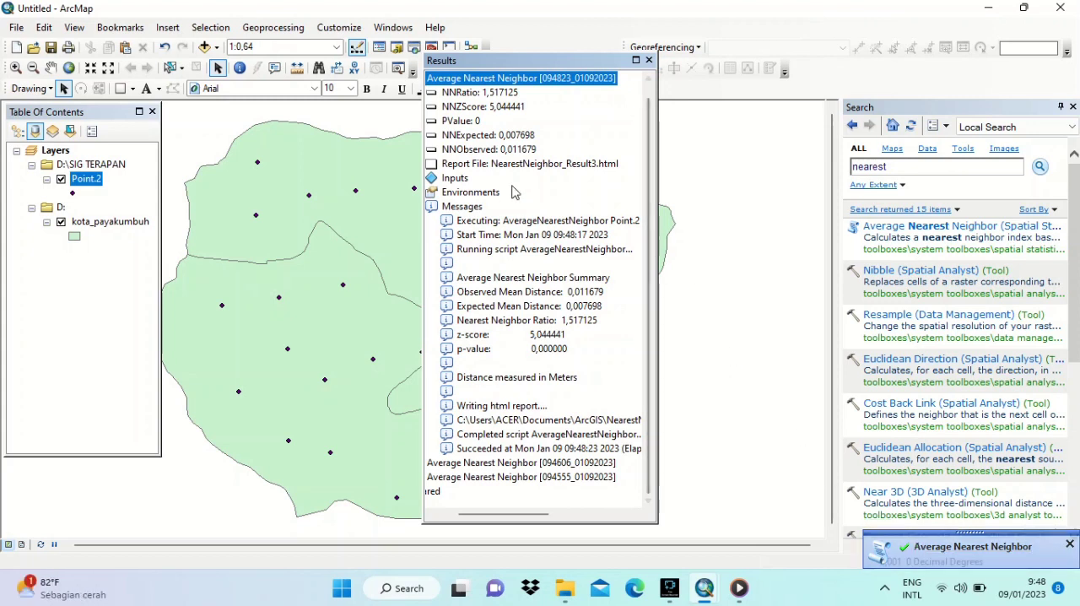
left_click(469, 165)
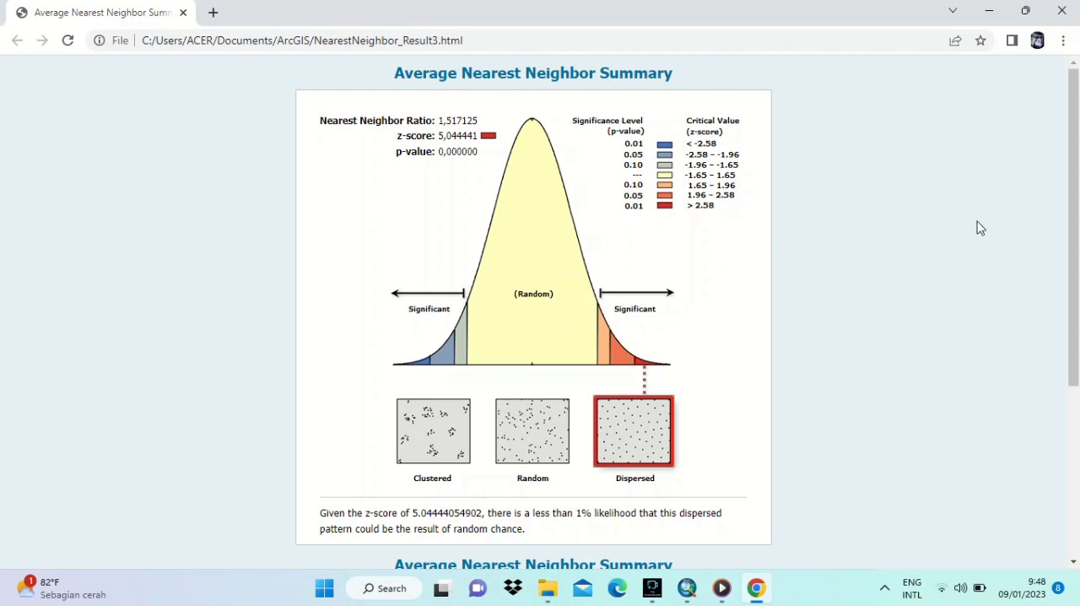
left_click_drag(1067, 224, 1055, 453)
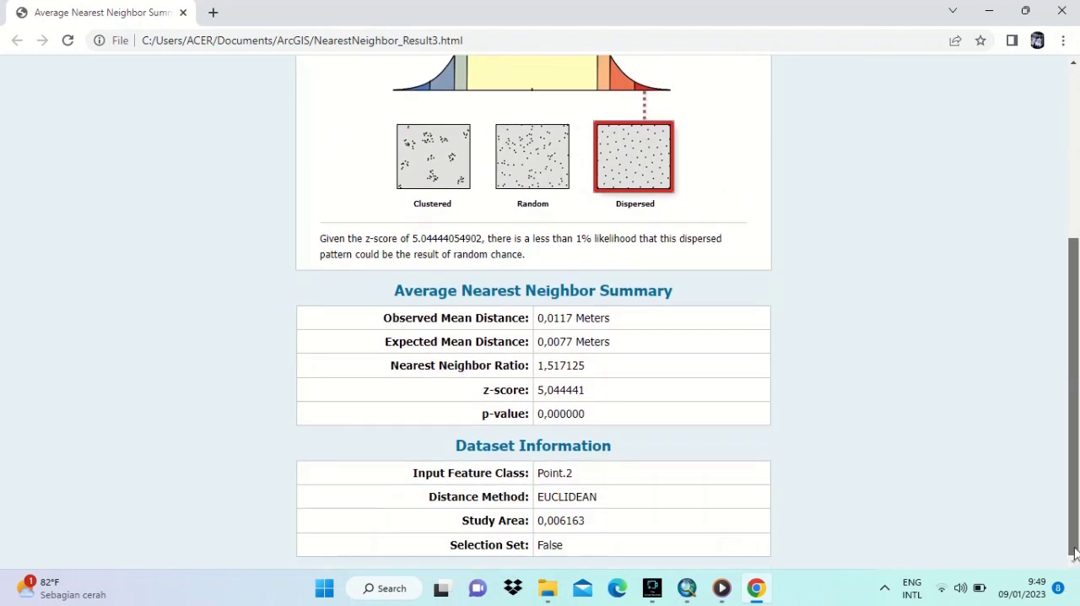
left_click_drag(1075, 436, 1074, 184)
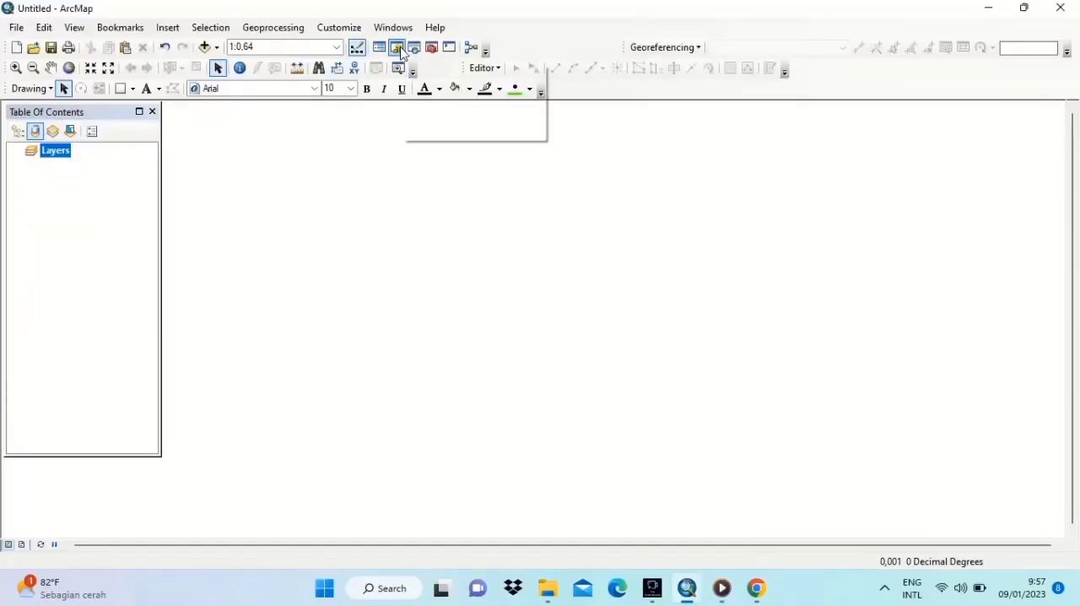
- Start a new point shapefile in the SIG TERAPAN folder and name it Point_test2
left_click(397, 48)
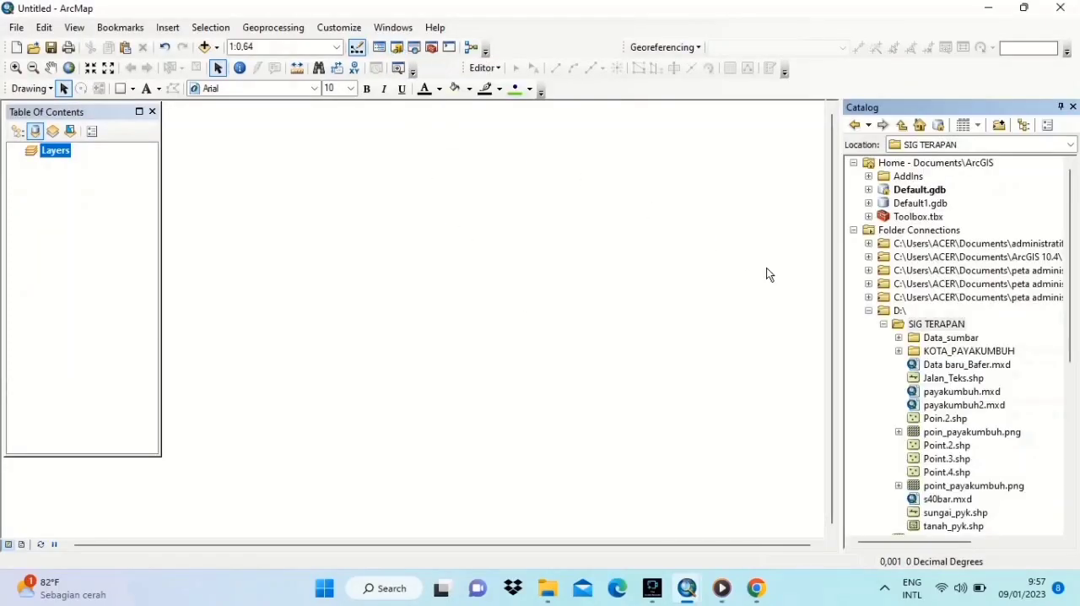
right_click(932, 323)
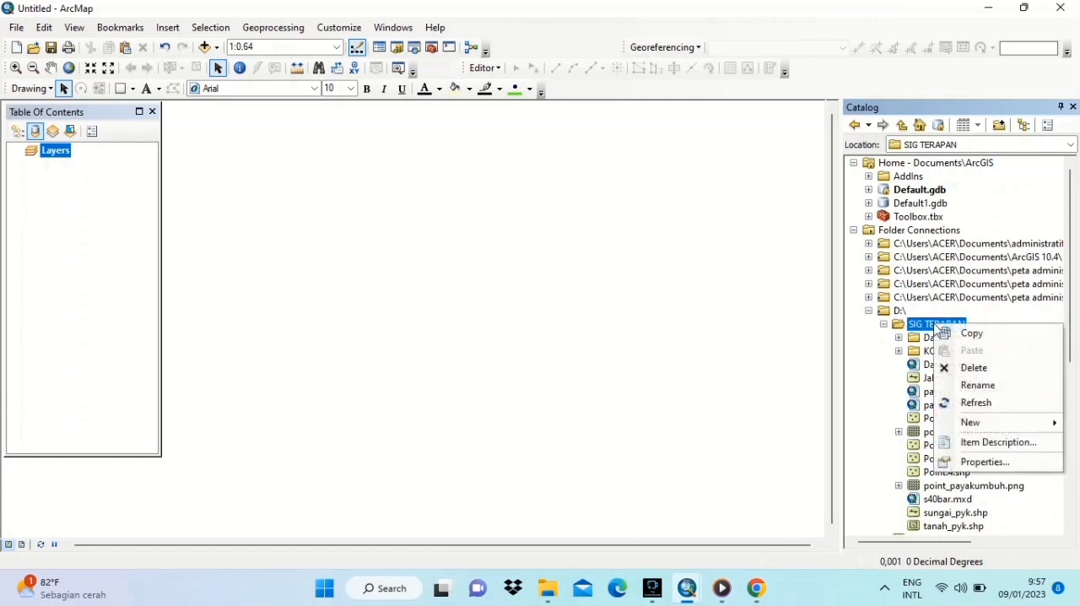
mouse_move(969, 426)
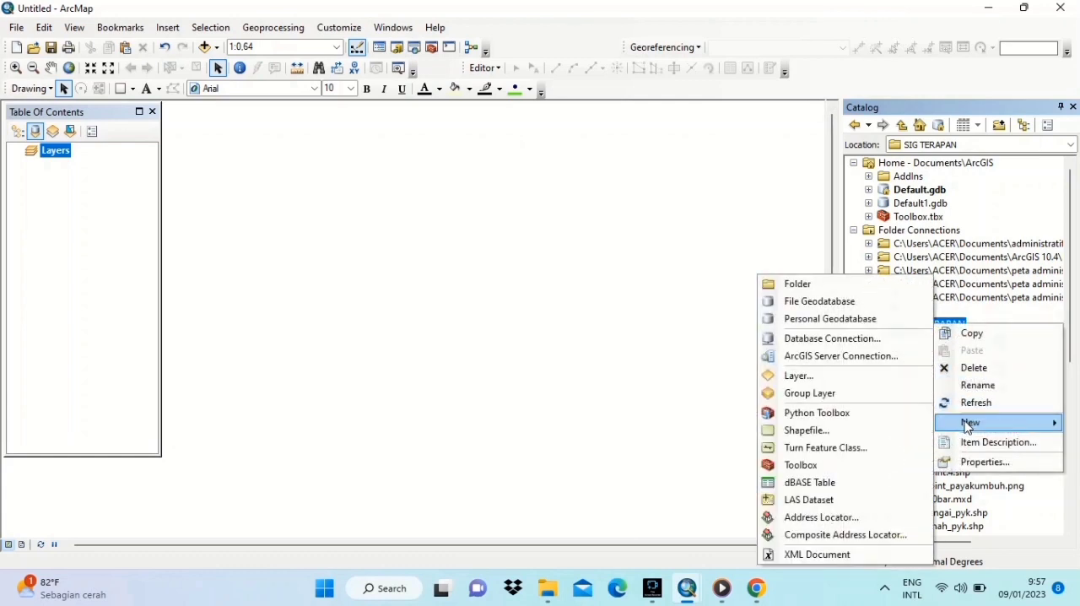
left_click(838, 430)
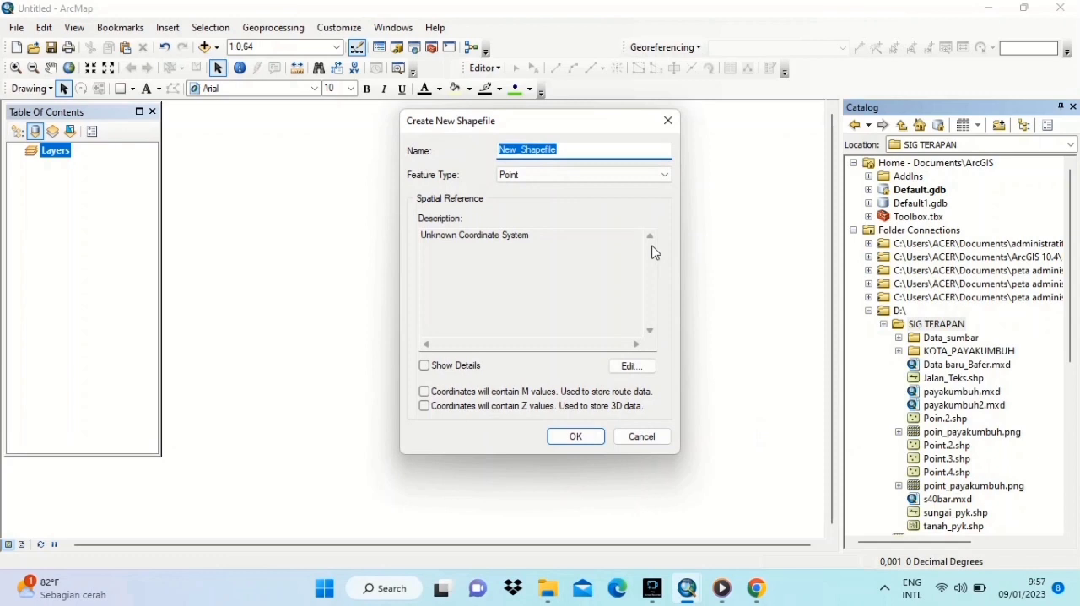
type("Point_tes")
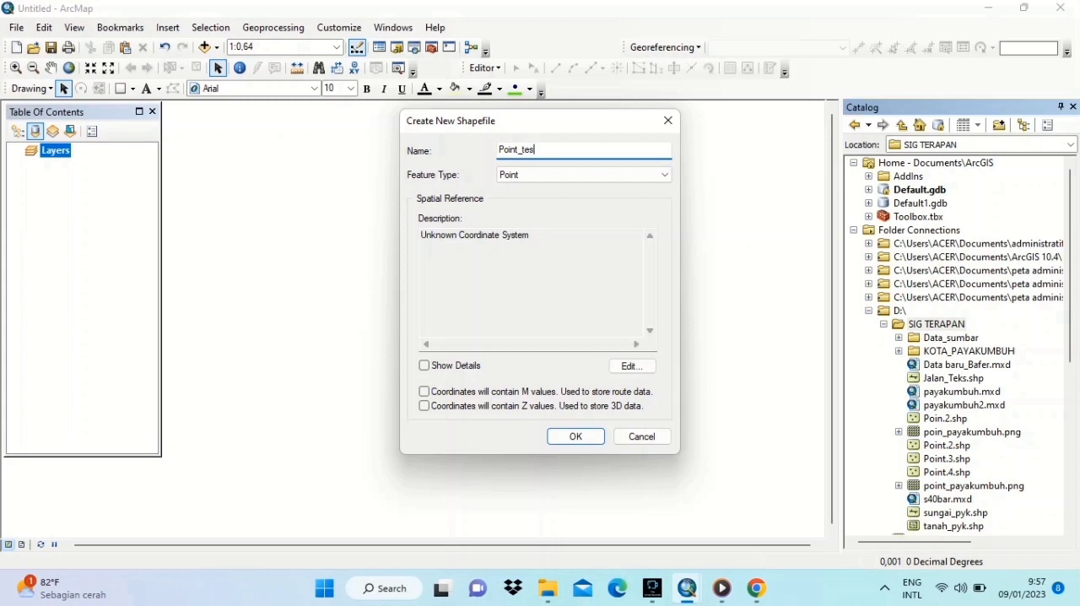
type("t2")
- Assign the WGS_1984_World_Mercator coordinate system to the new shapefile and create it
left_click(644, 366)
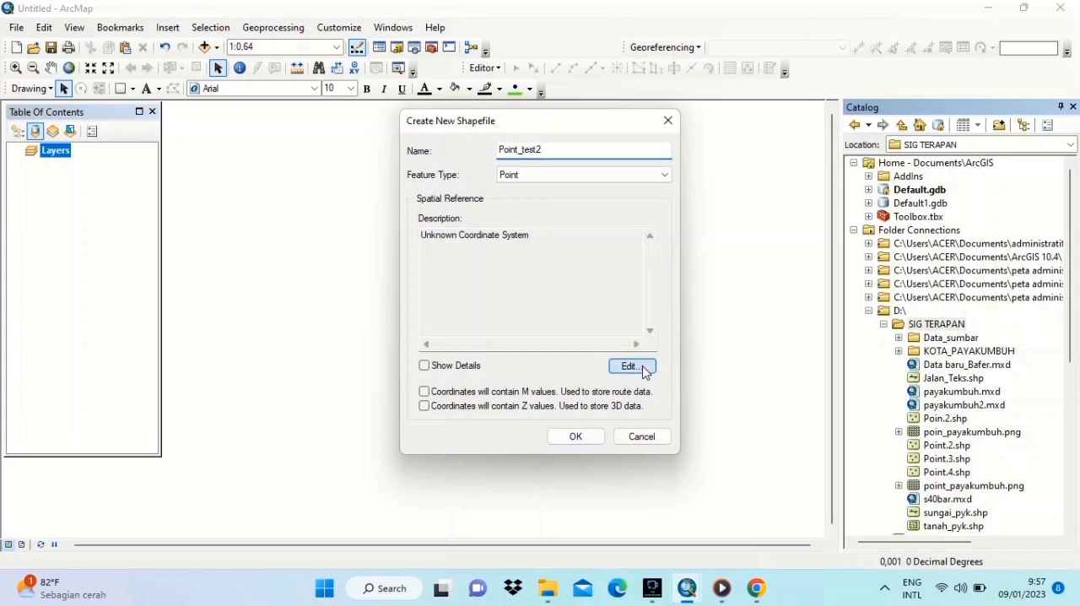
left_click(510, 182)
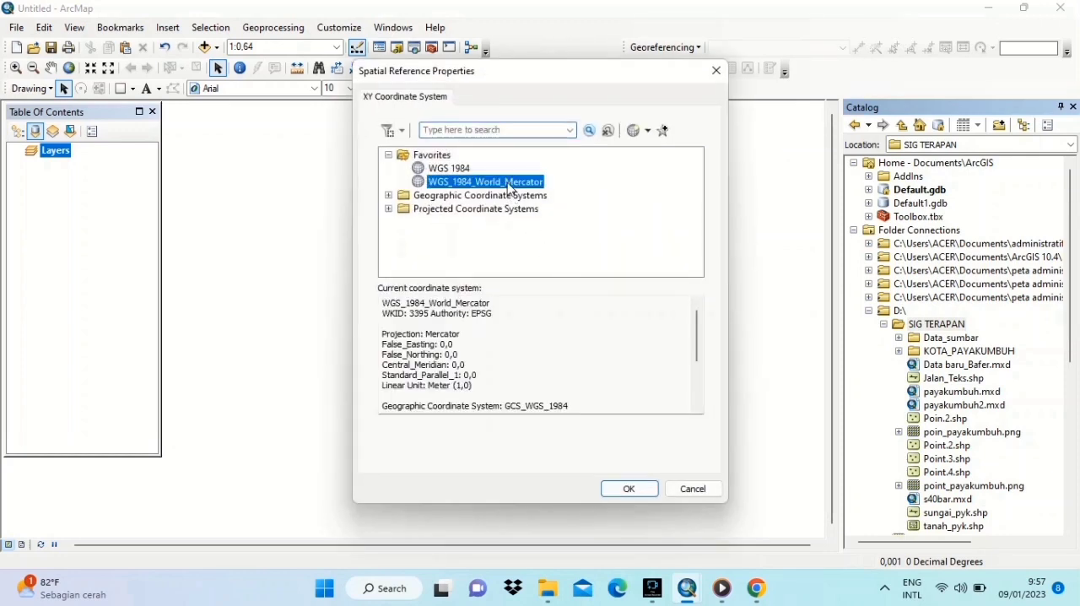
left_click(624, 490)
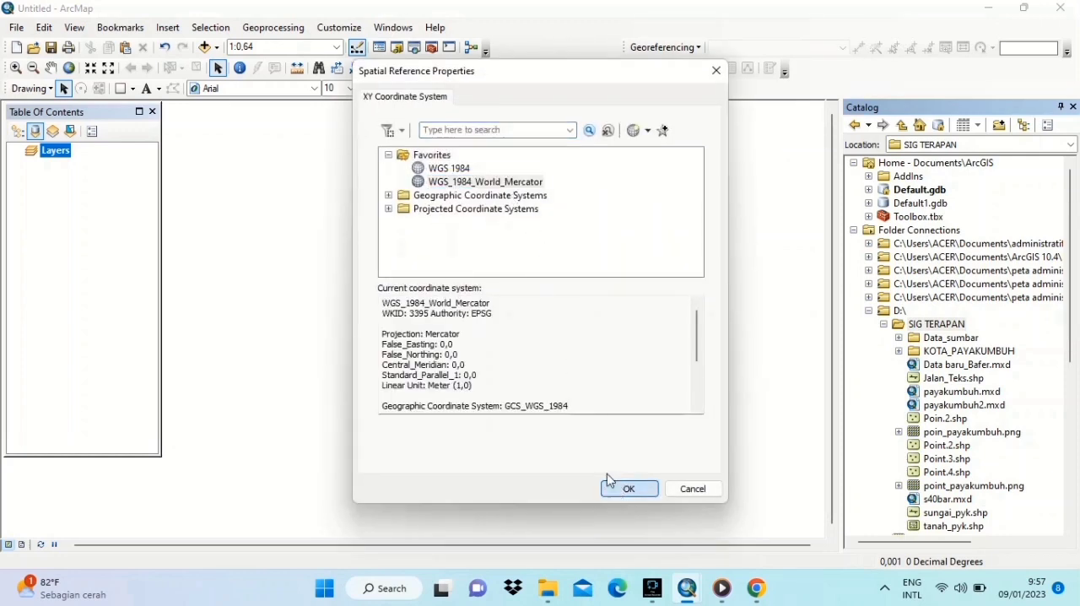
left_click(574, 436)
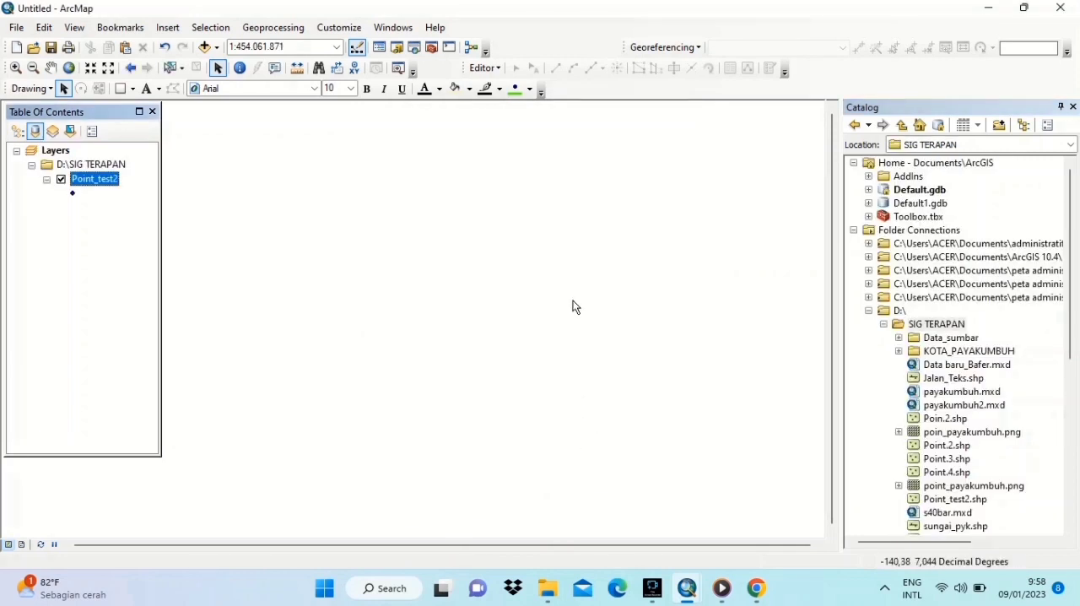
- Start editing Point_test2 and digitize 14 scattered points across the middle of the empty map
left_click(490, 69)
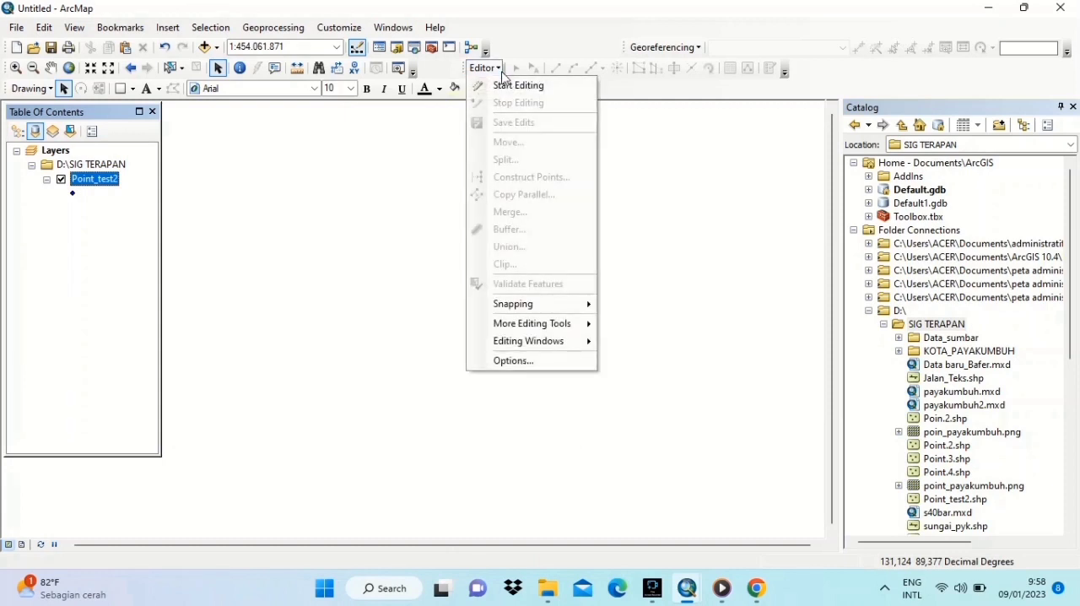
left_click(506, 86)
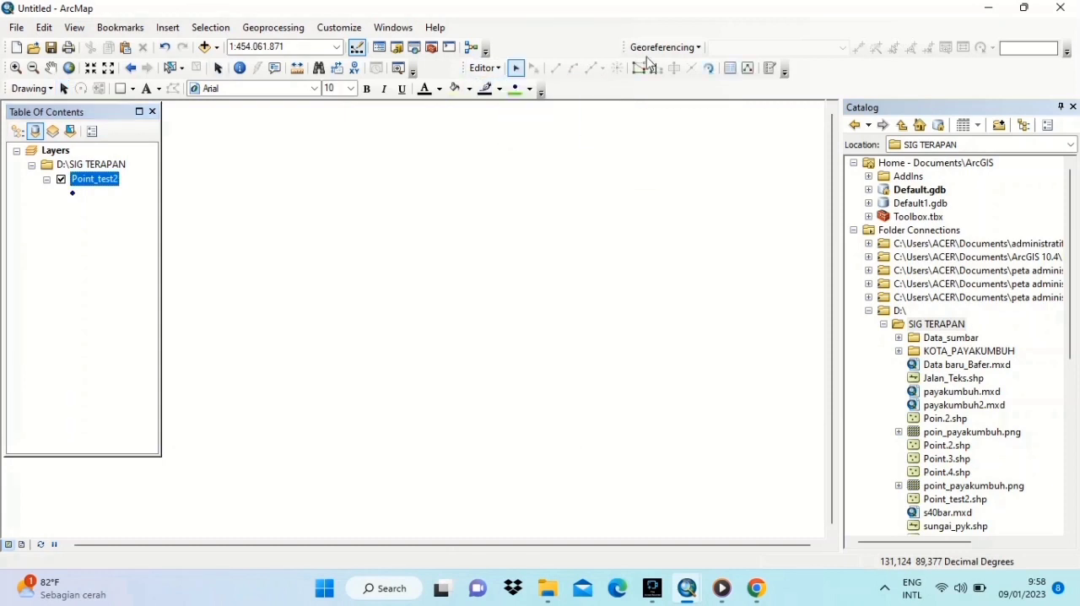
left_click(770, 68)
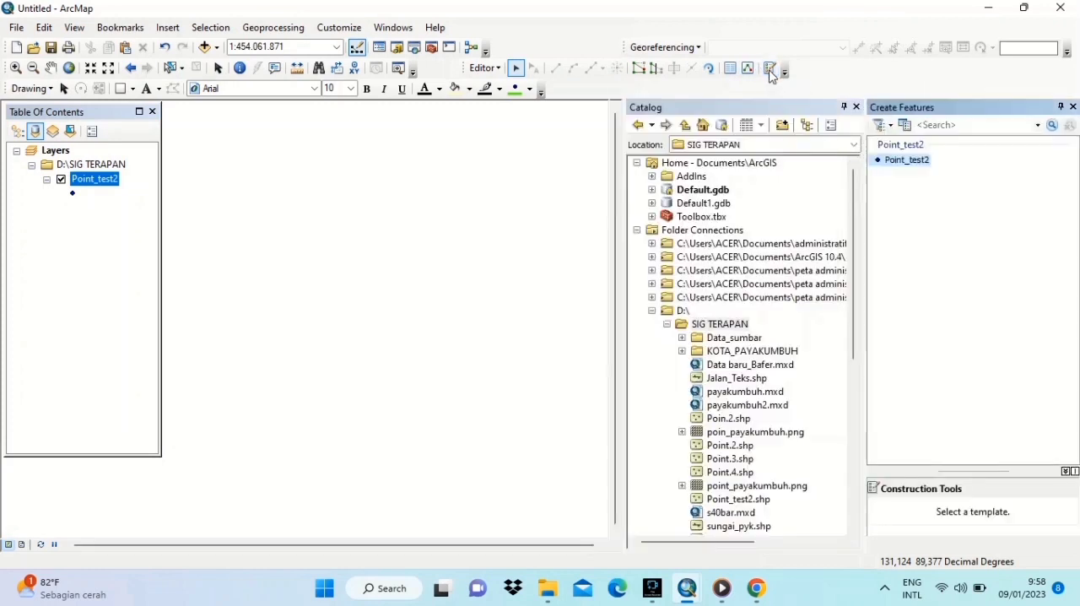
left_click(907, 162)
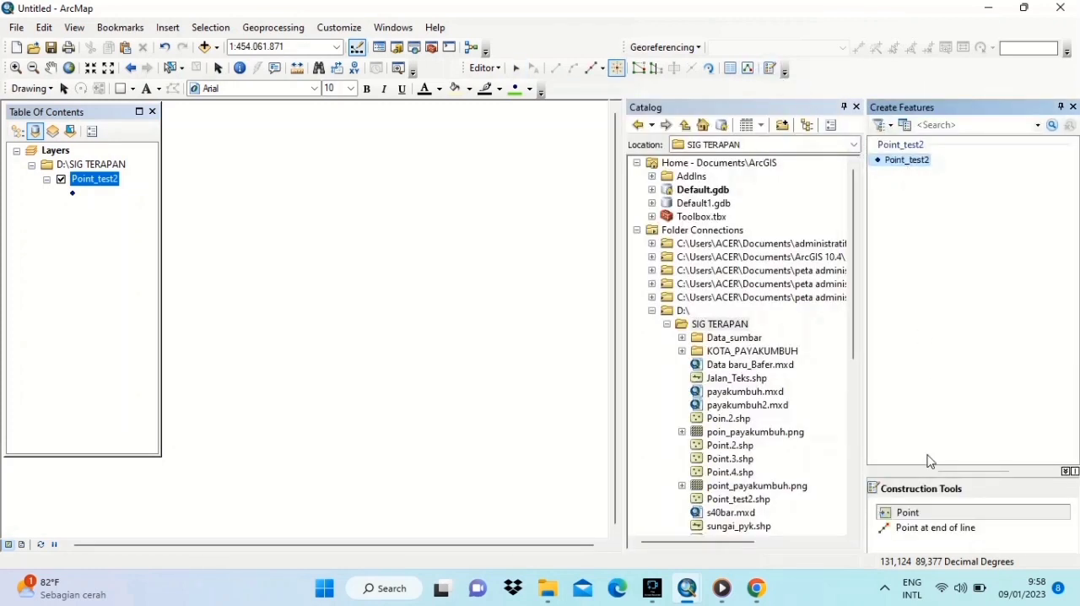
left_click(918, 513)
left_click(431, 406)
left_click(360, 376)
left_click(357, 285)
left_click(434, 316)
left_click(405, 355)
left_click(333, 307)
left_click(342, 336)
left_click(386, 325)
left_click(392, 247)
left_click(419, 293)
left_click(503, 305)
left_click(473, 363)
left_click(448, 269)
left_click(427, 231)
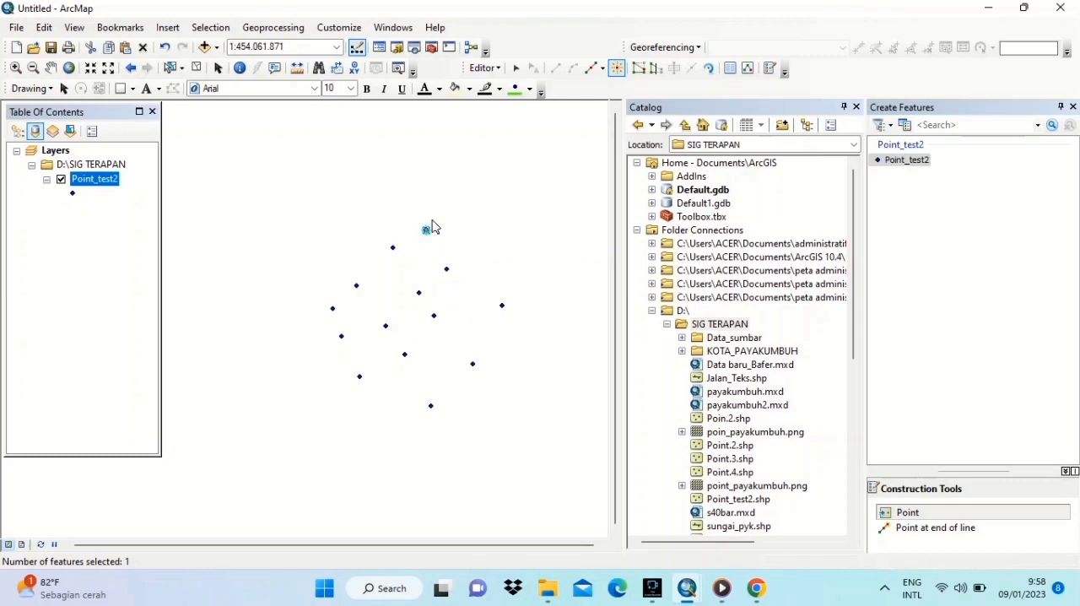
- Stop editing Point_test2, save the edits and close the Create Features window
left_click(496, 71)
left_click(506, 102)
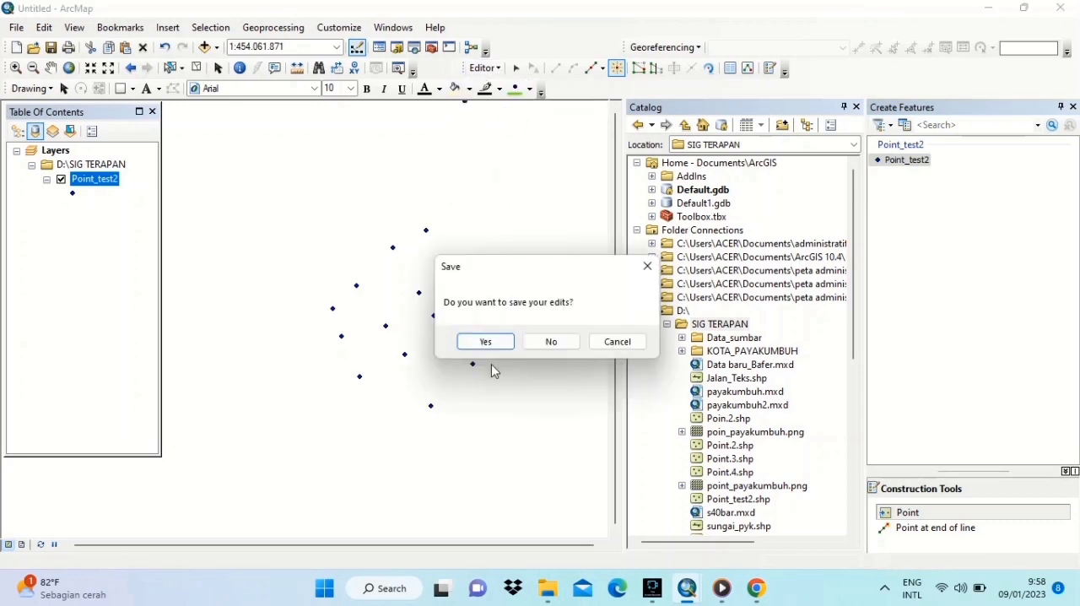
left_click(486, 342)
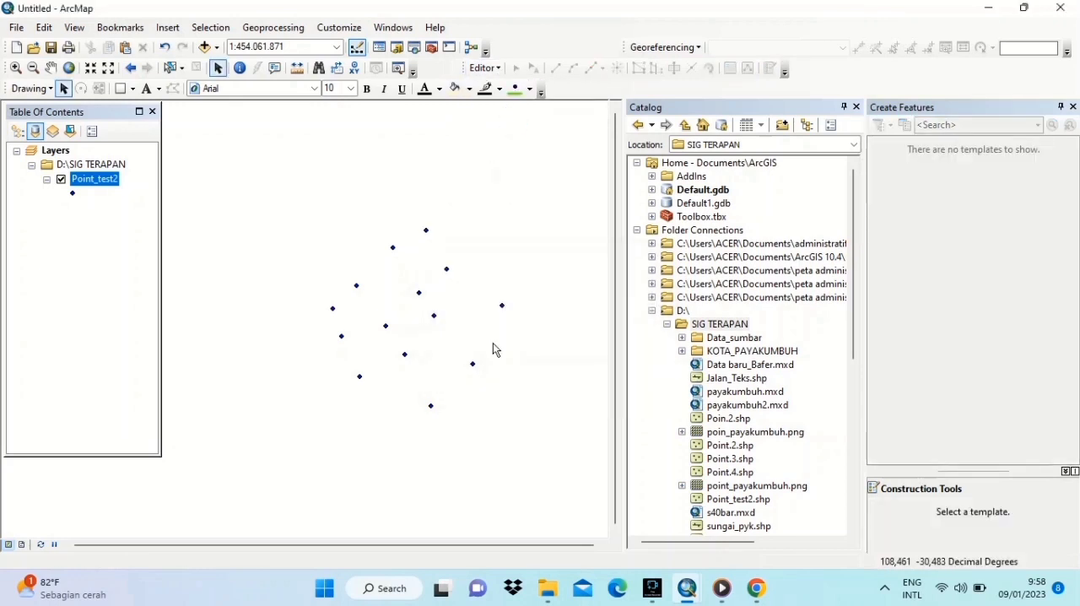
left_click(1073, 107)
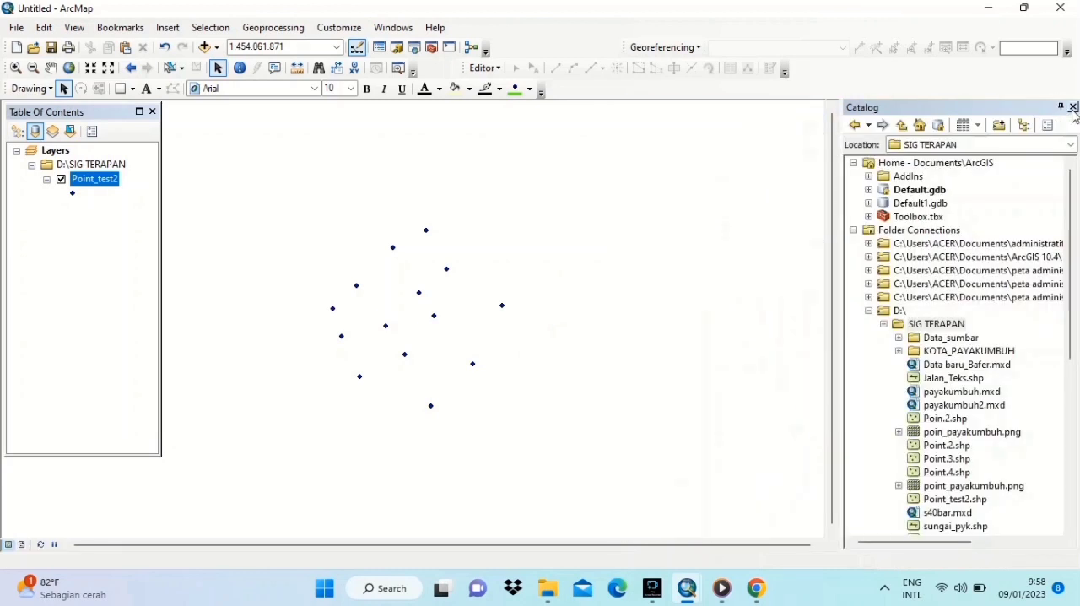
- Run Buffer on Point_test2 with a linear distance of 5000 kilometers and the PLANAR method
left_click(279, 28)
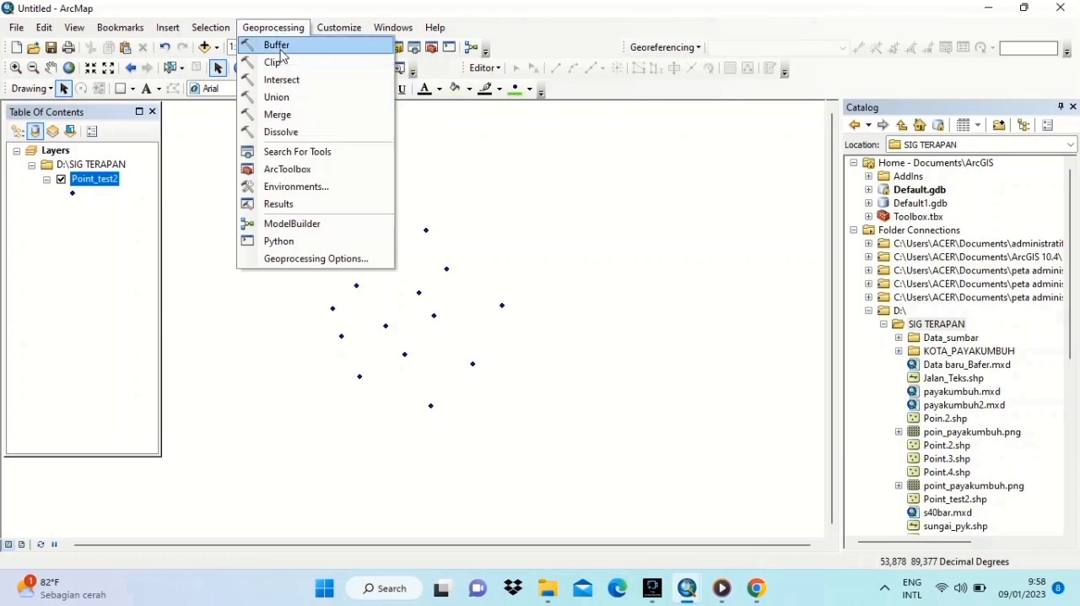
left_click(282, 48)
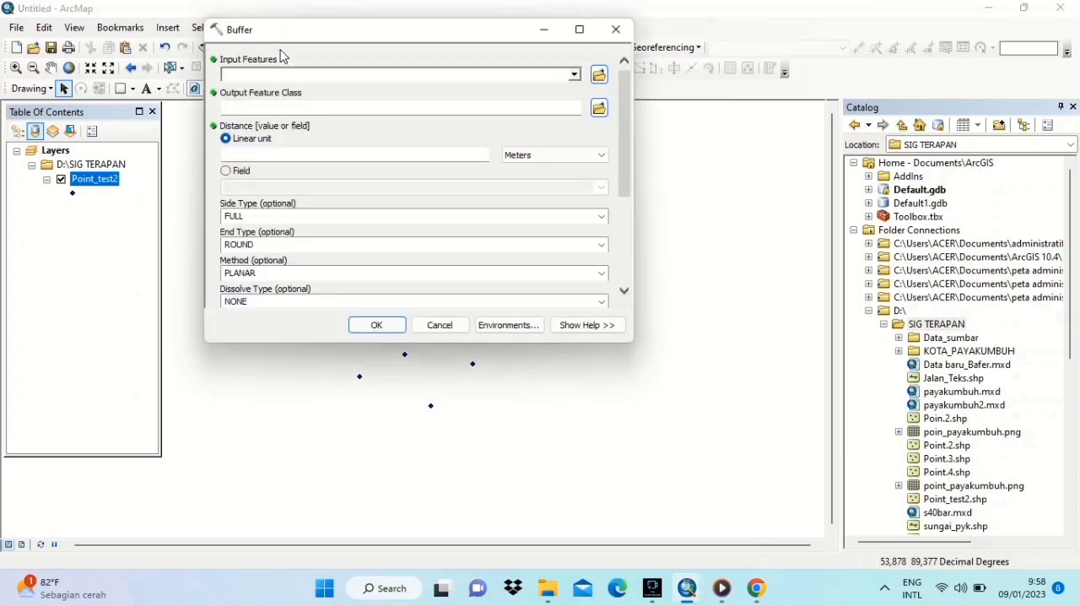
left_click(574, 75)
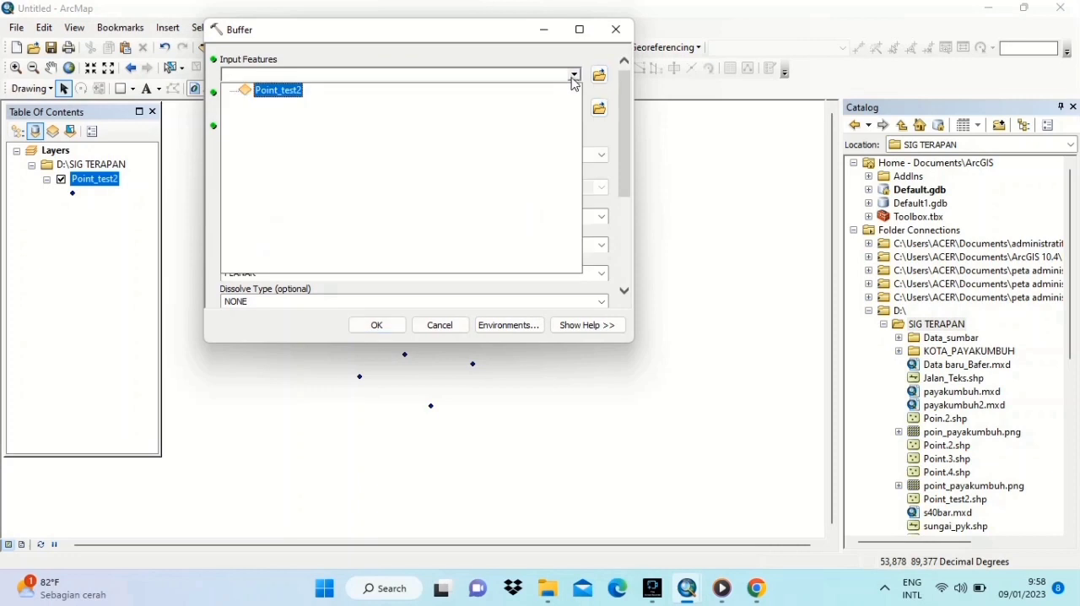
left_click(271, 91)
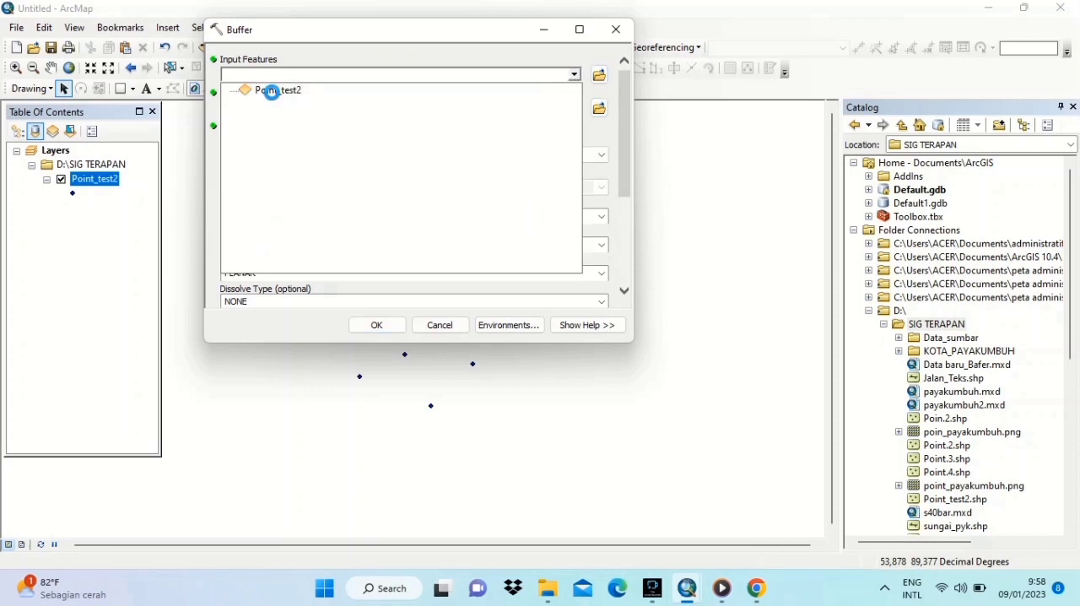
left_click(413, 153)
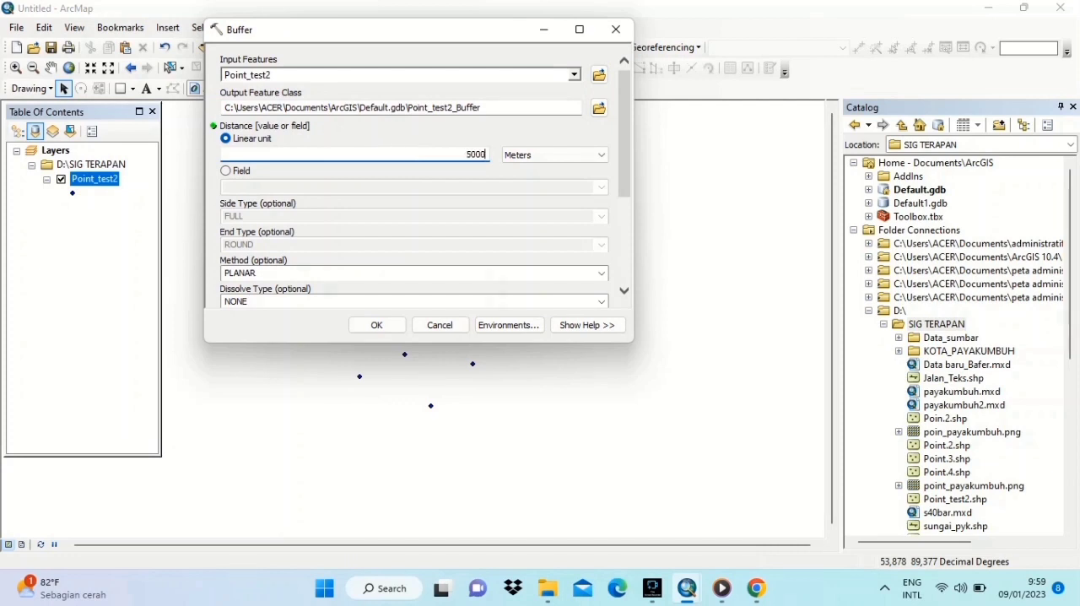
left_click(606, 161)
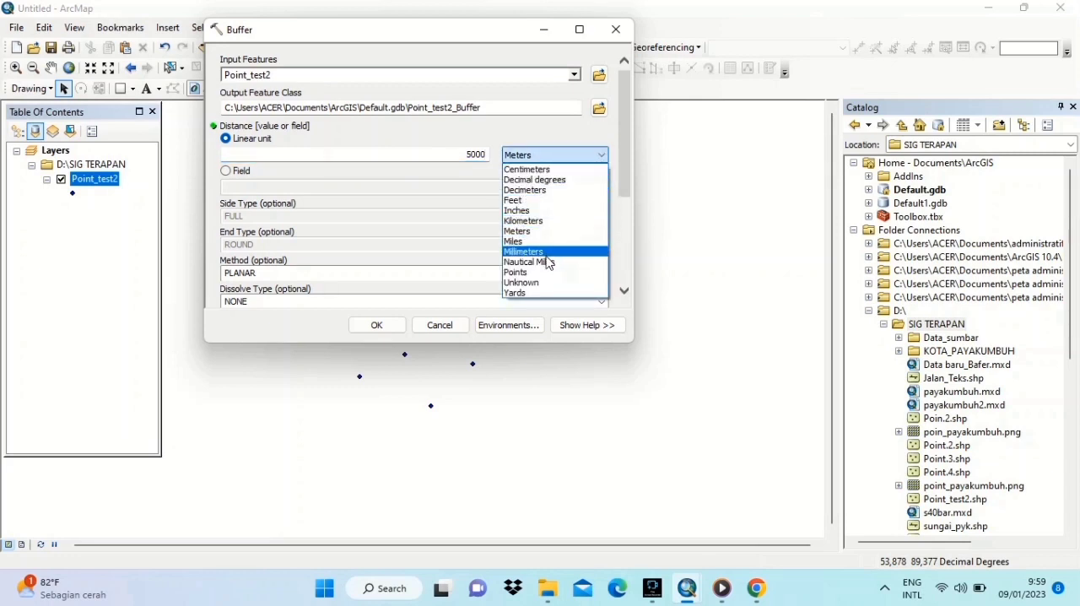
left_click(546, 222)
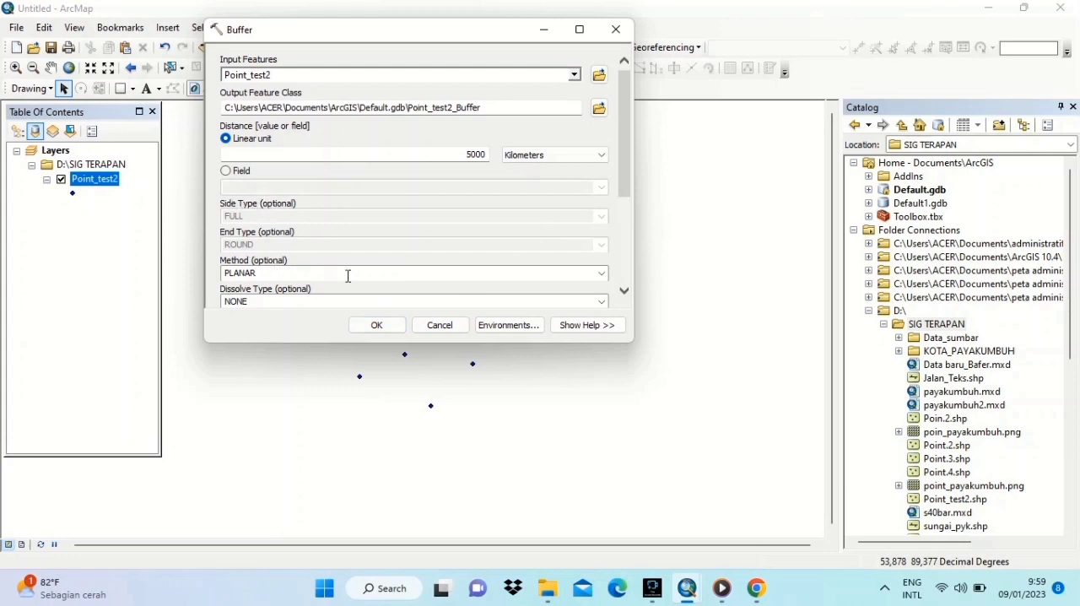
mouse_move(622, 203)
left_mouse_down()
mouse_move(622, 249)
mouse_move(625, 189)
left_mouse_up()
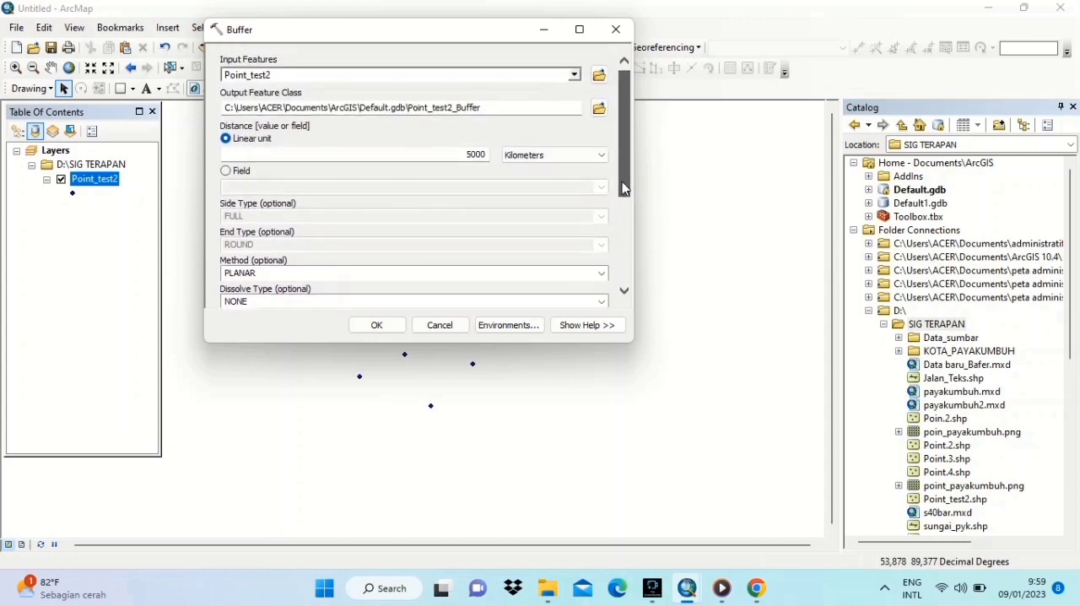
left_click(384, 324)
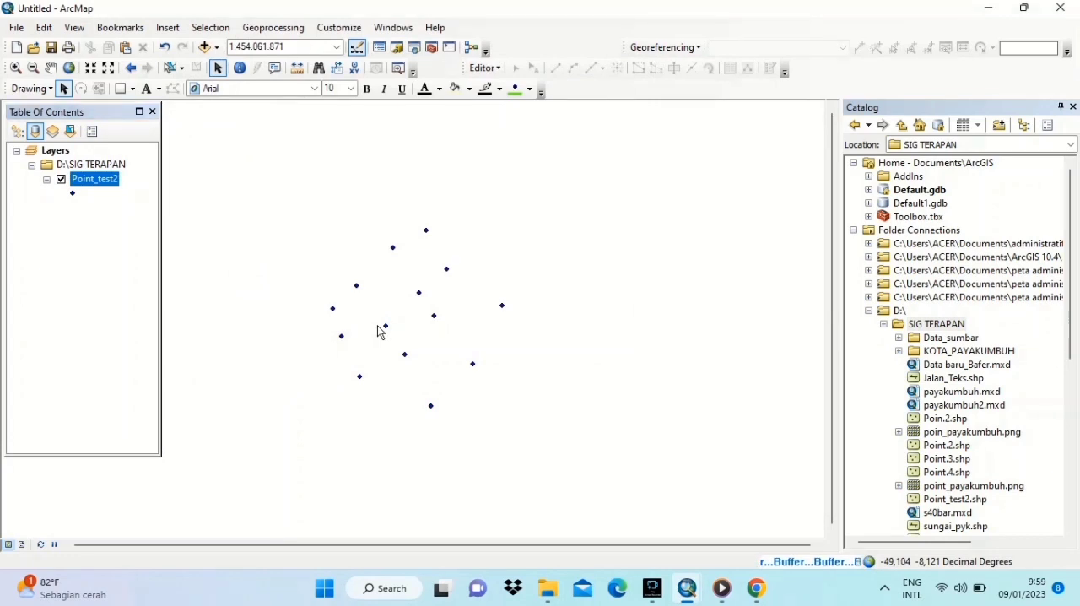
- Run Buffer on Point_test2 with a linear distance of 3000 kilometers, output to Point_test2_Buffer1 in Default.gdb
left_click(274, 28)
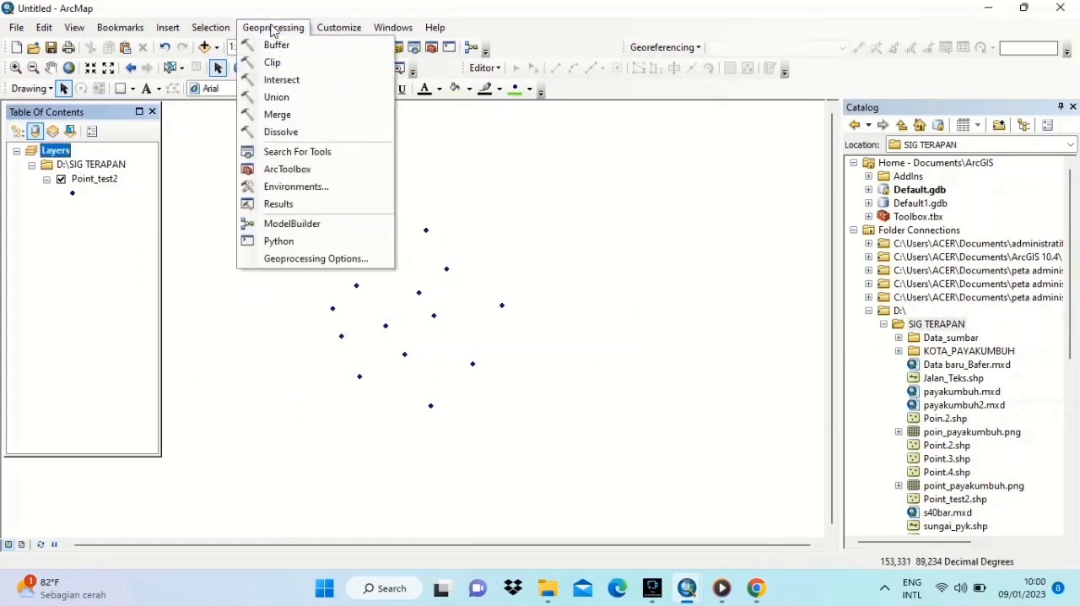
left_click(274, 45)
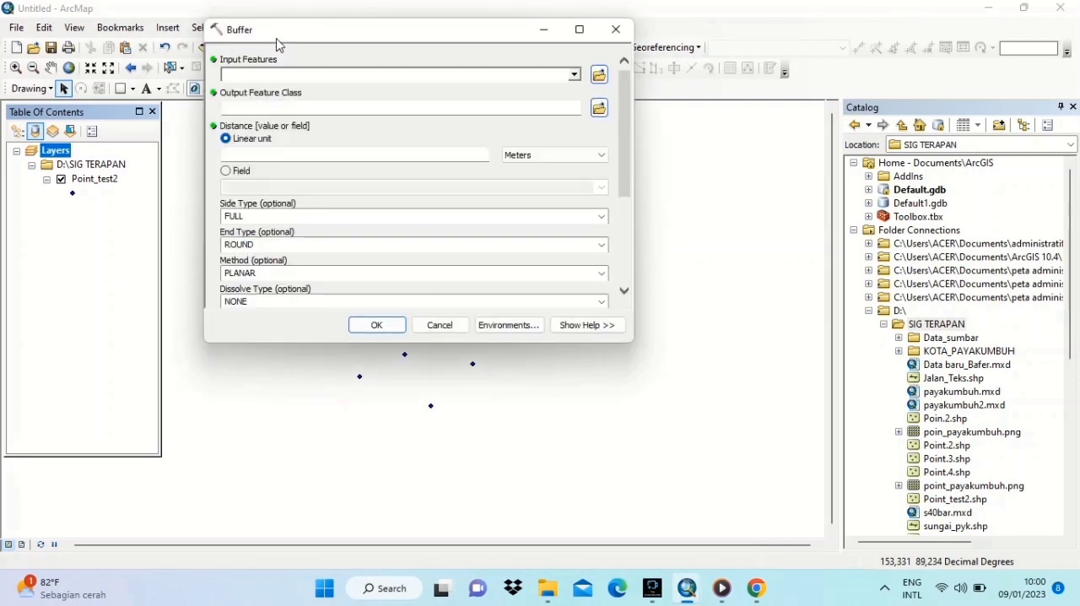
left_click(576, 76)
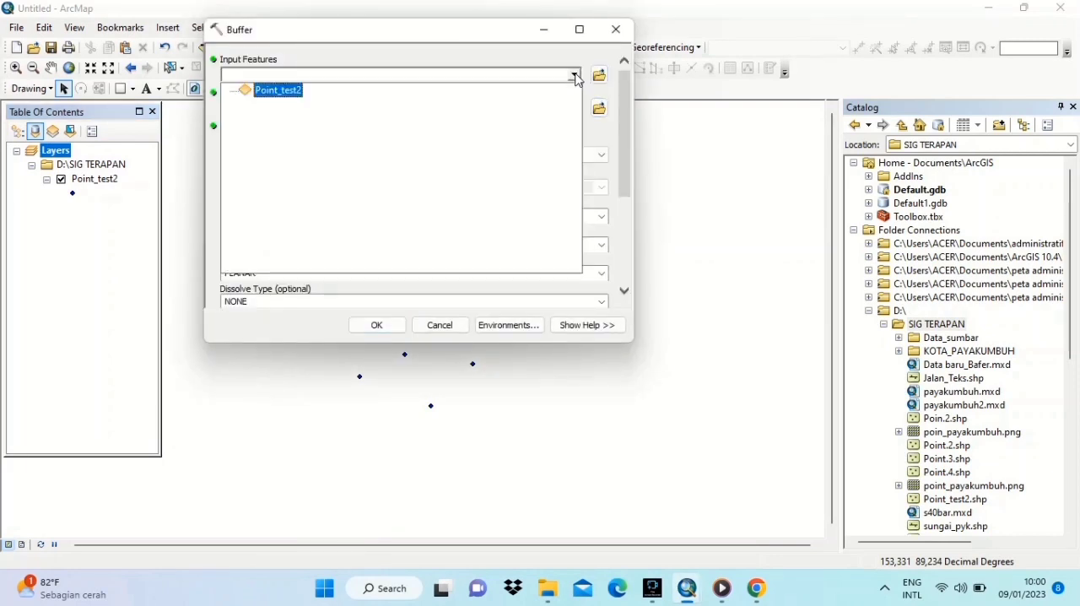
left_click(278, 90)
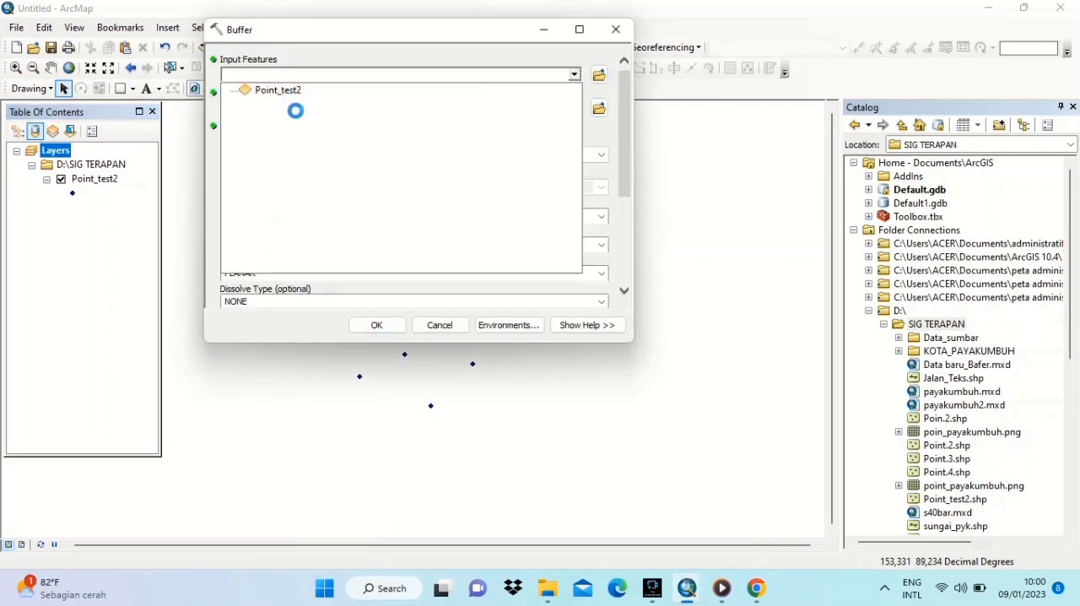
left_click(482, 154)
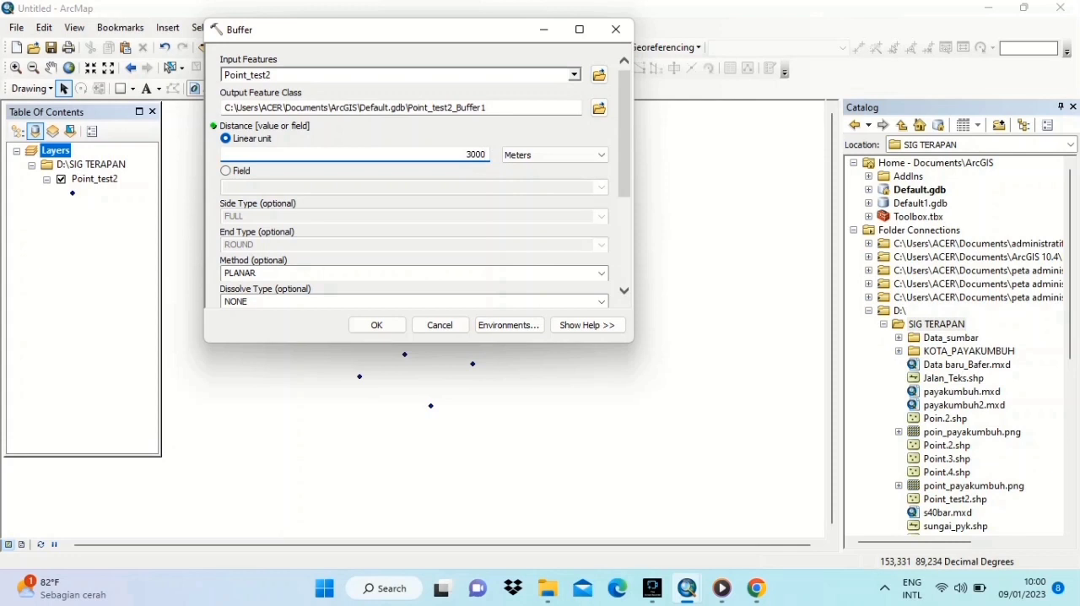
left_click(605, 158)
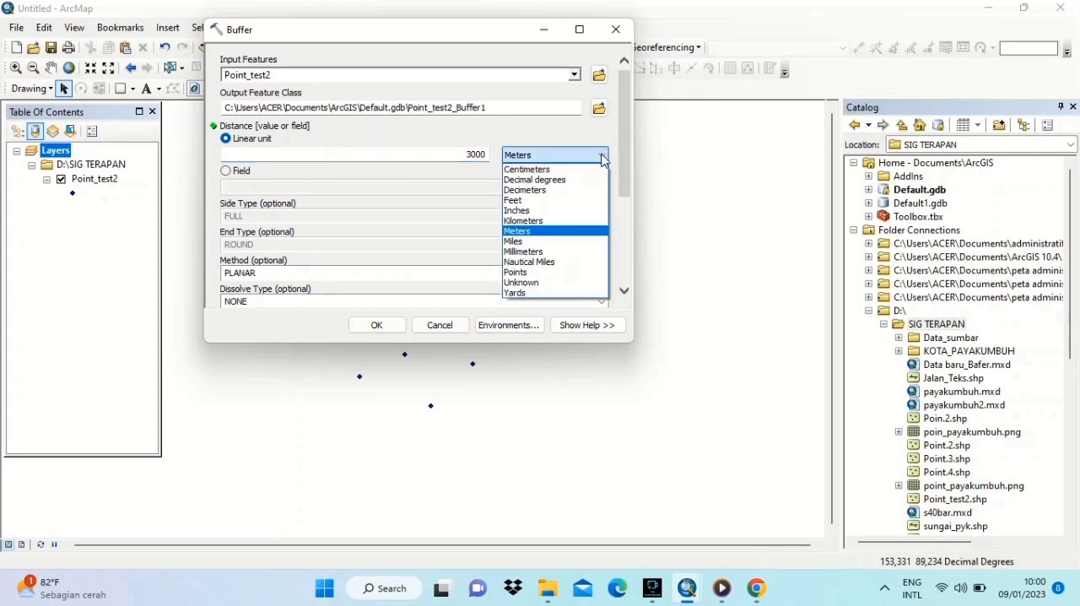
left_click(570, 222)
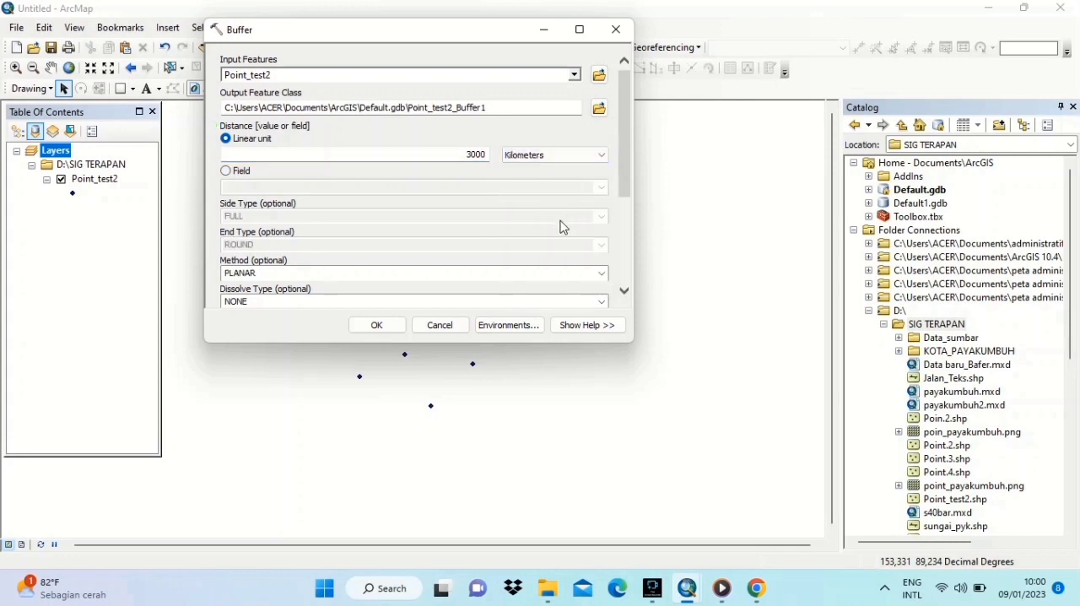
left_click(384, 331)
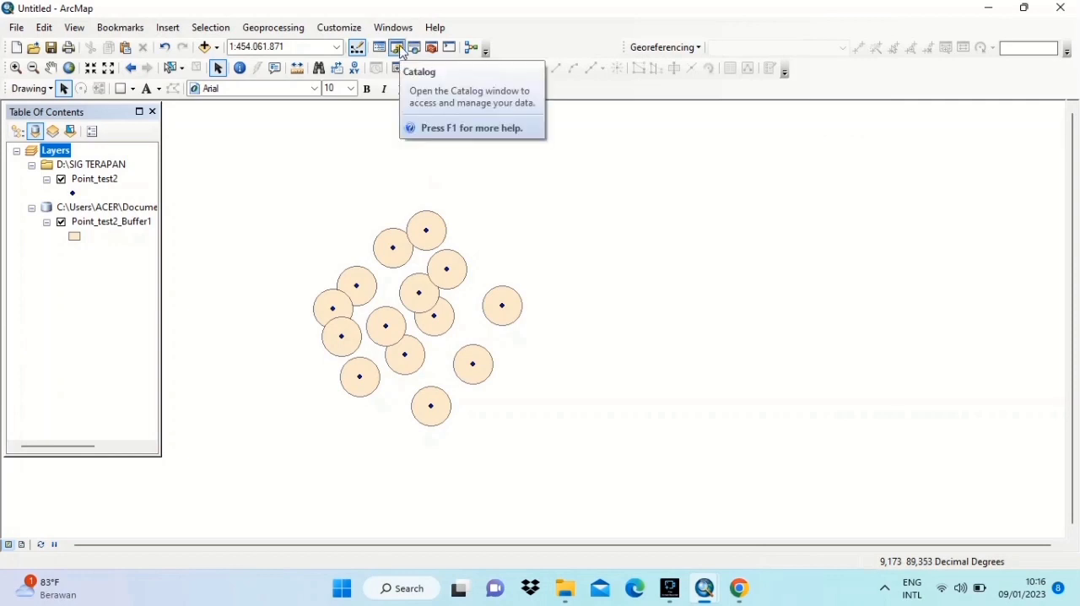
- Start a new shapefile in the SIG TERAPAN folder, name it Jalan_test3 and set its feature type to Polyline
left_click(402, 49)
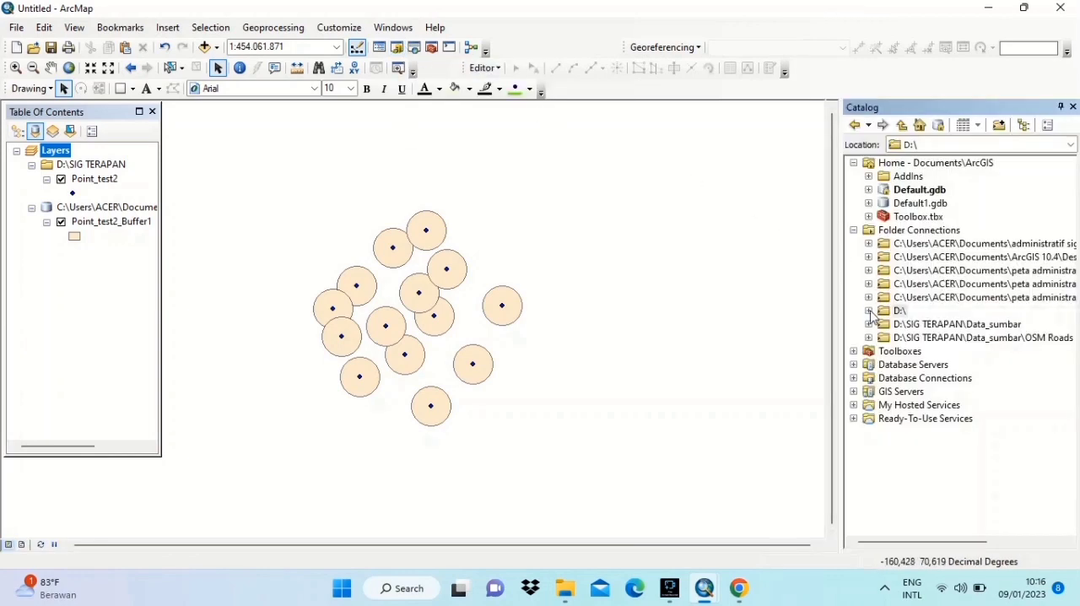
left_click(868, 310)
left_click(922, 327)
right_click(922, 327)
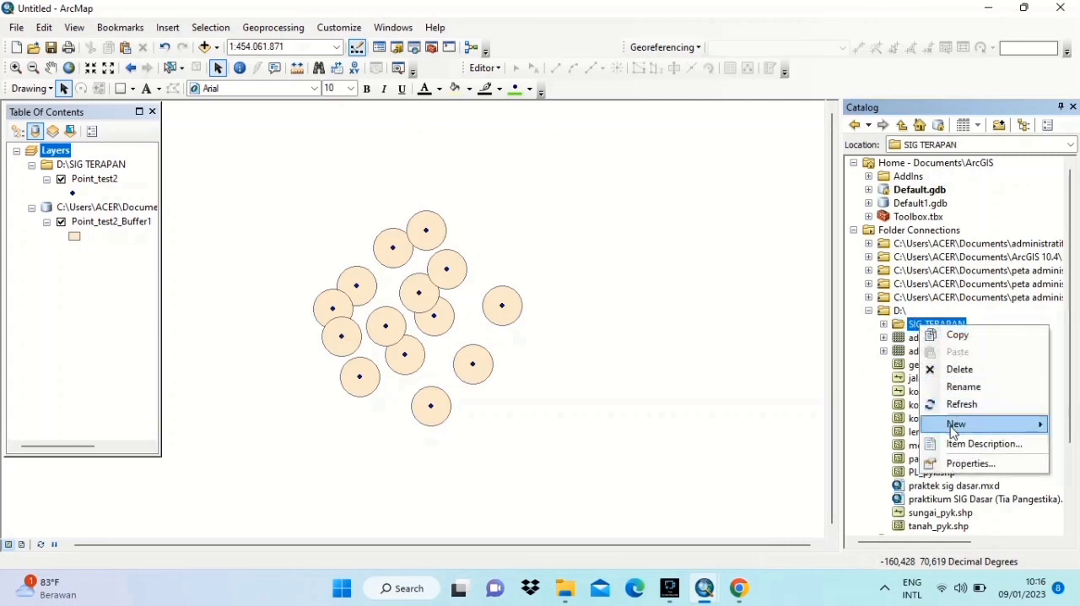
mouse_move(954, 432)
left_click(869, 426)
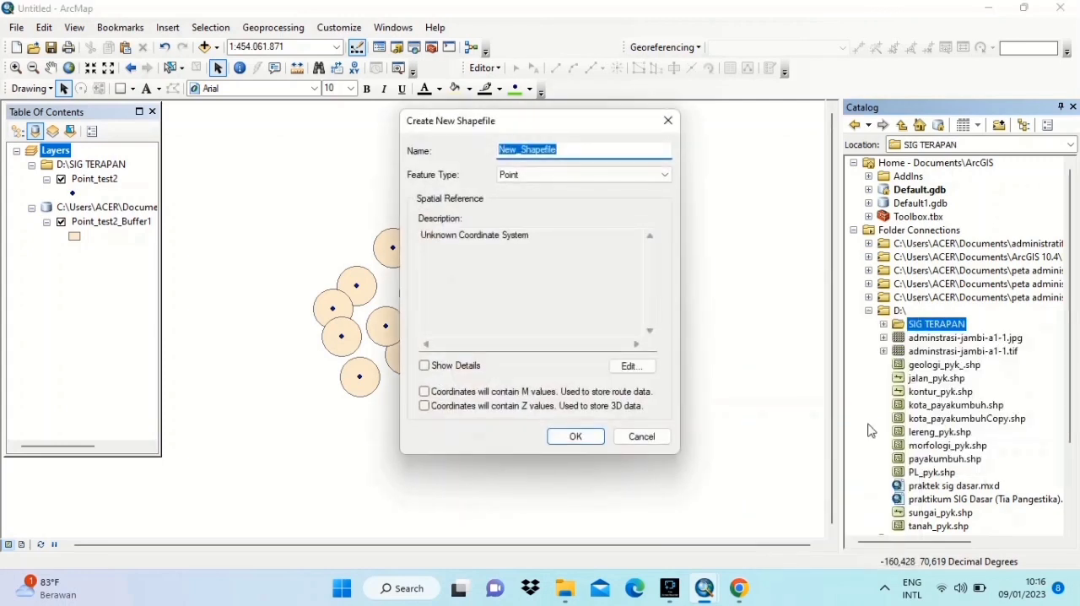
type("Jalan_test3")
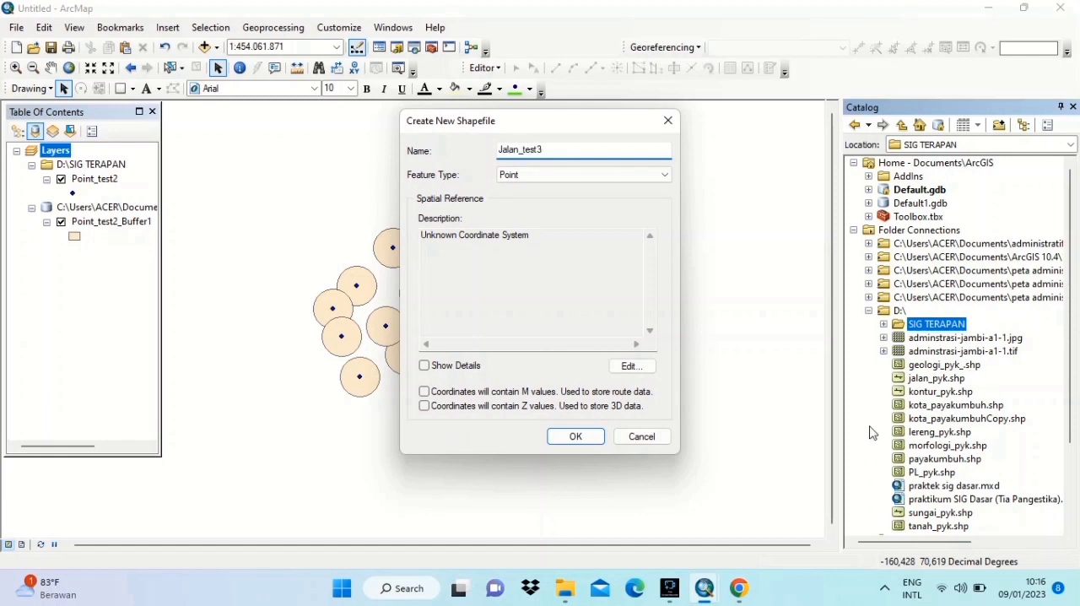
left_click(665, 175)
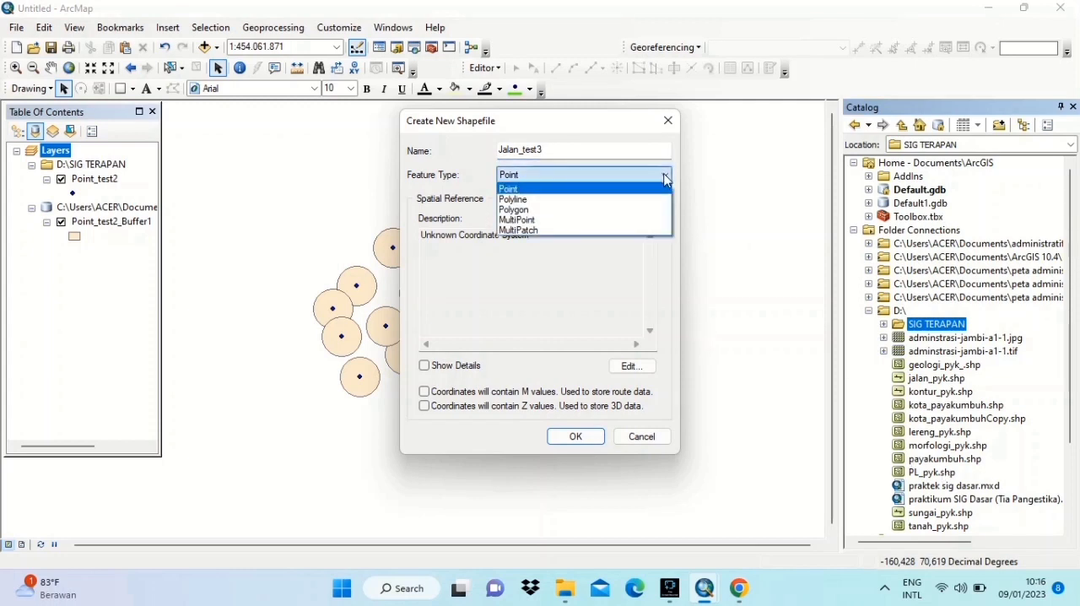
left_click(612, 199)
- Assign the WGS_1984_World_Mercator coordinate system to Jalan_test3 and create the shapefile
left_click(633, 368)
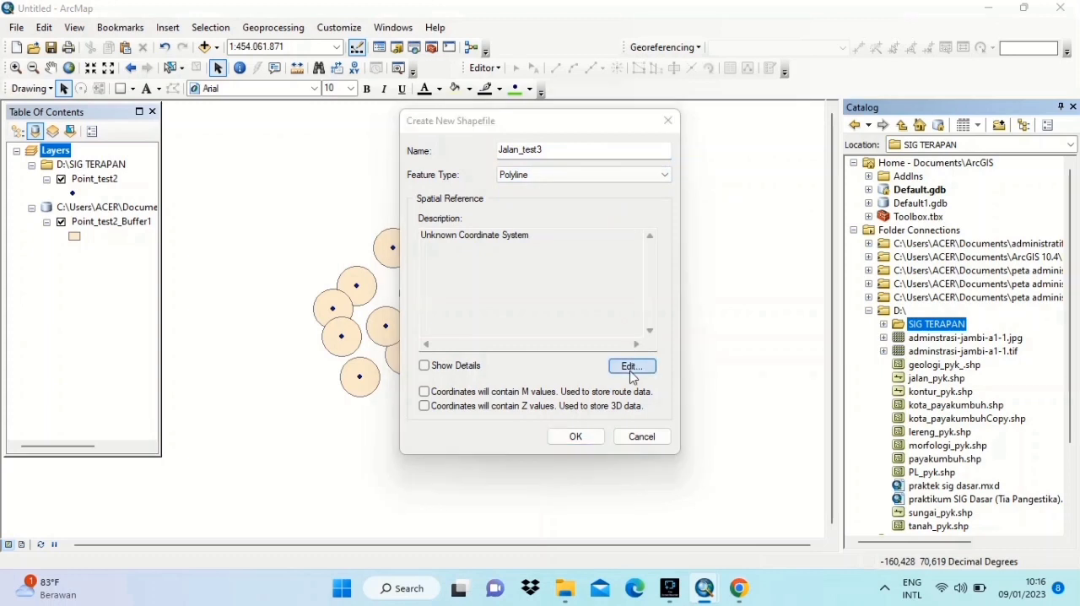
left_click(503, 183)
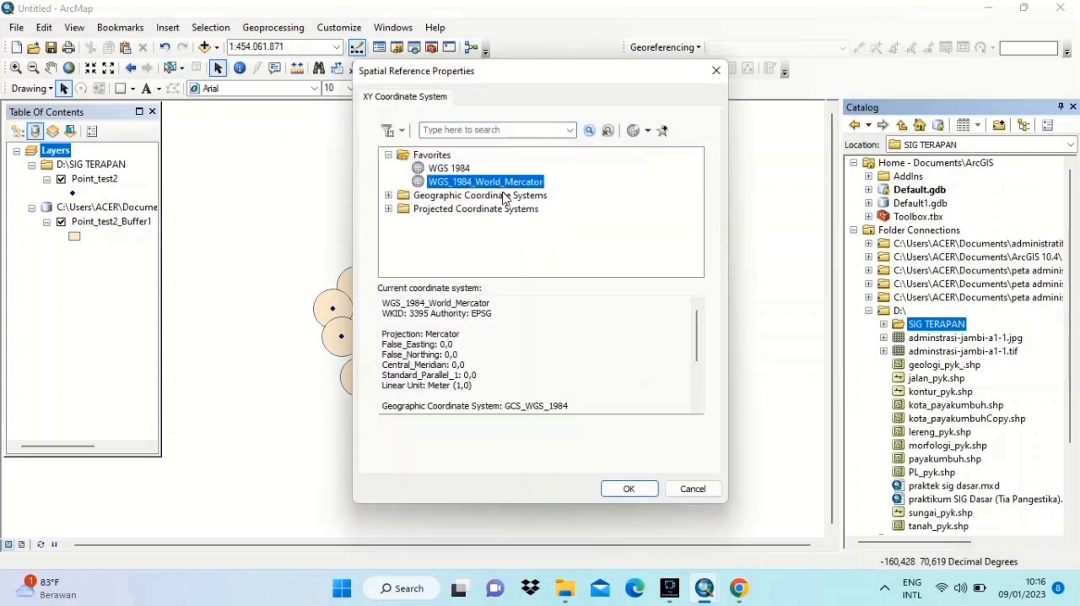
left_click(628, 489)
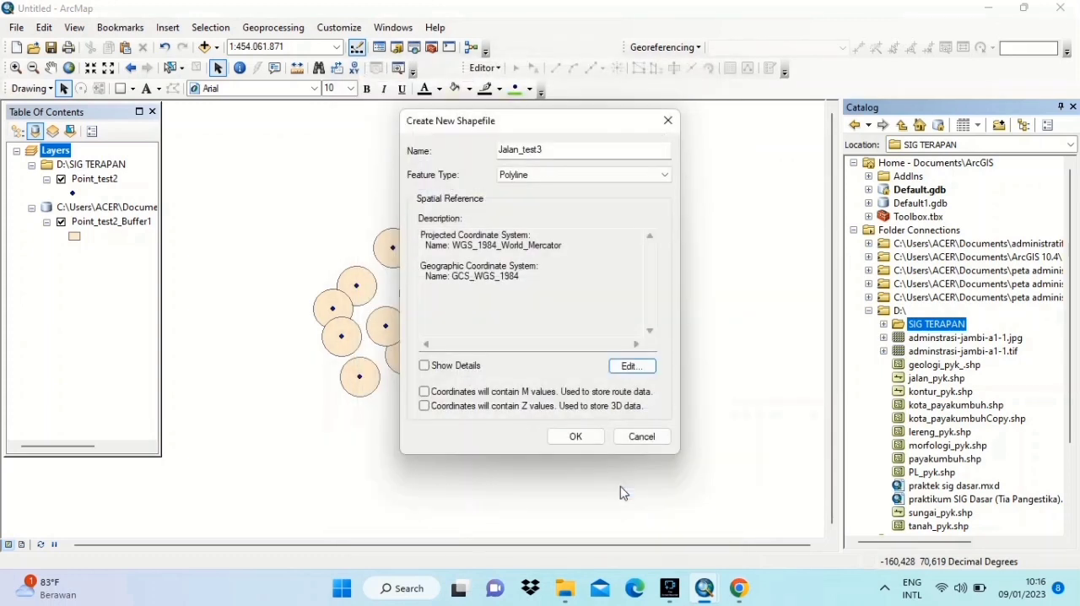
left_click(576, 436)
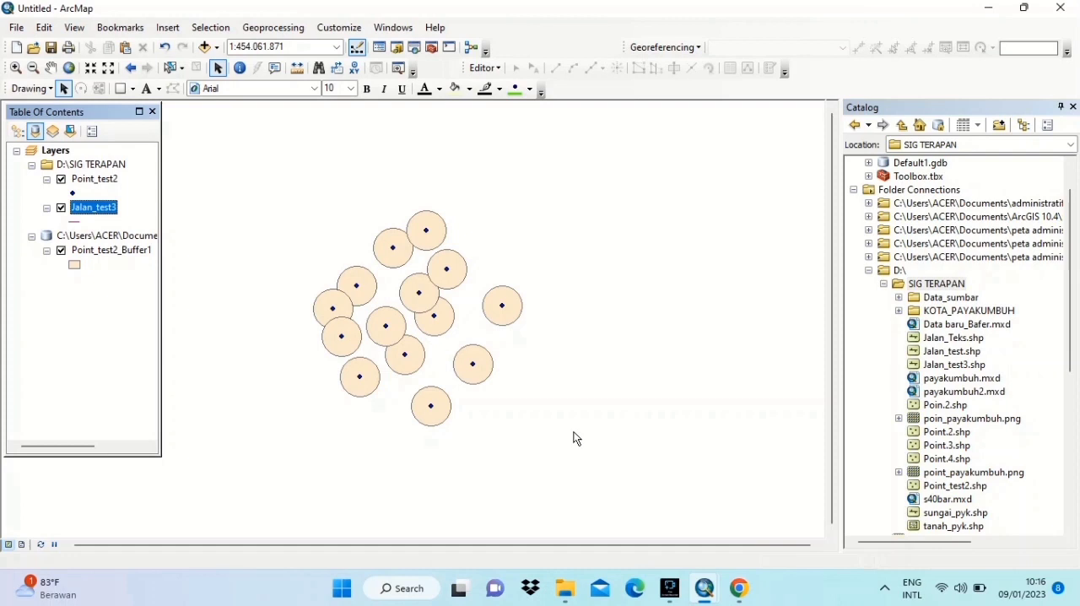
- Start an edit session on Jalan_test3 and choose its template for creating line features
left_click(485, 67)
left_click(506, 87)
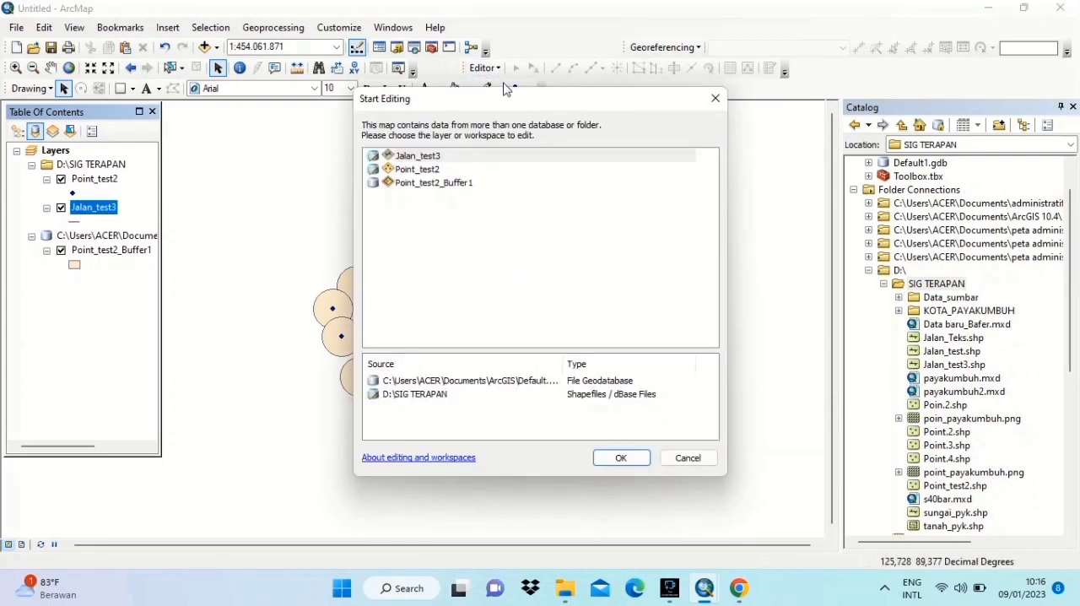
left_click(443, 158)
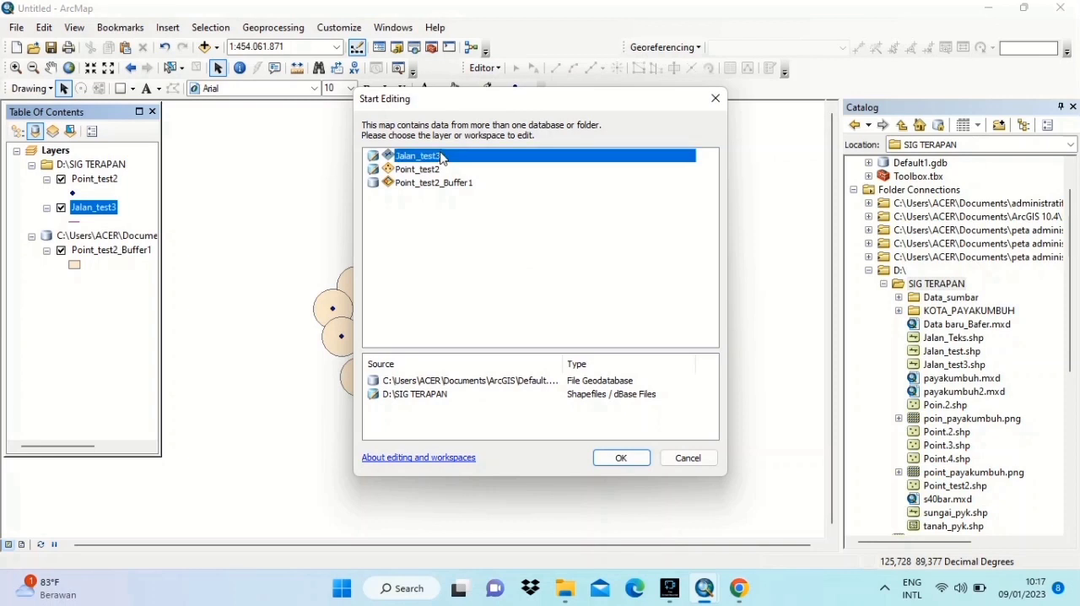
left_click(620, 458)
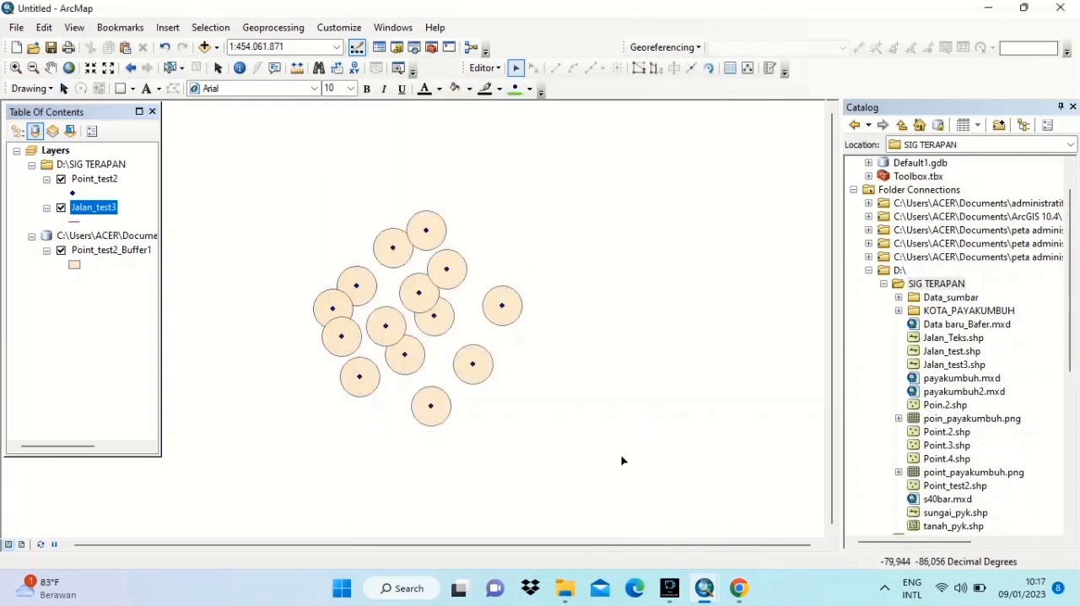
left_click(770, 67)
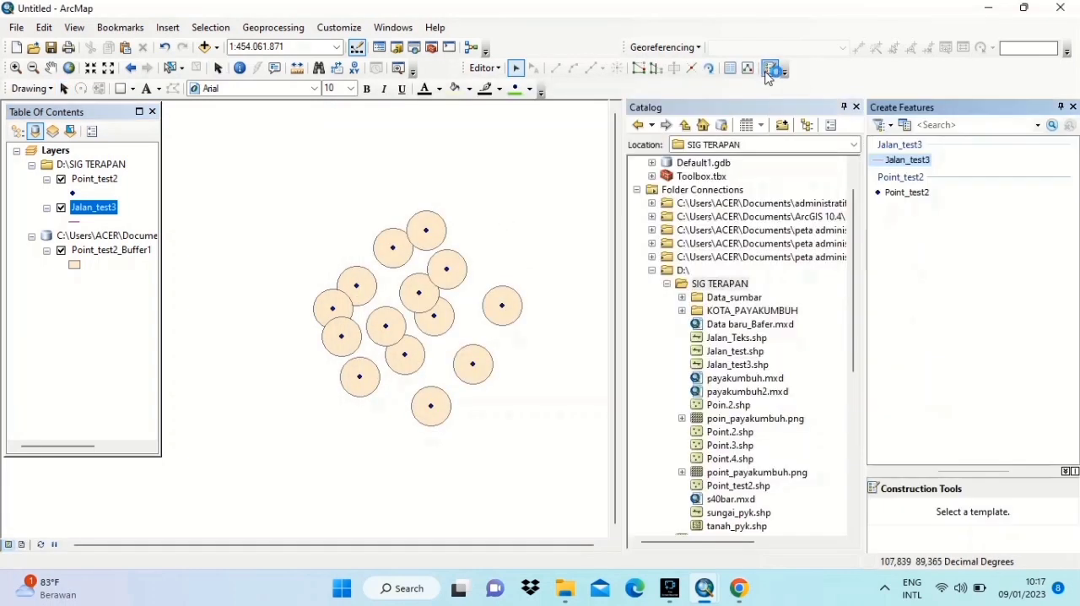
left_click(903, 160)
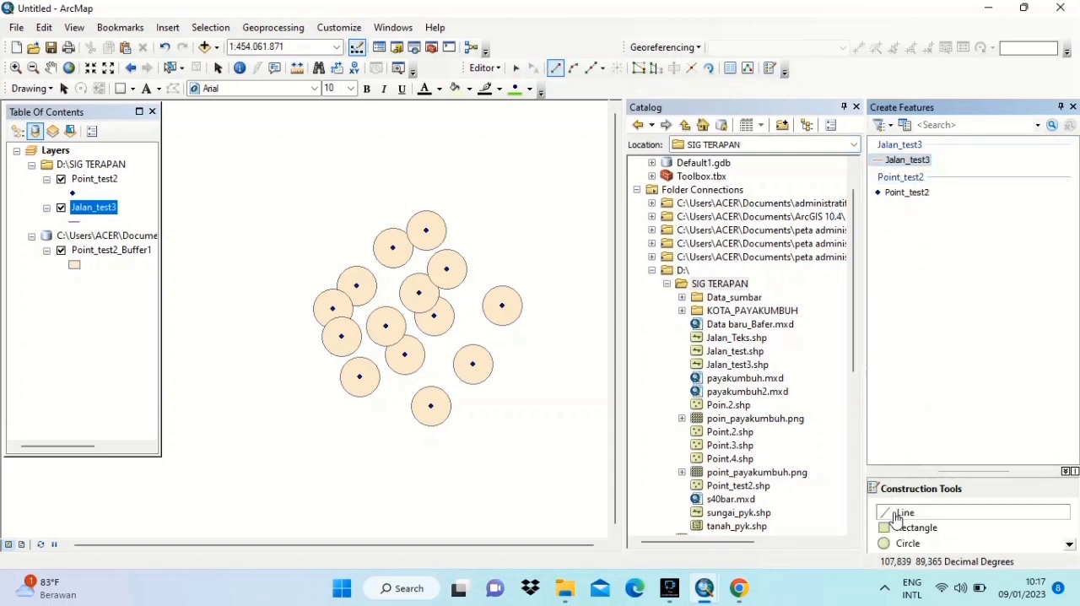
- Digitize one Jalan_test3 polyline snapped through all the Point_test2 points, from the southernmost point to the lowest of the three westernmost points
left_click(431, 406)
left_click(472, 364)
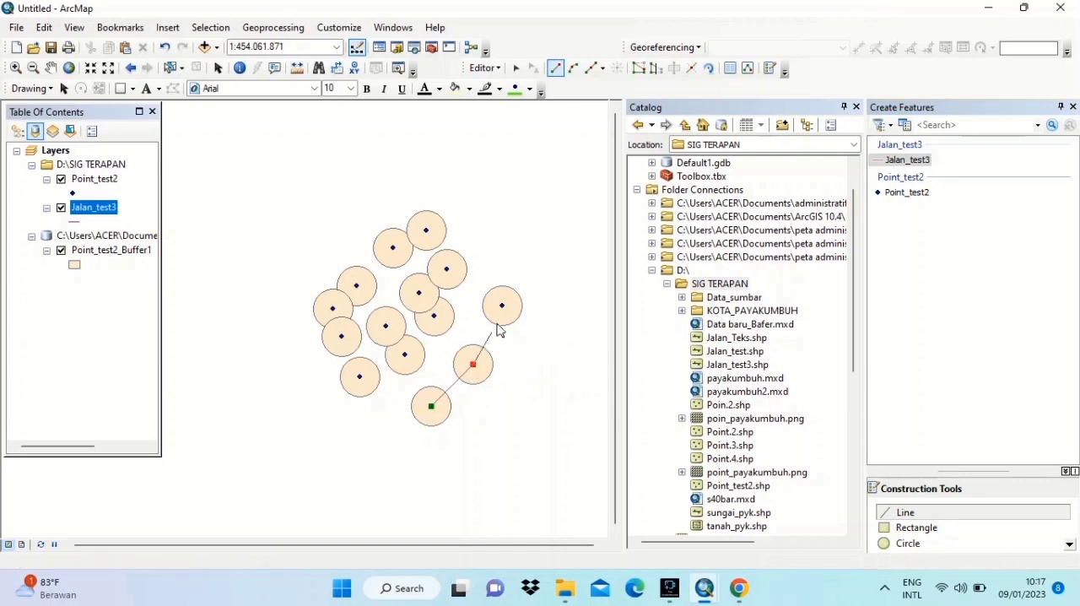
left_click(502, 306)
left_click(435, 316)
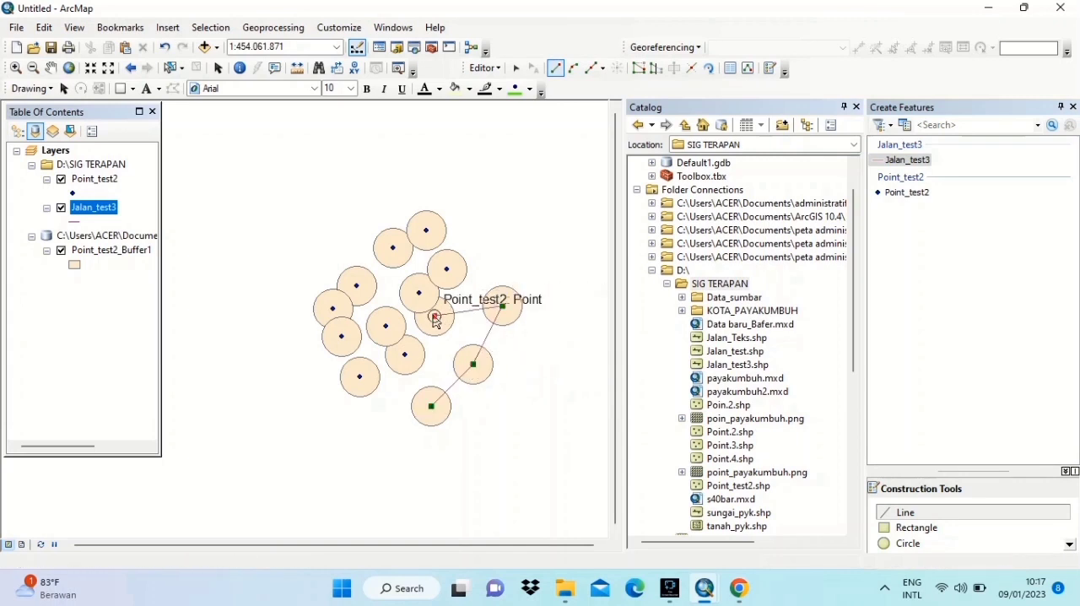
left_click(405, 355)
left_click(360, 376)
left_click(385, 326)
left_click(419, 293)
left_click(447, 269)
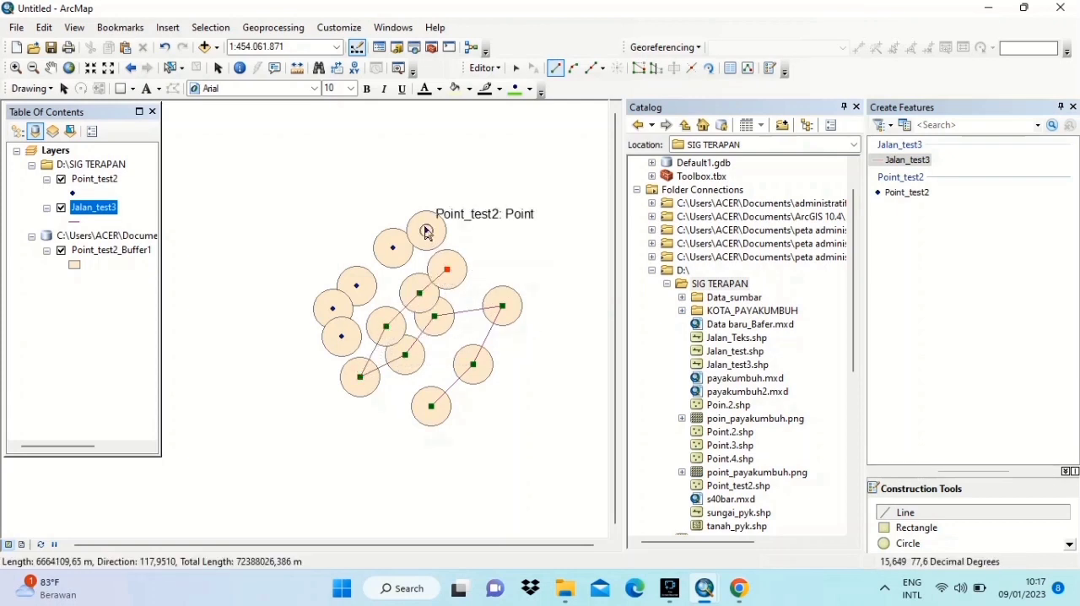
left_click(426, 230)
left_click(393, 248)
left_click(357, 286)
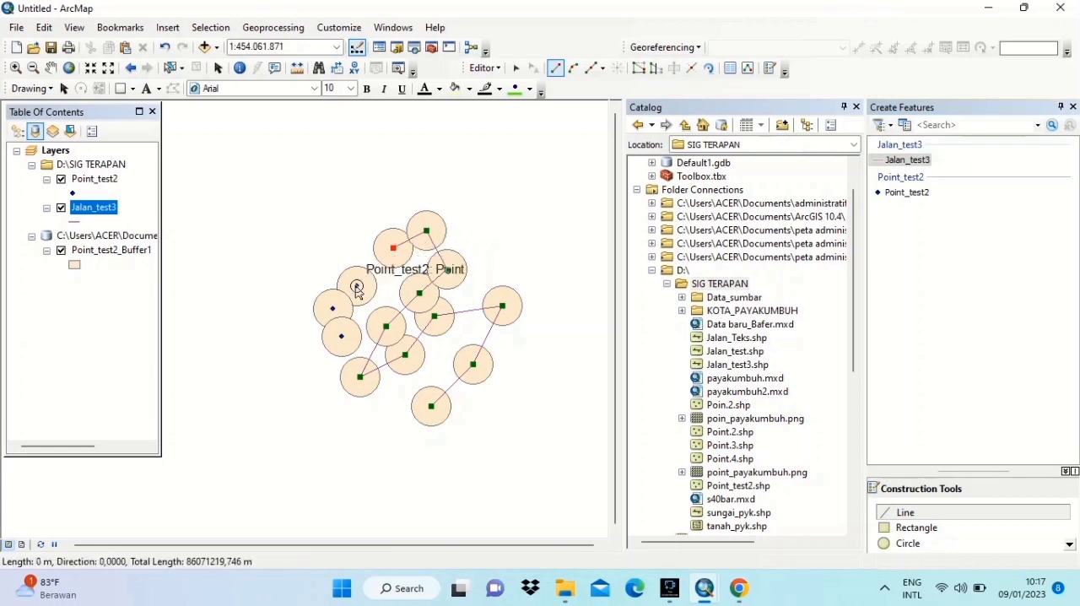
left_click(332, 308)
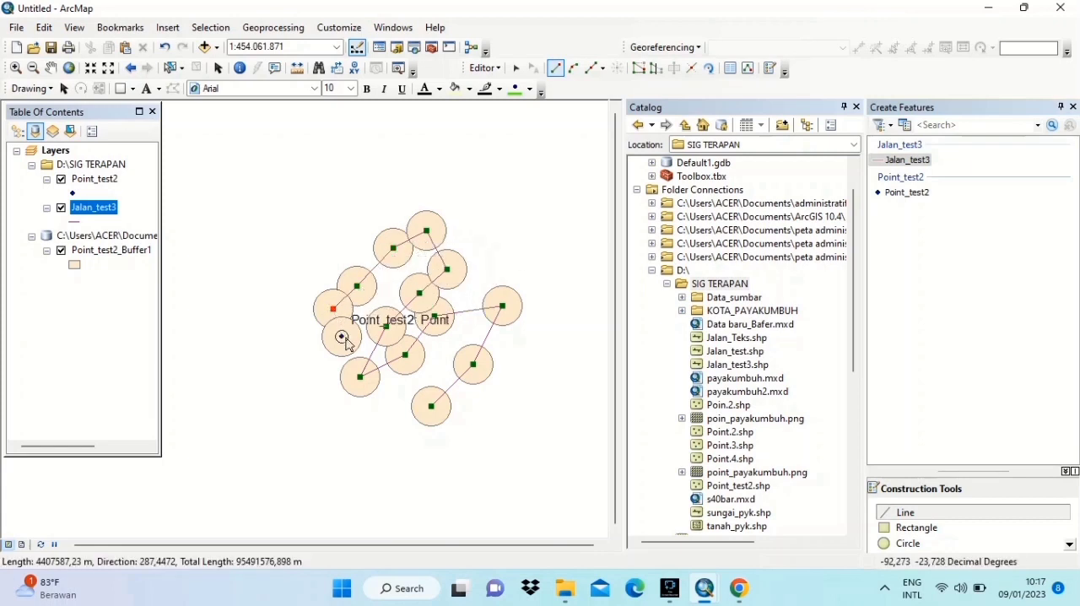
double_click(342, 337)
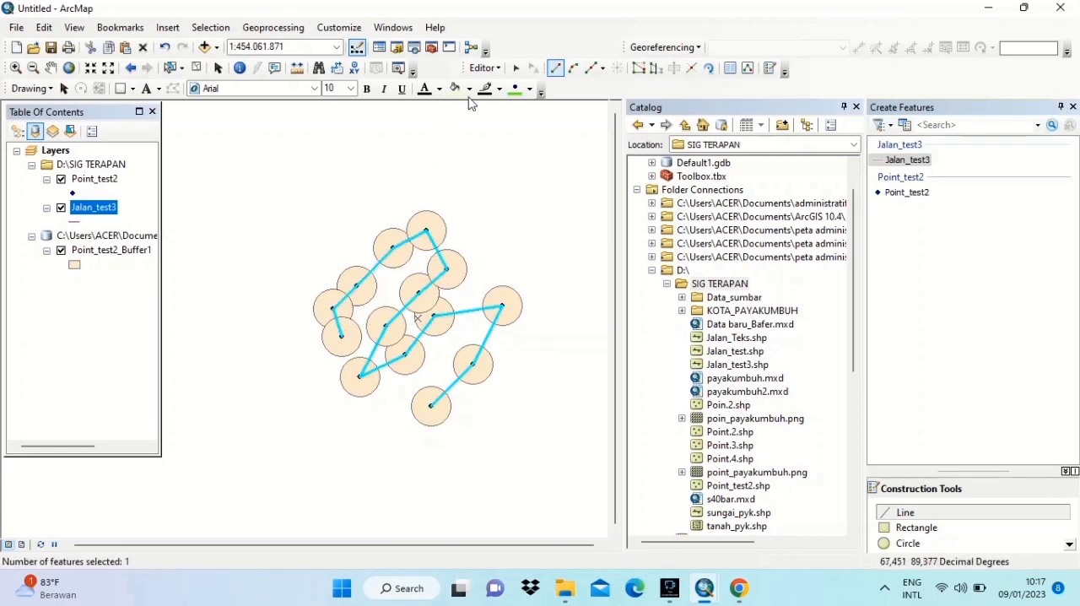
- Stop editing Jalan_test3 with the edits saved and close the Create Features window
left_click(497, 67)
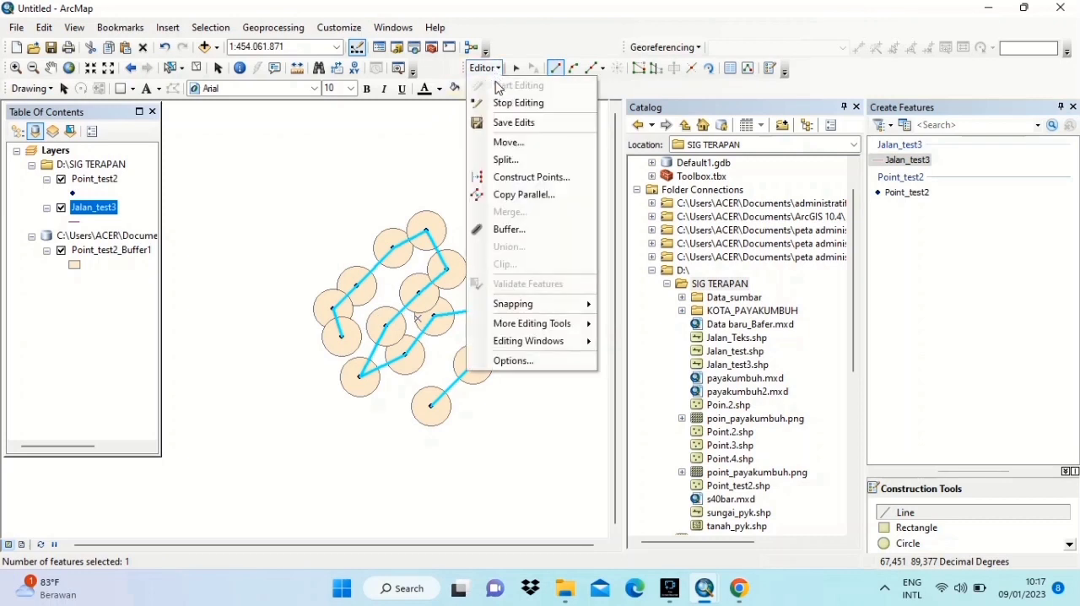
left_click(503, 104)
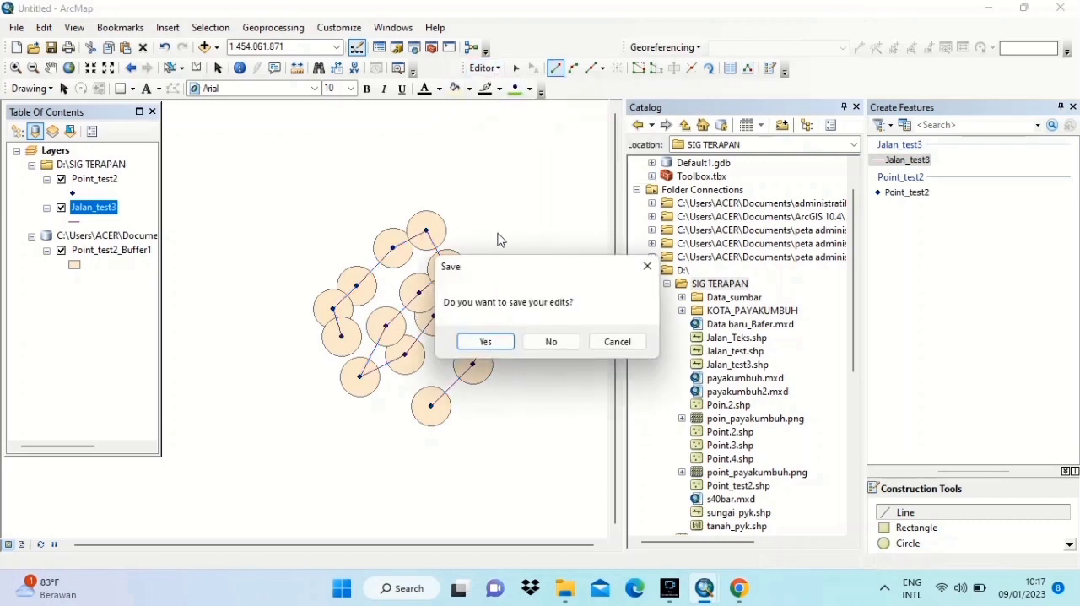
left_click(488, 345)
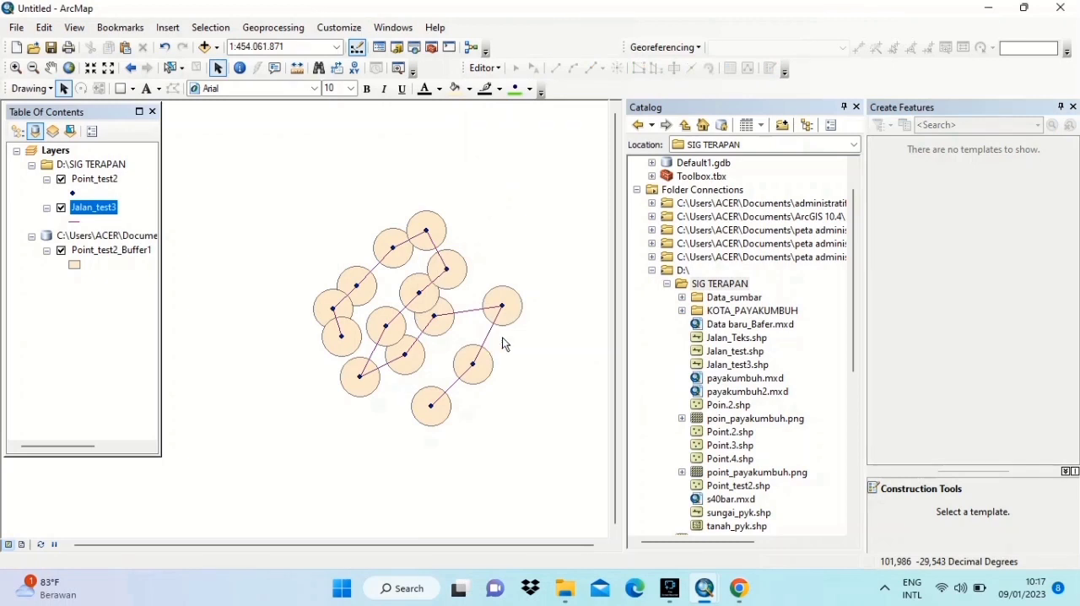
left_click(1073, 107)
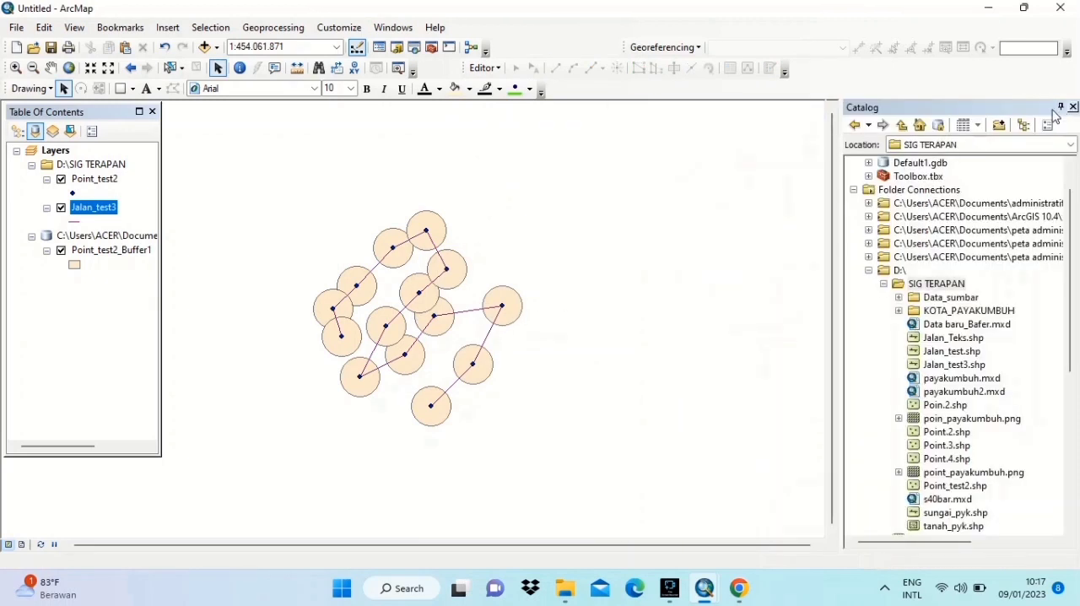
- Run Buffer on Jalan_test3 with a linear distance of 200 meters, output to Jalan_test3_Buffer in Default.gdb
left_click(295, 32)
left_click(278, 45)
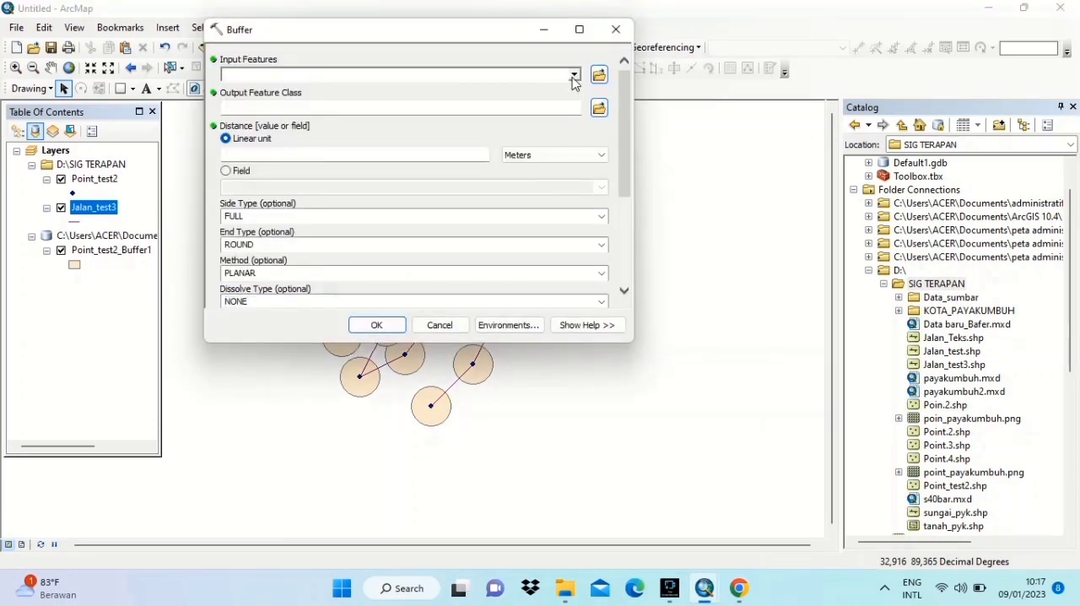
left_click(298, 30)
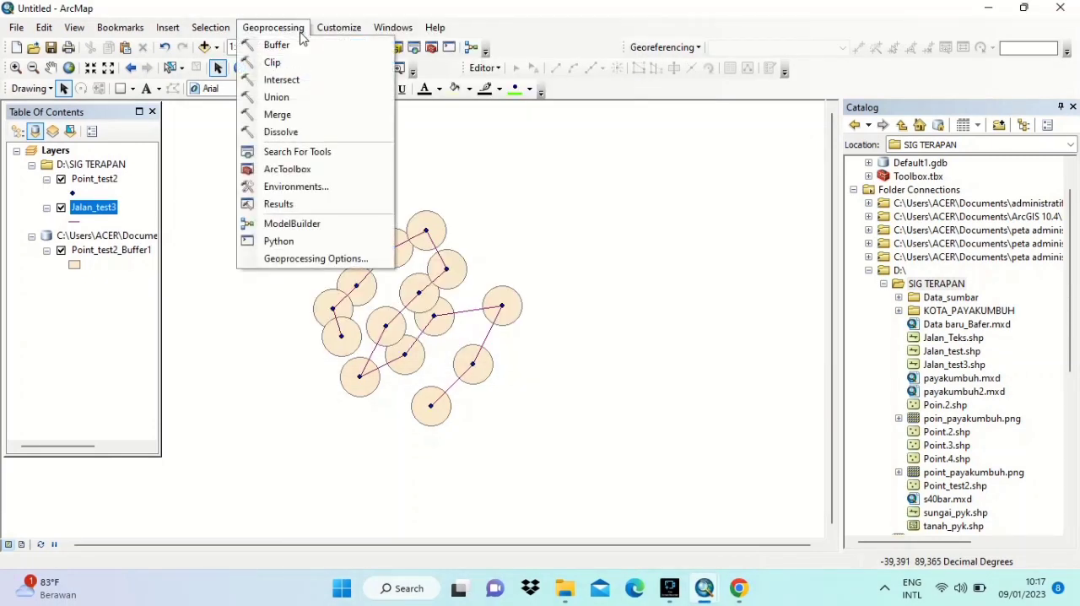
left_click(302, 47)
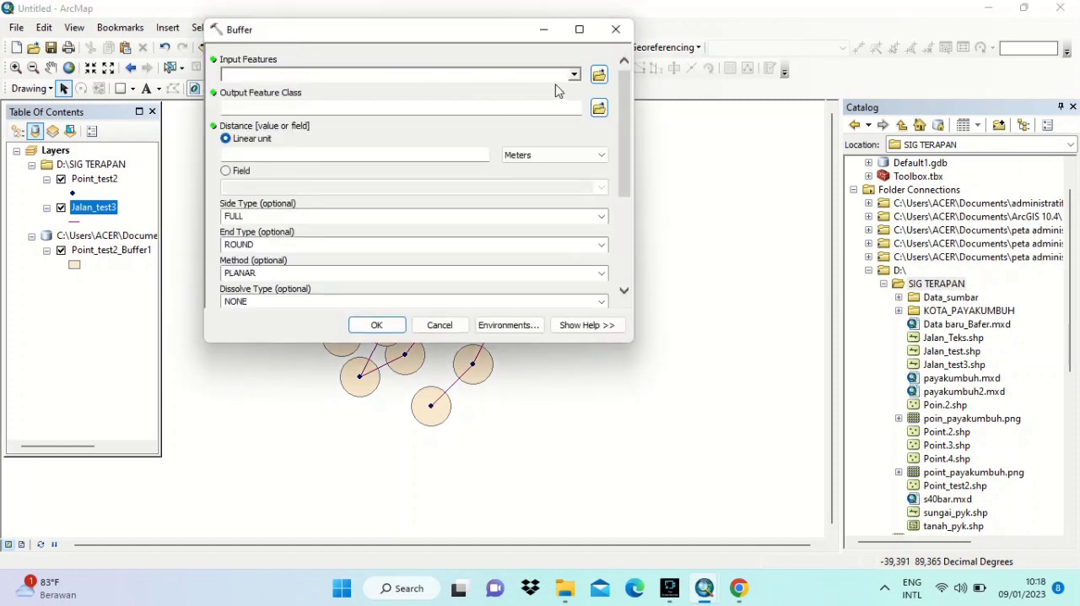
left_click(573, 76)
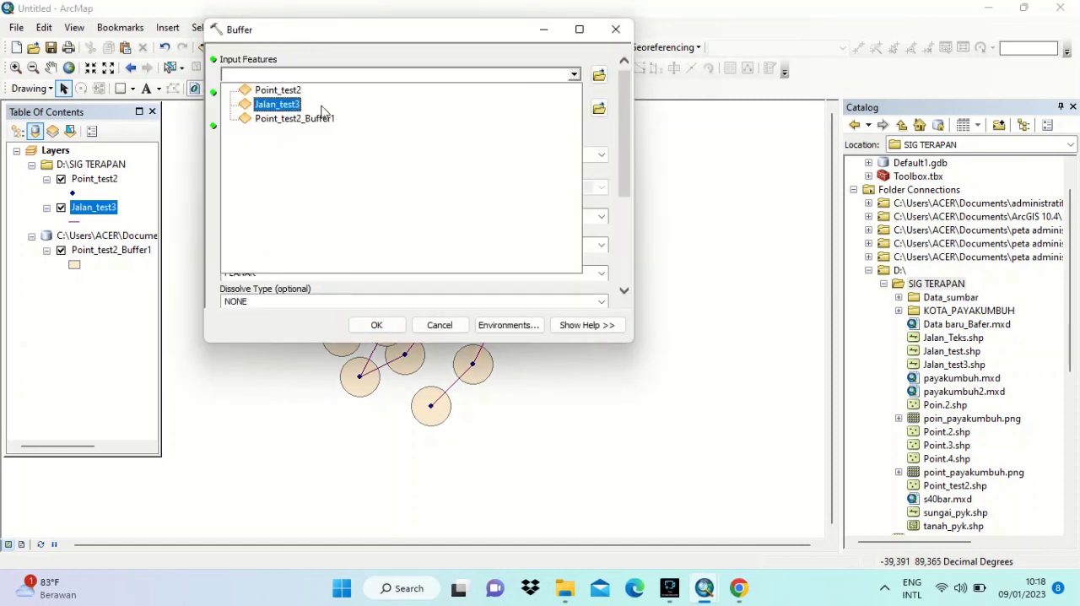
left_click(287, 103)
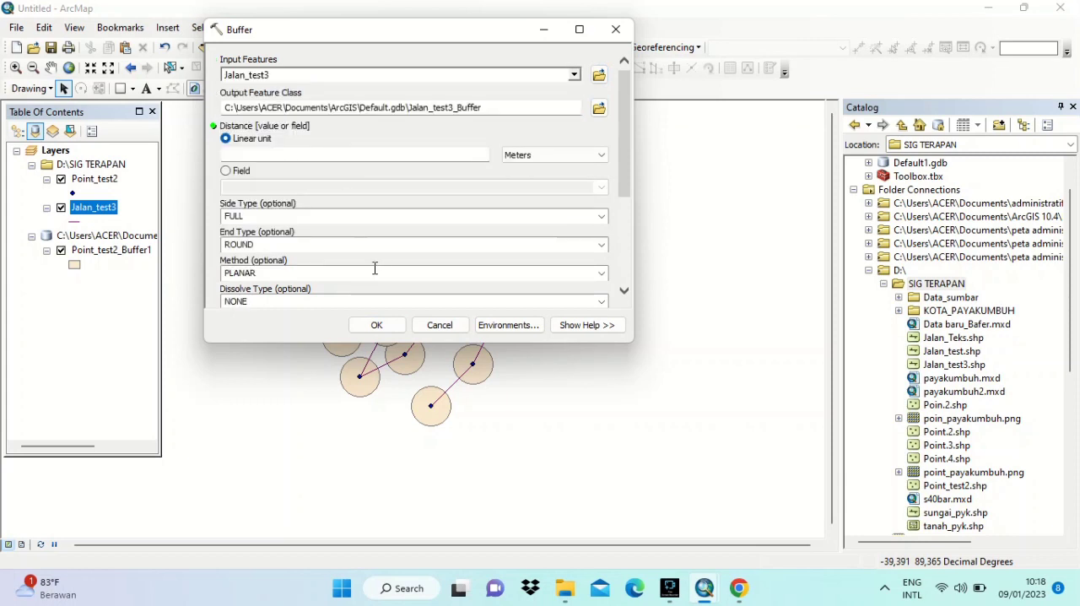
left_click(458, 152)
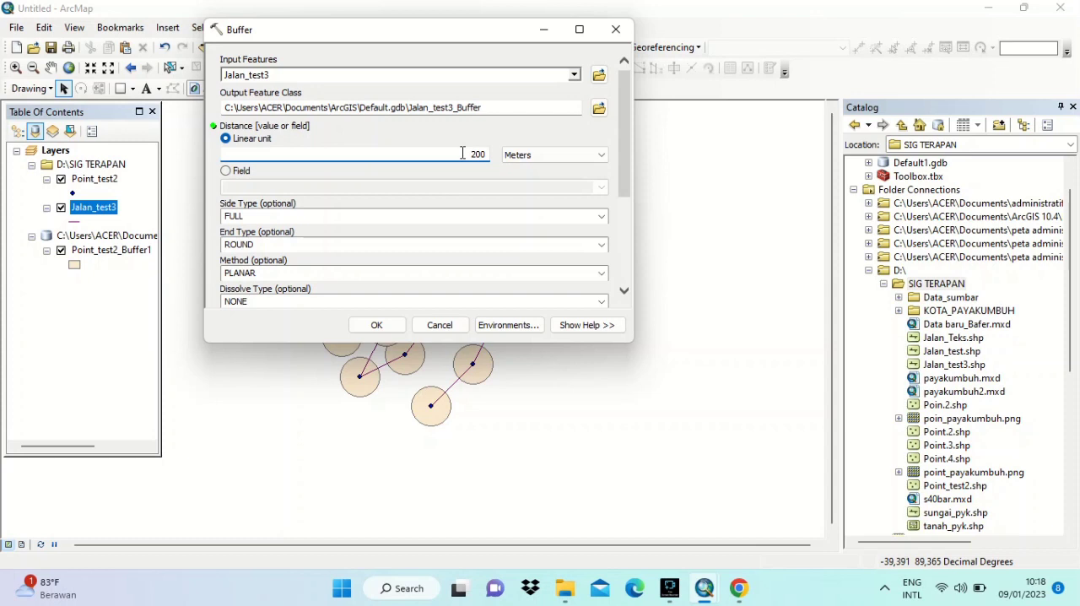
left_click(377, 326)
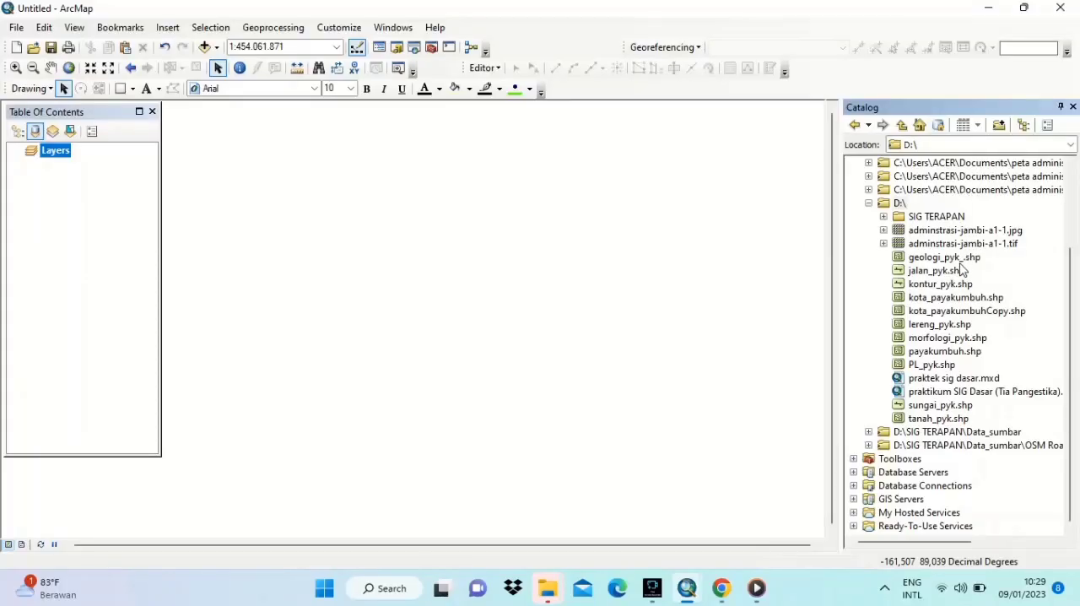
- Assign the WGS_1984_World_Mercator coordinate system to kota_payakumbuh.shp and add the shapefile to the map
left_click(958, 298)
right_click(957, 300)
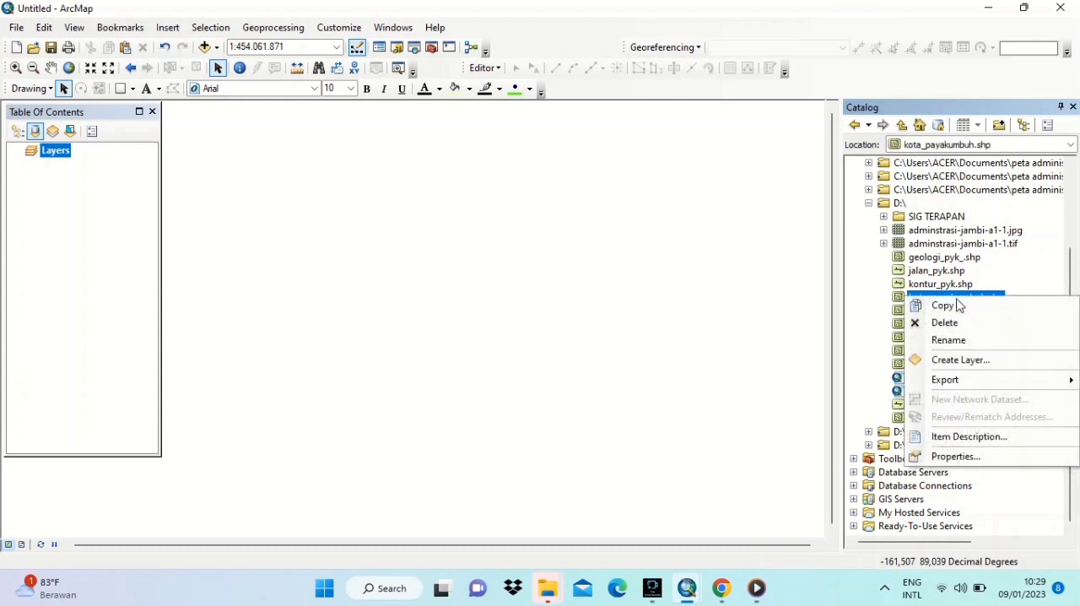
left_click(962, 456)
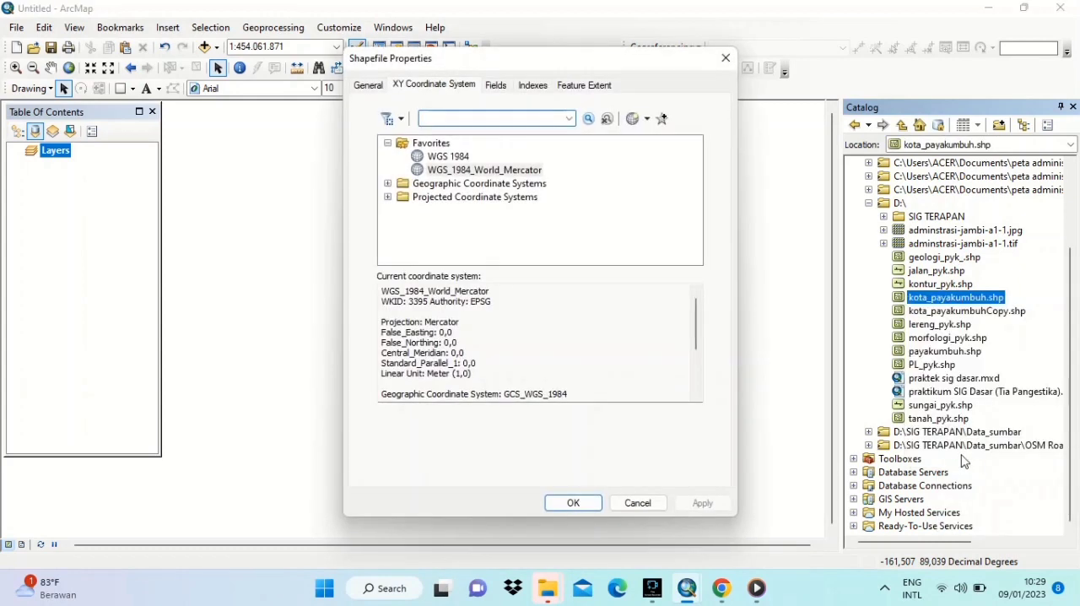
left_click(516, 171)
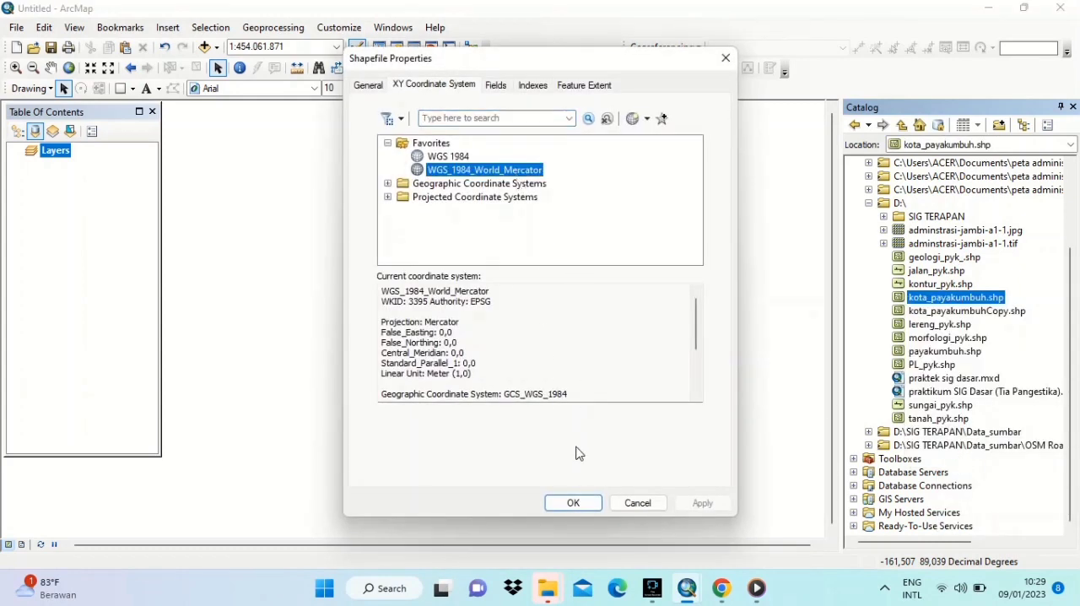
left_click(574, 502)
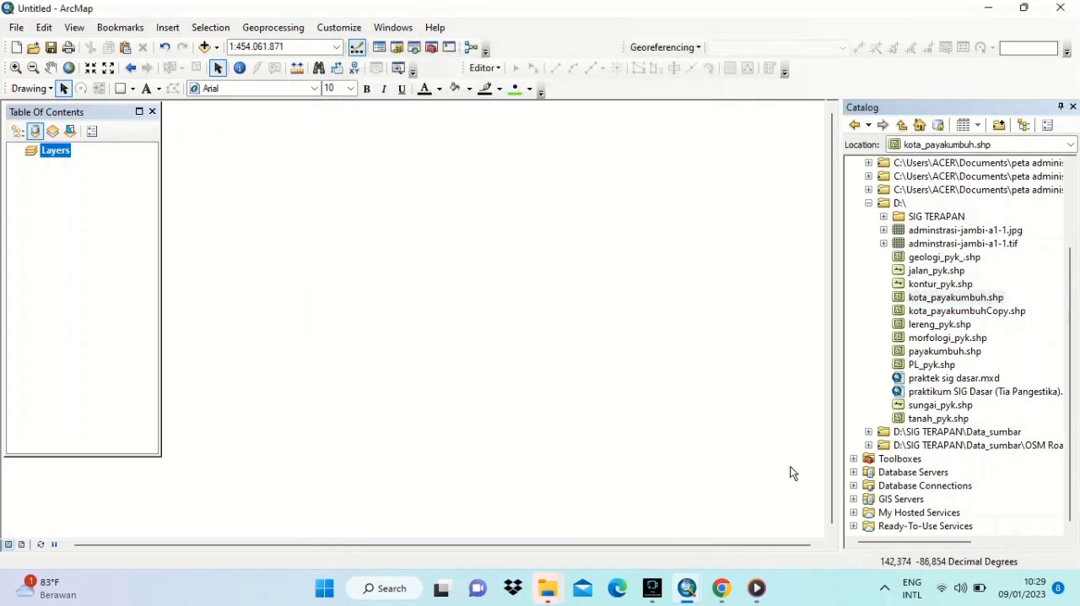
left_click_drag(931, 307, 56, 203)
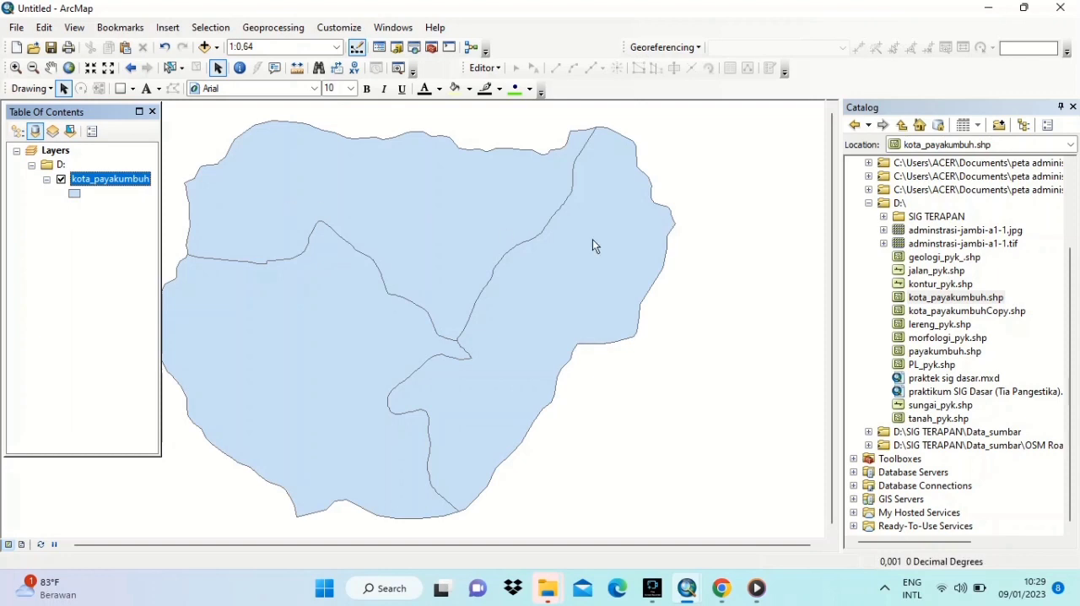
- Assign WGS_1984_World_Mercator to geologi_pyk_.shp and add it to the map below kota_payakumbuh
right_click(941, 262)
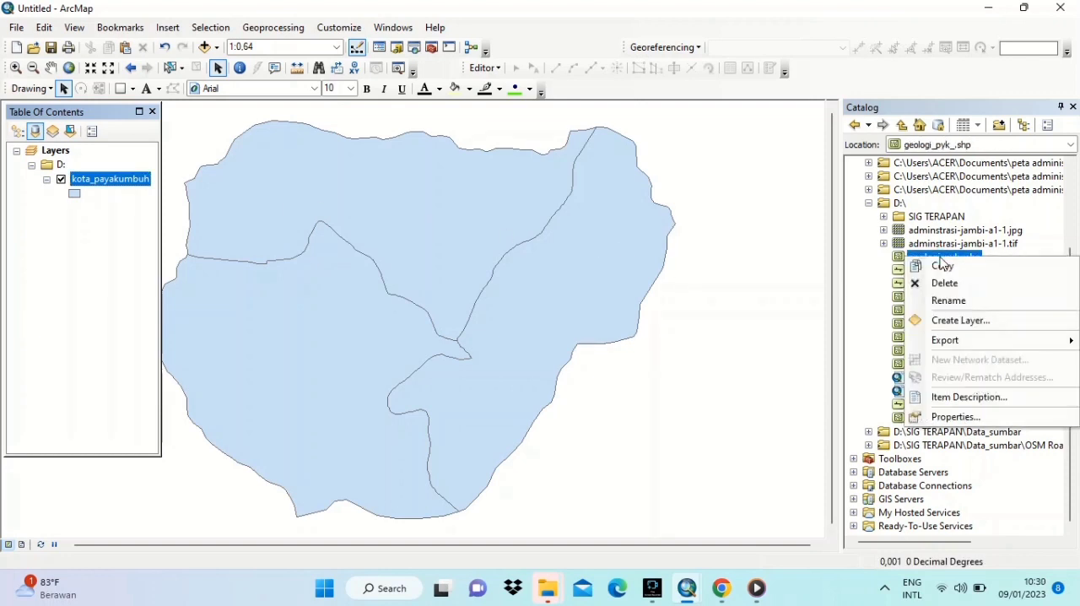
left_click(967, 415)
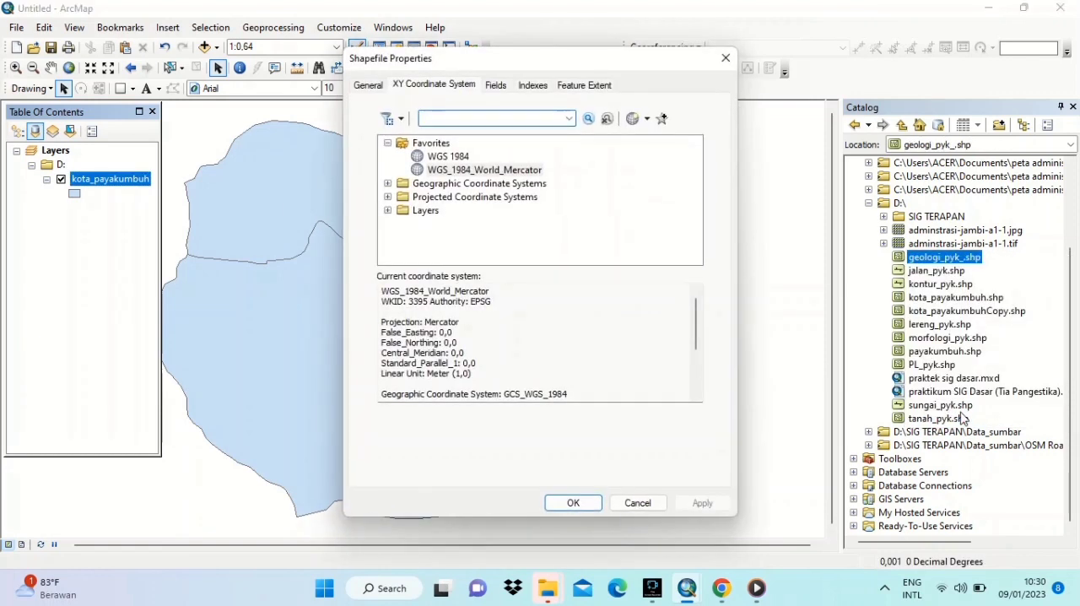
left_click(520, 173)
left_click(568, 502)
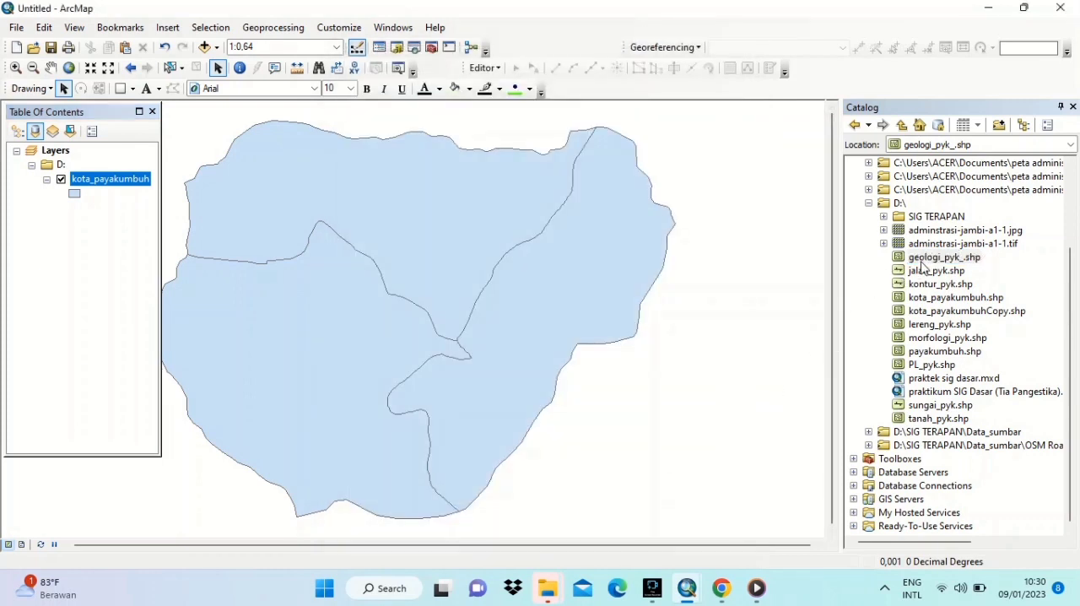
left_click_drag(917, 264, 154, 209)
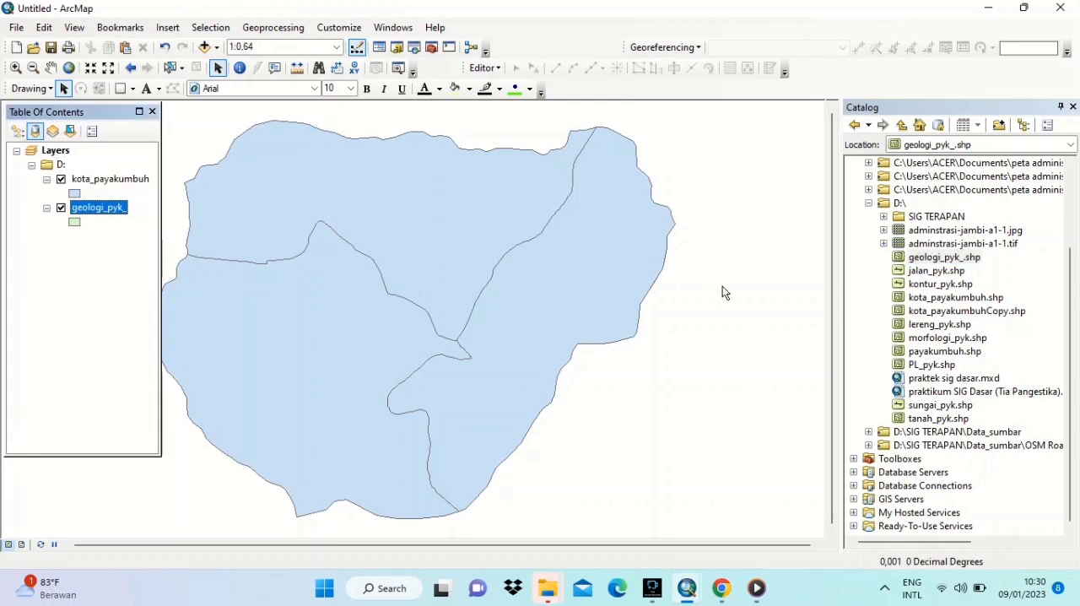
- Assign WGS_1984_World_Mercator to lereng_pyk.shp and add it to the map below geologi_pyk_
right_click(938, 327)
left_click(957, 488)
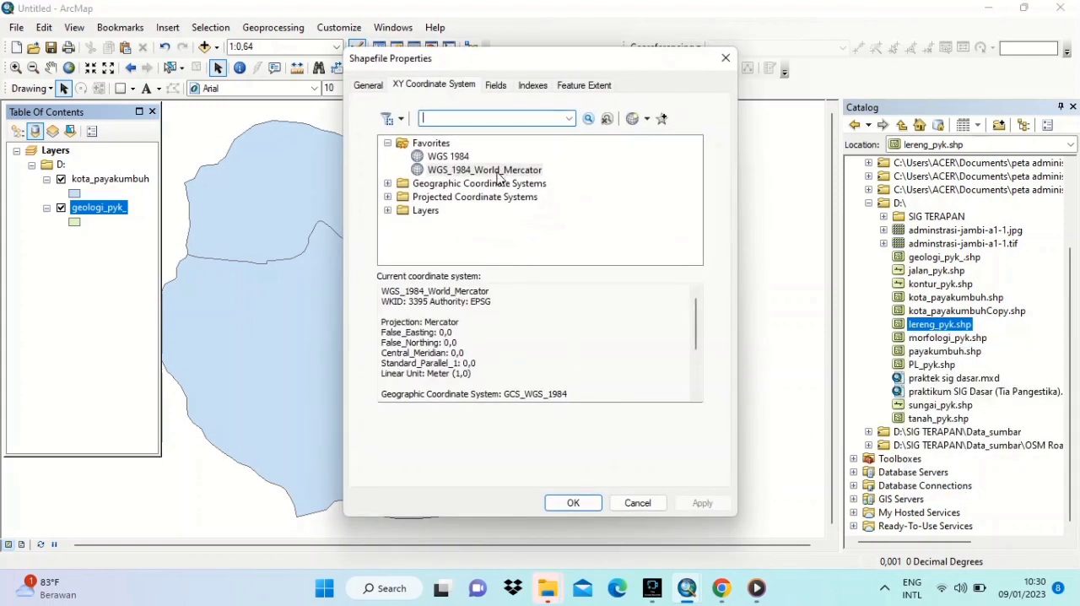
left_click(498, 169)
left_click(574, 501)
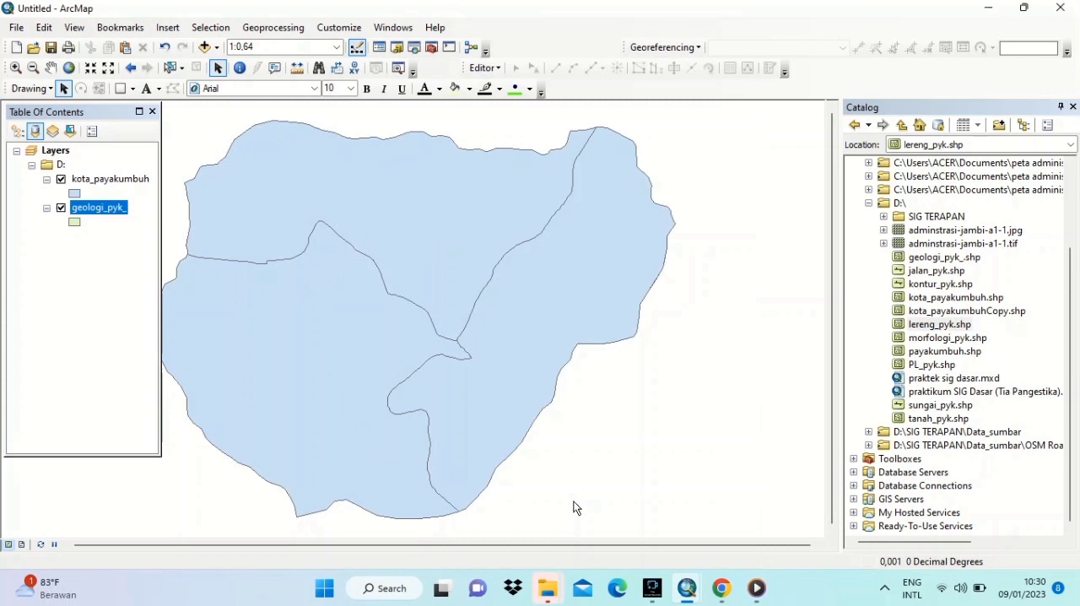
left_click_drag(940, 327, 122, 291)
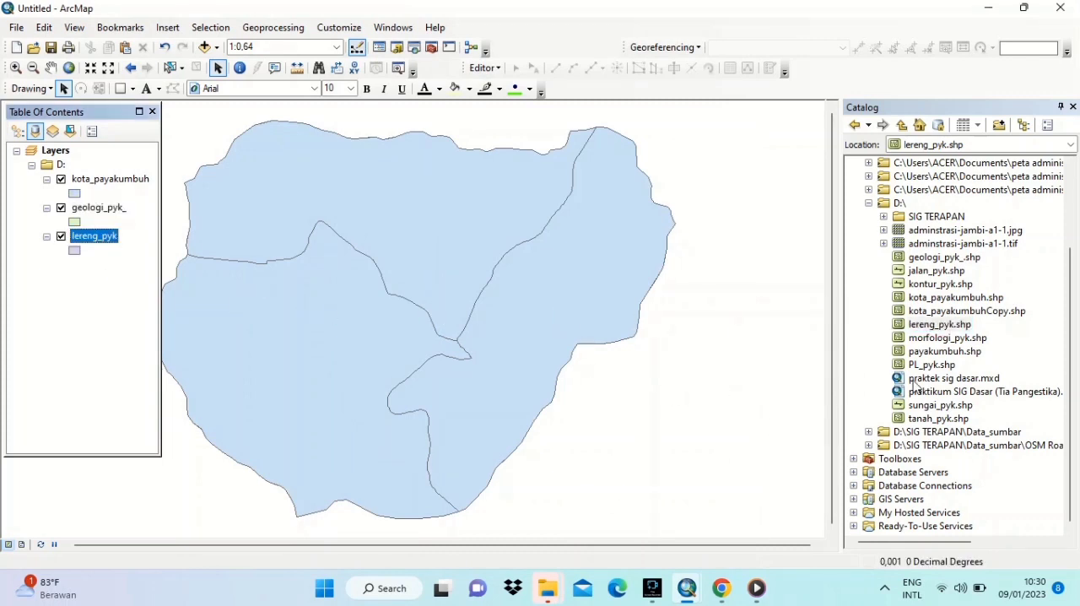
- Assign WGS_1984_World_Mercator to tanah_pyk.shp and add it to the map below lereng_pyk
left_click(943, 419)
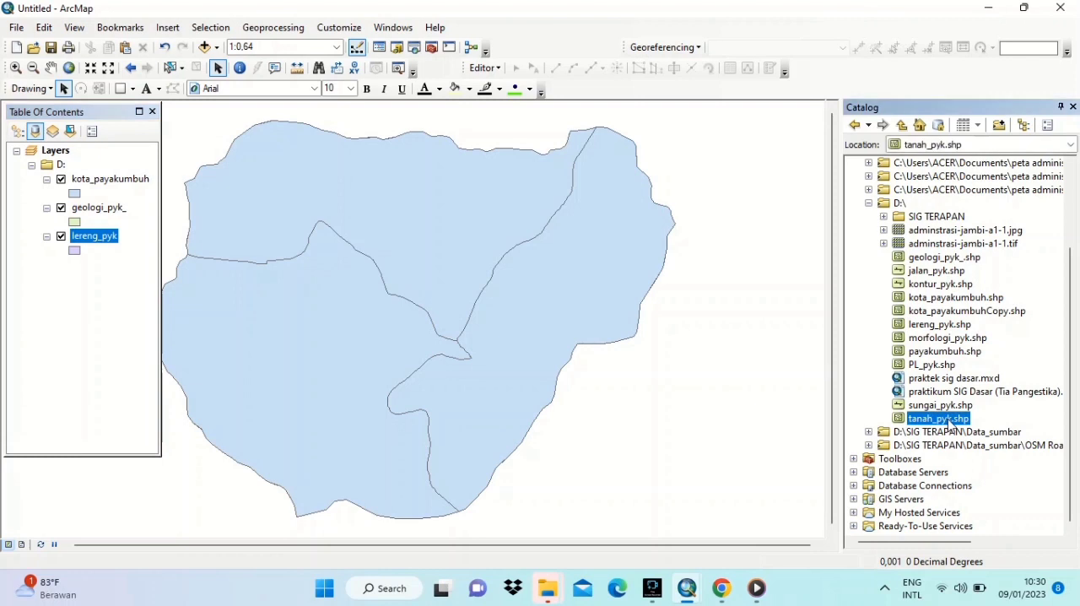
right_click(943, 418)
left_click(953, 408)
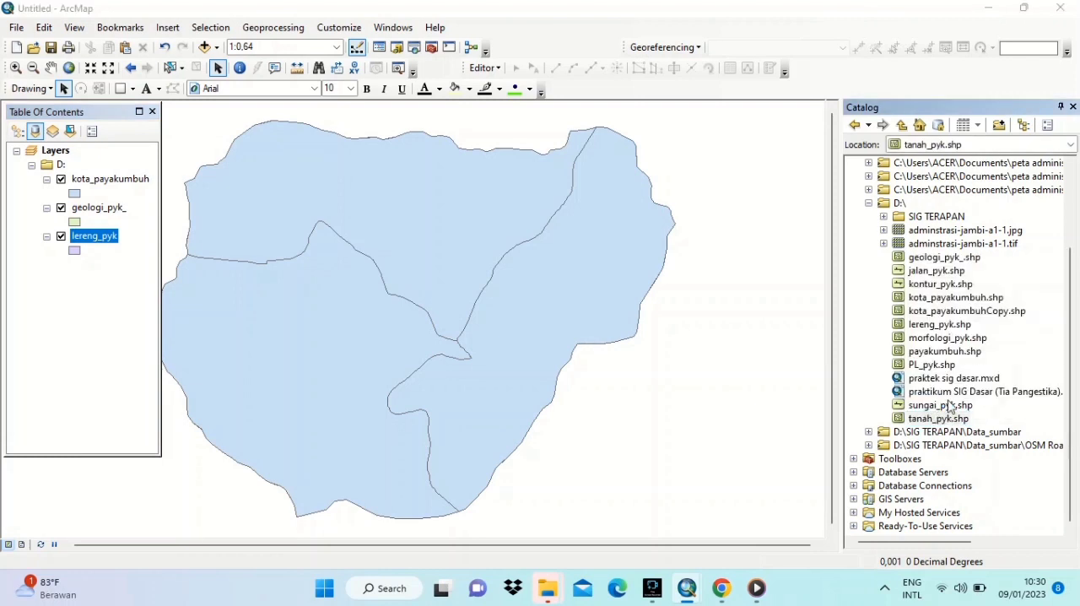
left_click(523, 169)
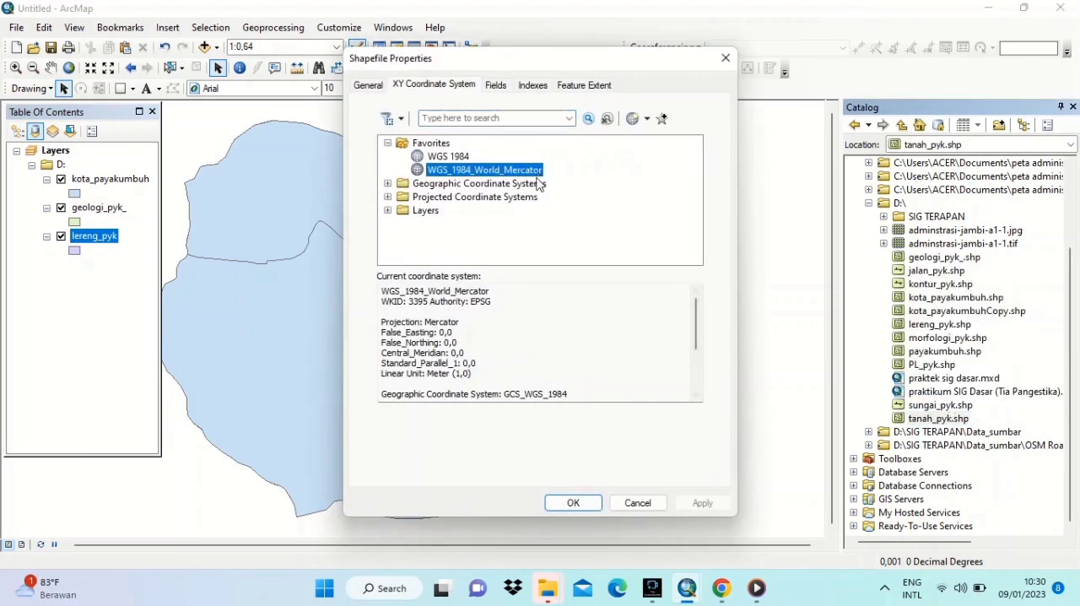
left_click(574, 503)
left_click_drag(915, 424, 104, 289)
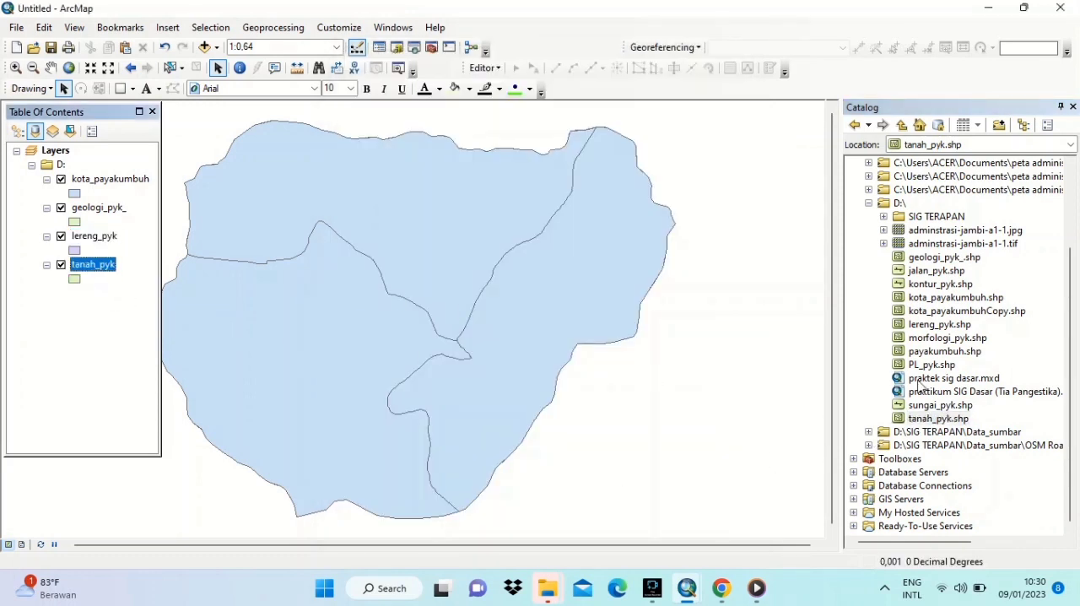
- Assign WGS_1984_World_Mercator to PL_pyk.shp and add it to the map below tanah_pyk
left_click(935, 364)
right_click(935, 364)
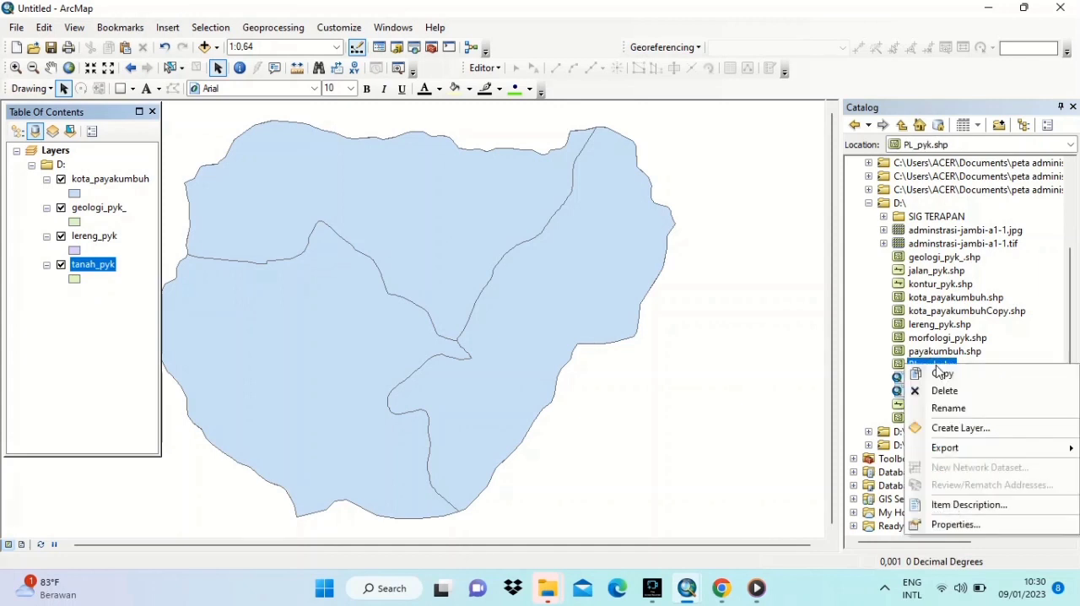
left_click(957, 524)
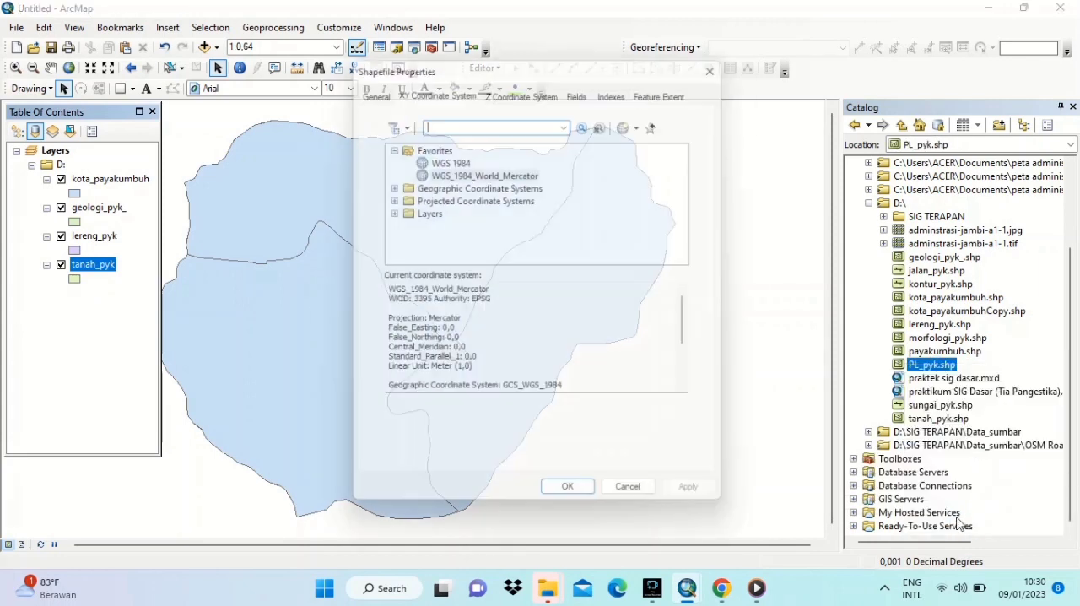
left_click(485, 171)
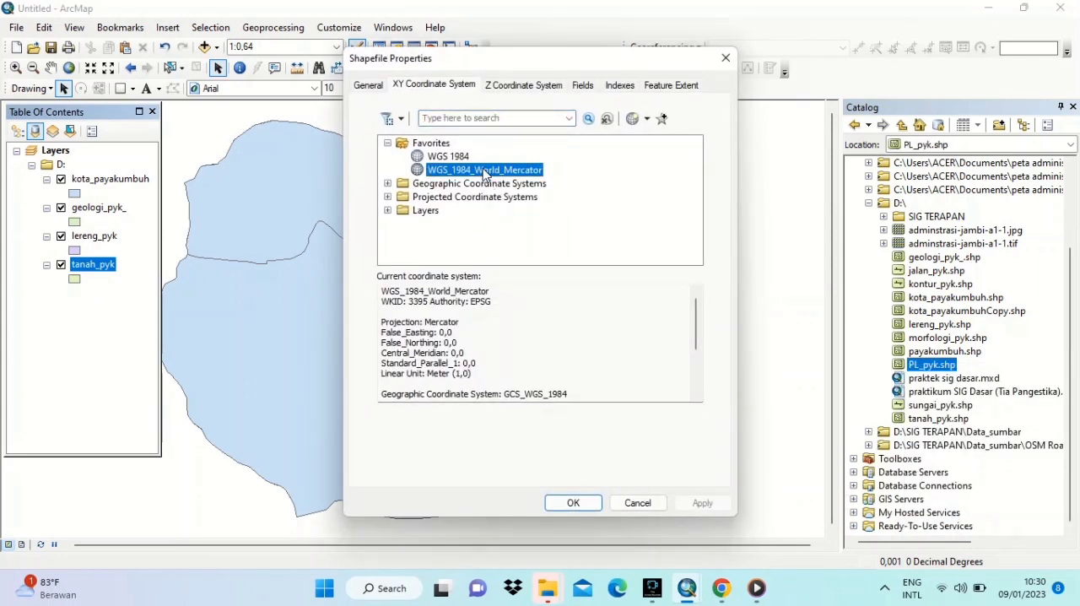
left_click(571, 504)
left_click_drag(931, 364, 121, 301)
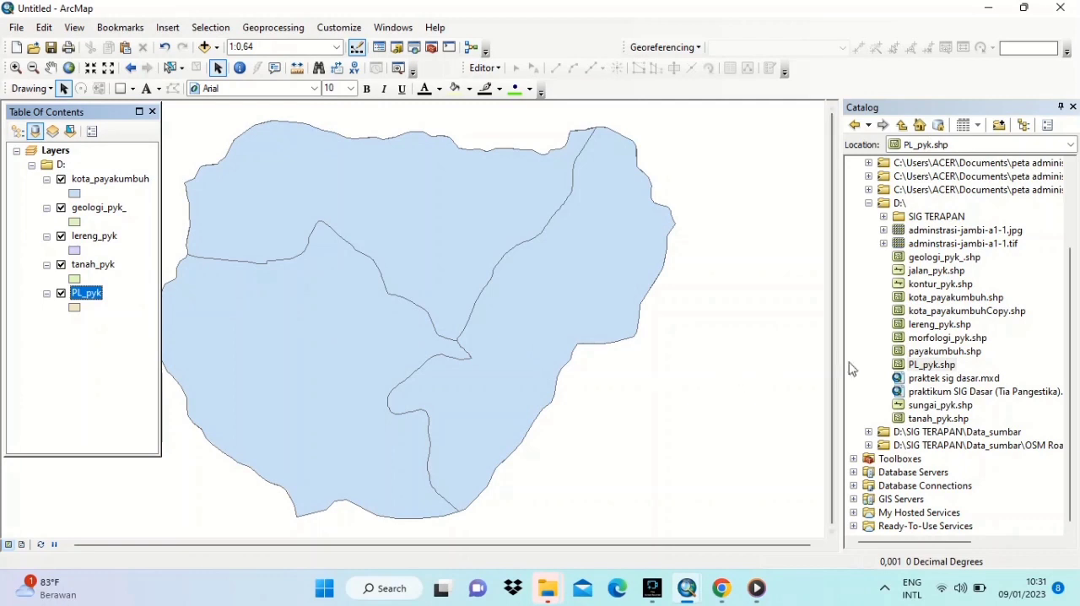
- Assign WGS_1984_World_Mercator to morfologi_pyk.shp and add it to the map below PL_pyk
right_click(945, 339)
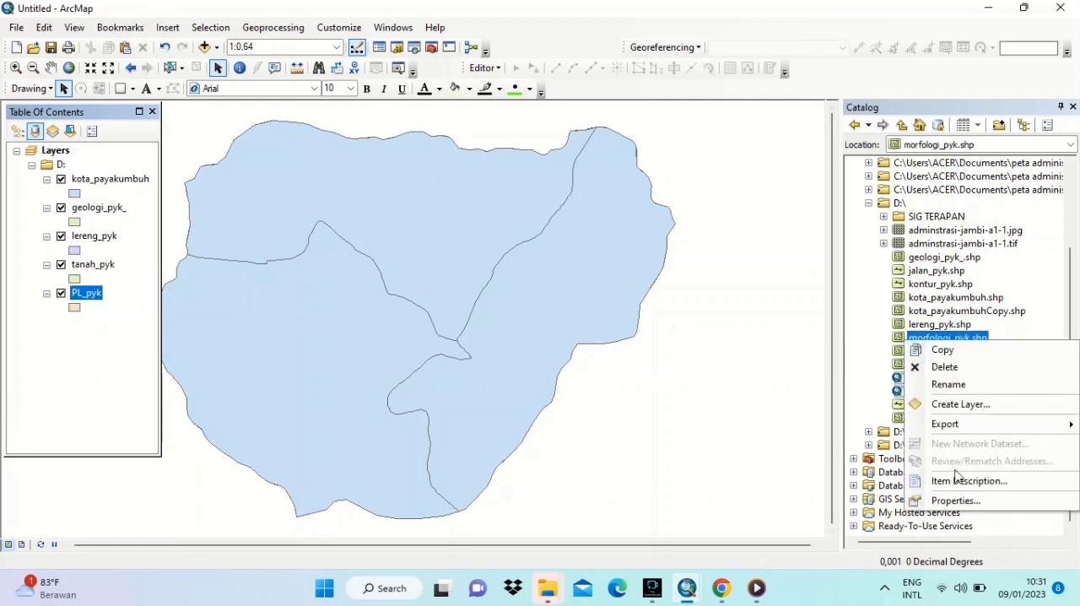
left_click(955, 500)
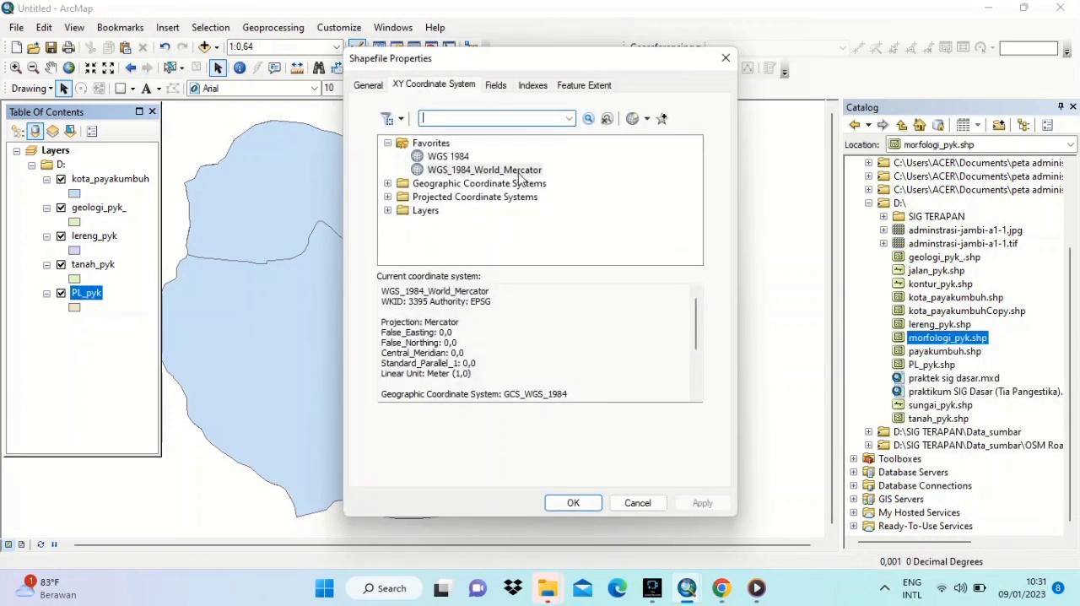
left_click(521, 173)
left_click(572, 502)
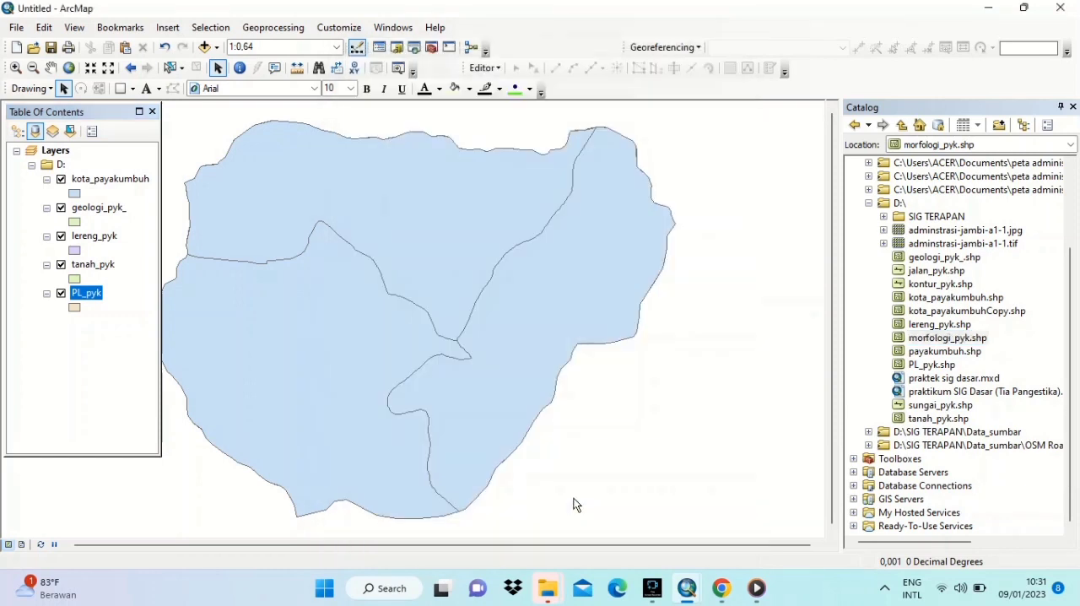
left_click_drag(947, 339, 114, 353)
- Open the attribute table of the tanah_pyk layer
left_click(105, 268)
right_click(105, 267)
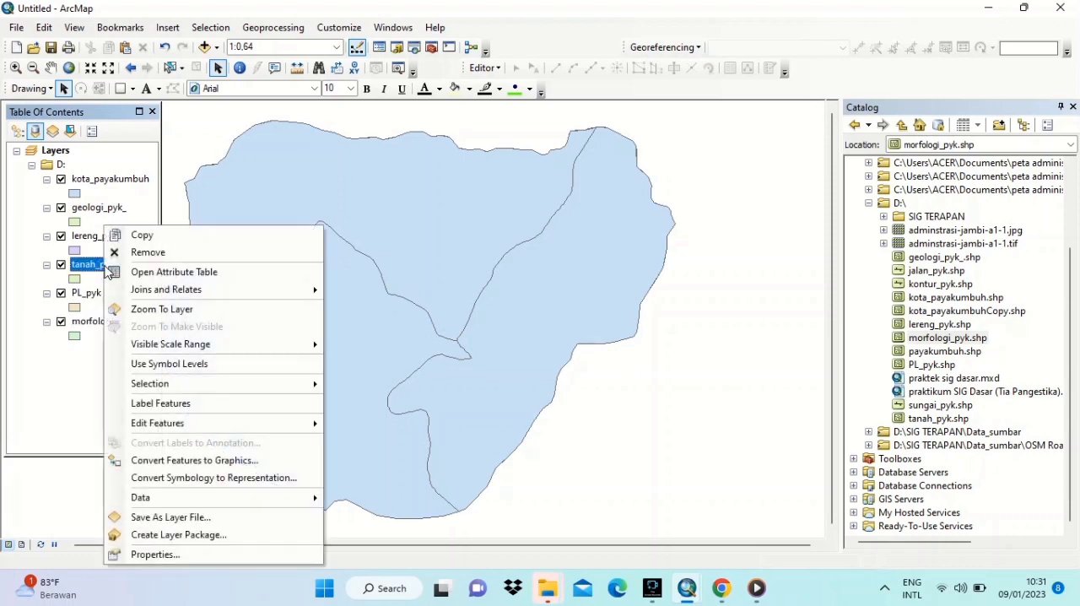
left_click(146, 272)
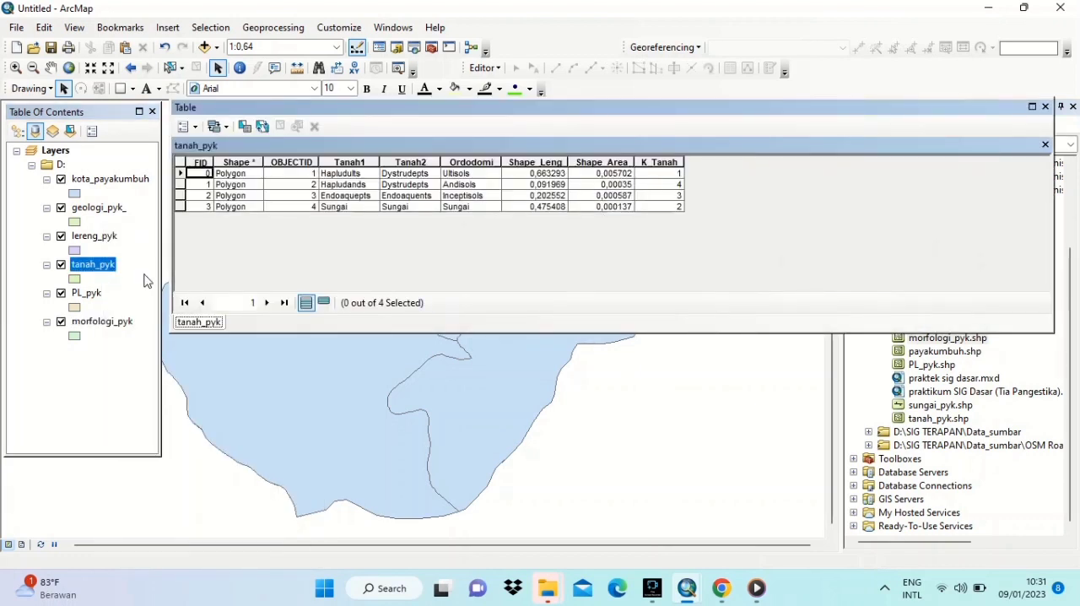
left_click(195, 128)
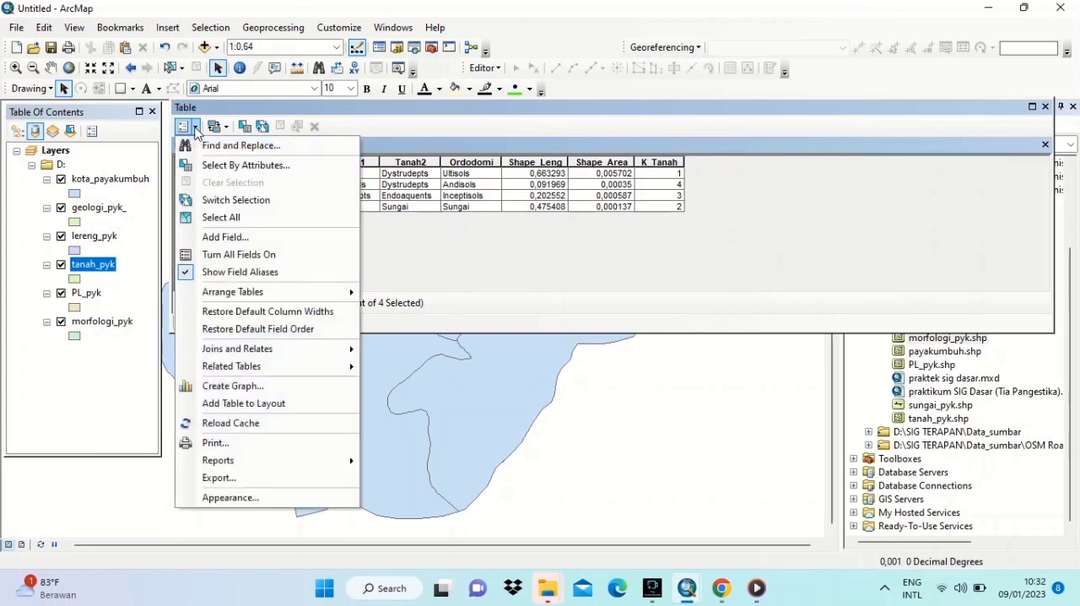
left_click(223, 237)
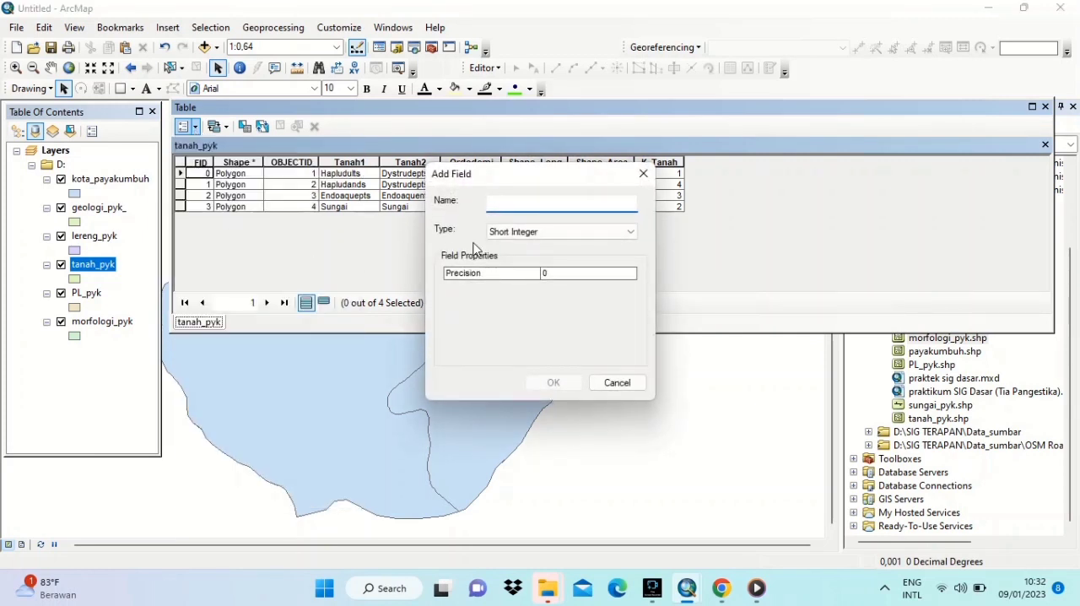
left_click(632, 232)
left_click(568, 286)
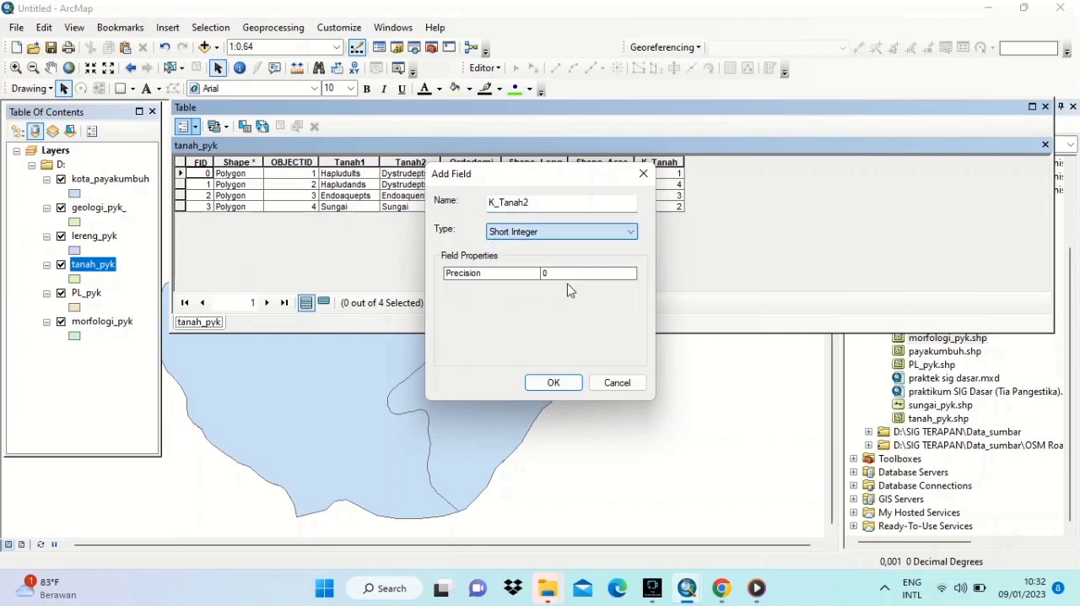
left_click(625, 236)
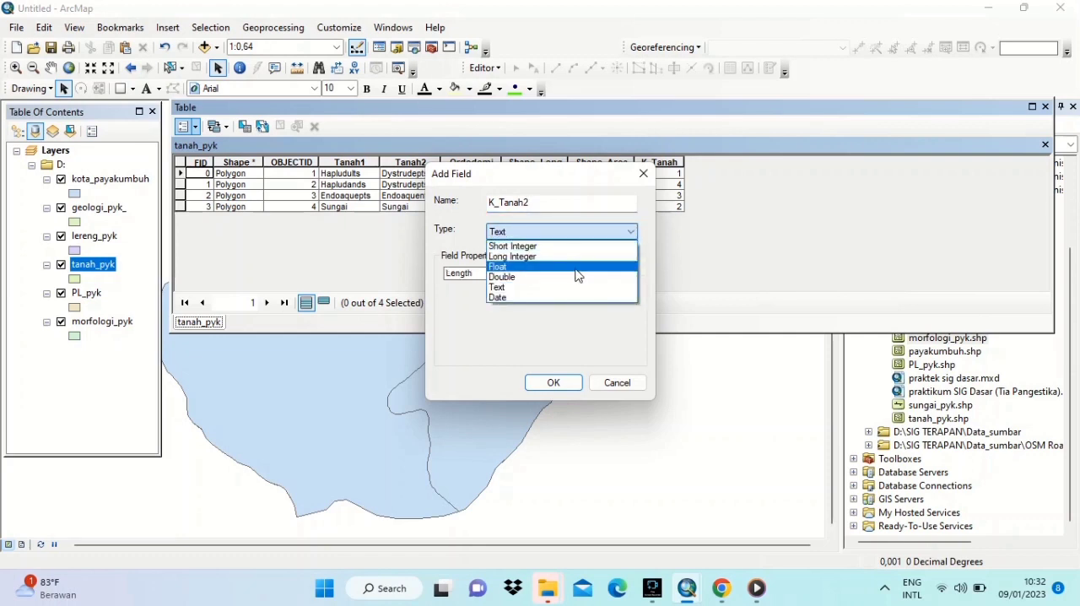
left_click(643, 179)
left_click(621, 382)
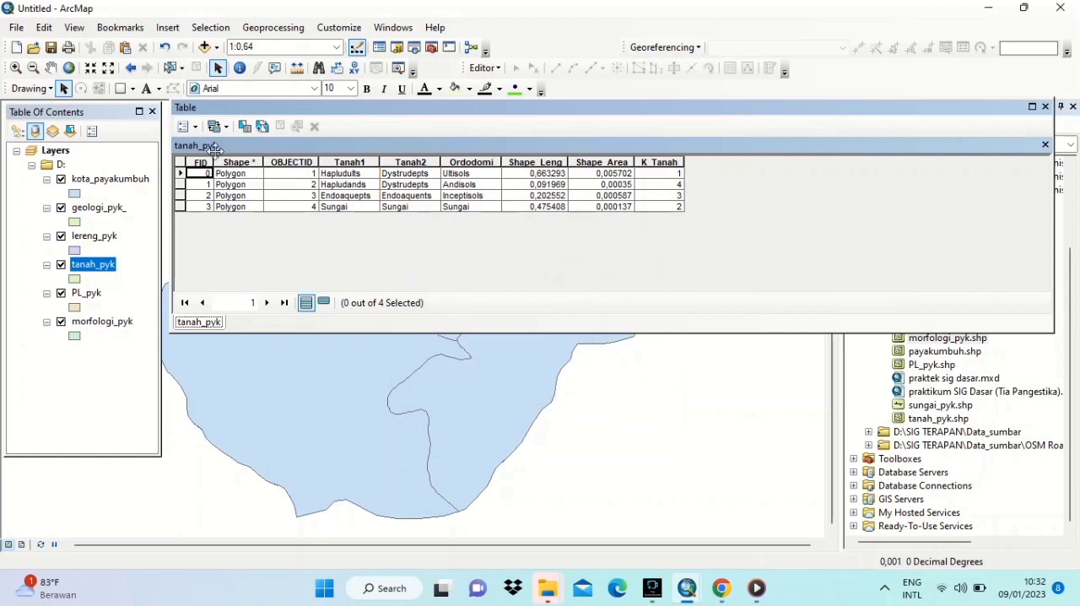
- Add a Double field named K_Tanah to the tanah_pyk table, accepting the automatic rename to K_Tanah_1
left_click(196, 128)
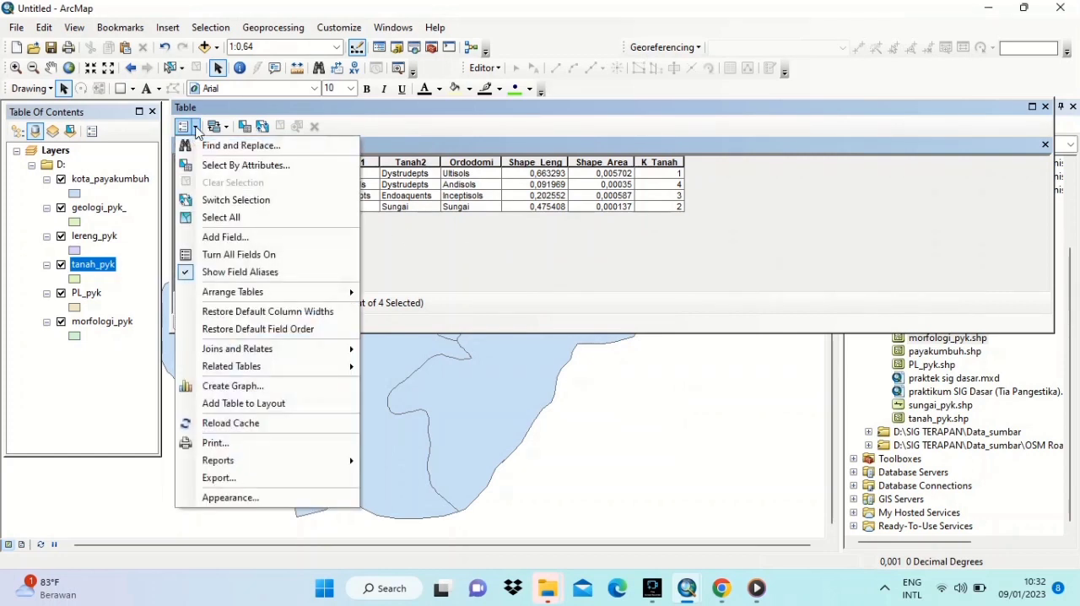
left_click(240, 235)
type("K")
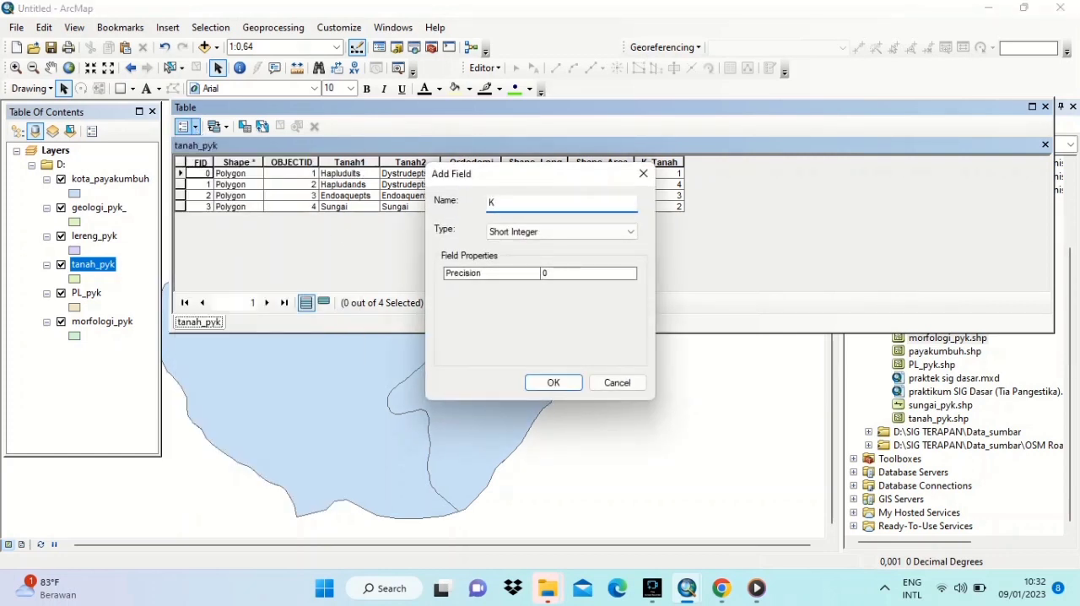
key("BackSpace")
left_click(631, 231)
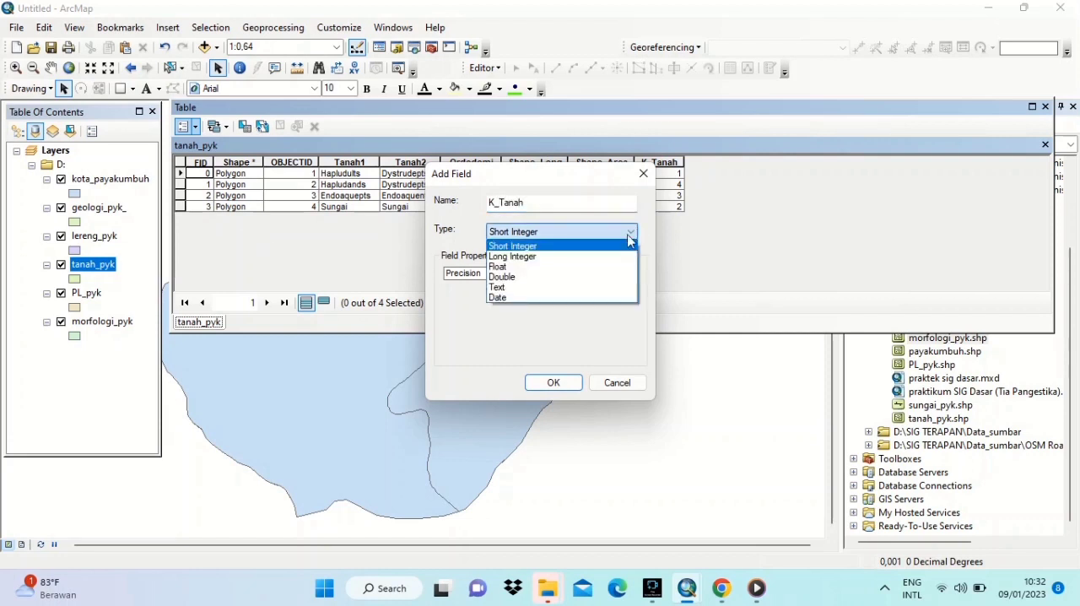
left_click(562, 282)
left_click(554, 382)
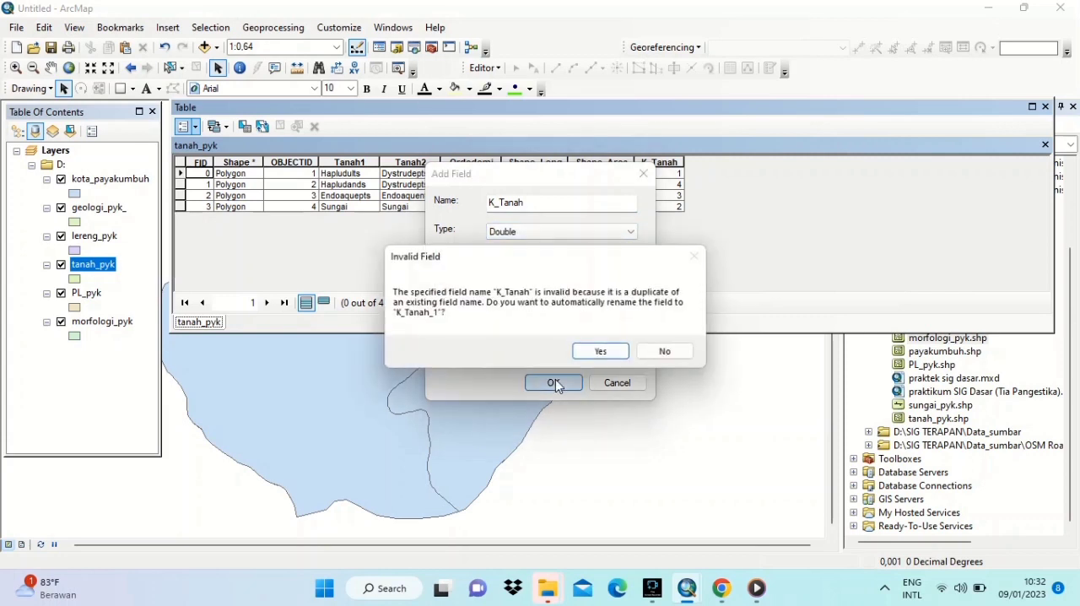
left_click(604, 355)
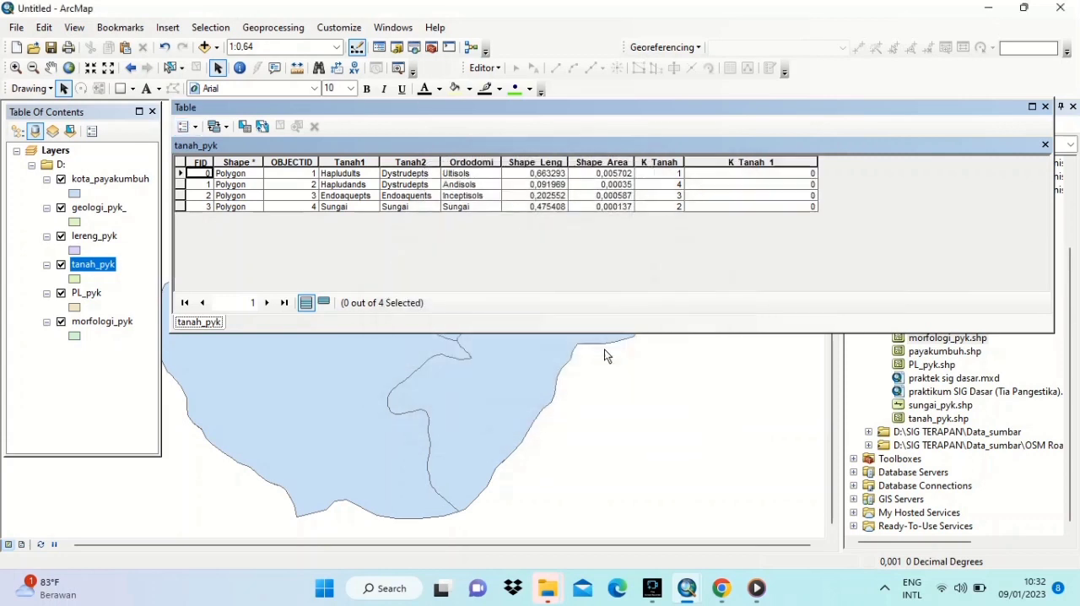
- Start an edit session and fill the K_Tanah_1 column of tanah_pyk with 1, 4, 3 and 2 for FID 0 to 3
left_click(488, 68)
left_click(516, 85)
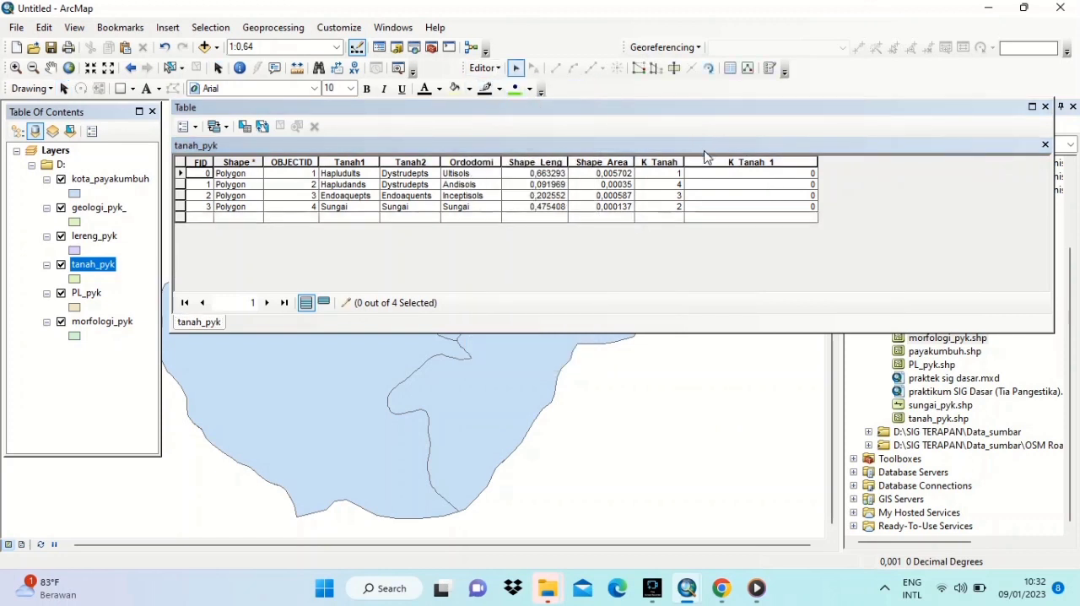
left_click(722, 174)
key("BackSpace")
type("1")
key("Return")
type("4")
key("Return")
type("3")
key("Return")
type("2")
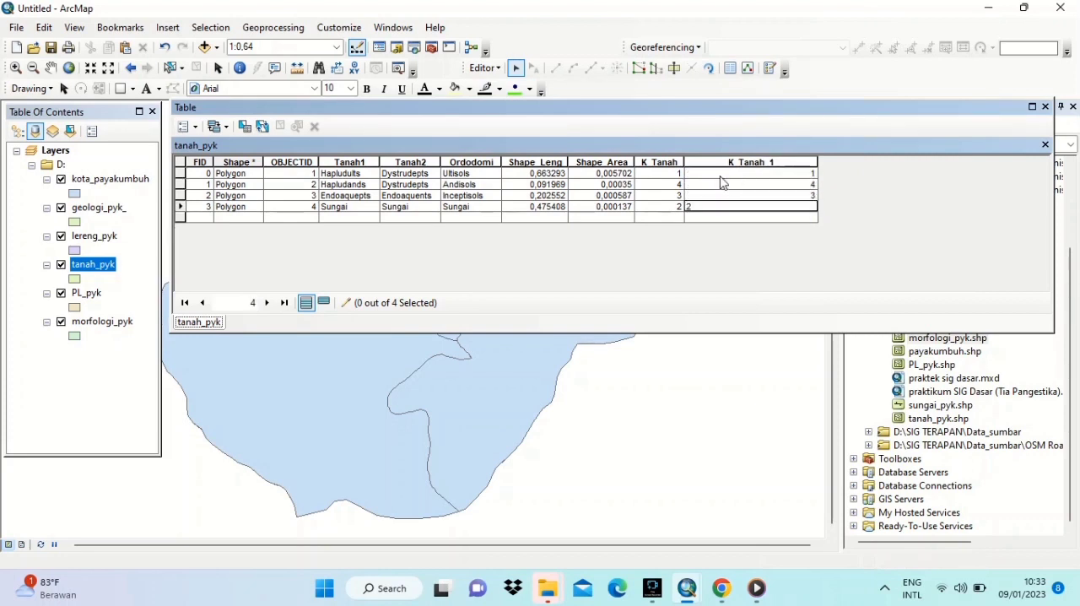
- Stop editing tanah_pyk and save the edits
left_click(496, 69)
left_click(498, 71)
left_click(498, 72)
left_click(498, 70)
left_click(499, 70)
left_click(503, 104)
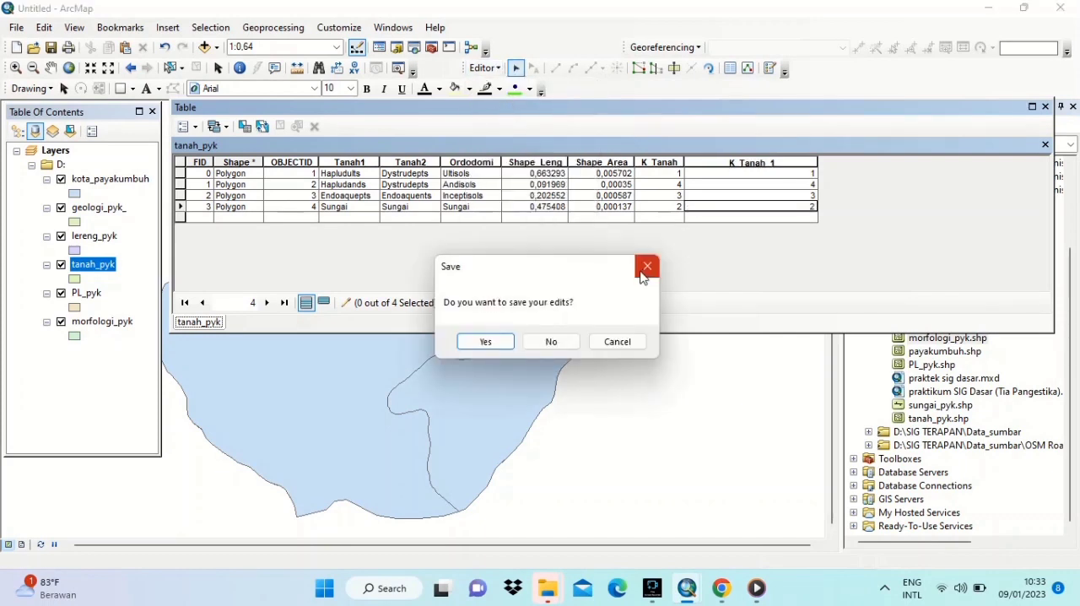
left_click(489, 342)
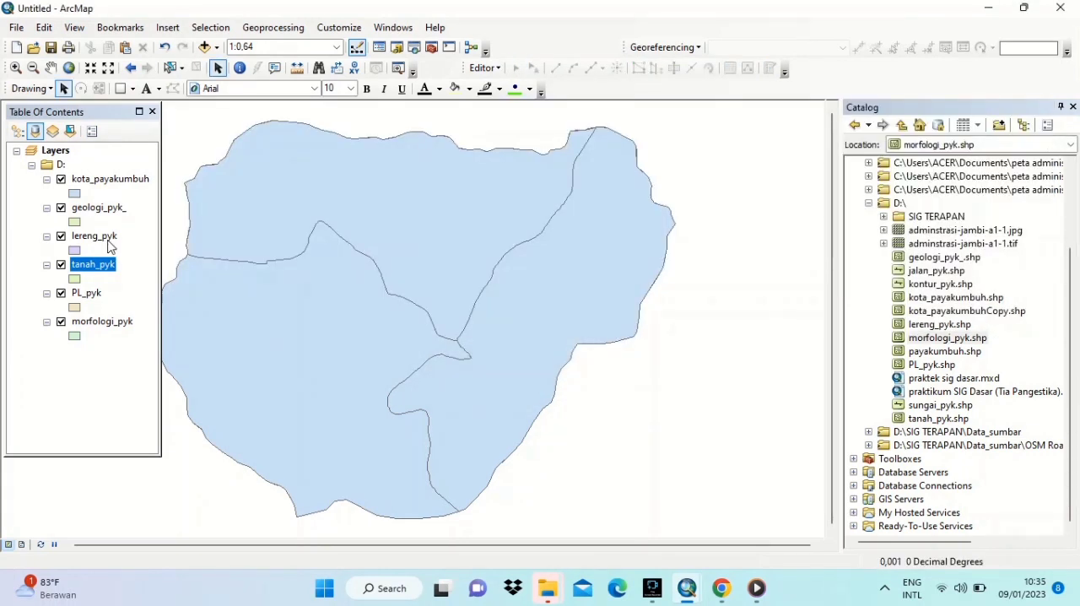
- Open the lereng_pyk attribute table and add a Double field named K_Lereng2
right_click(108, 236)
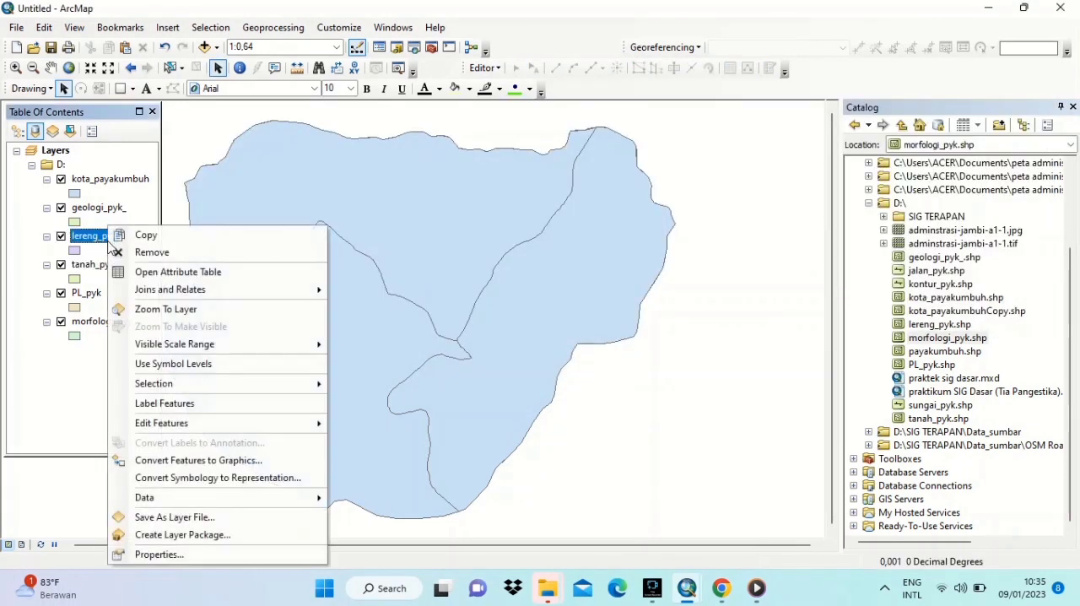
left_click(138, 273)
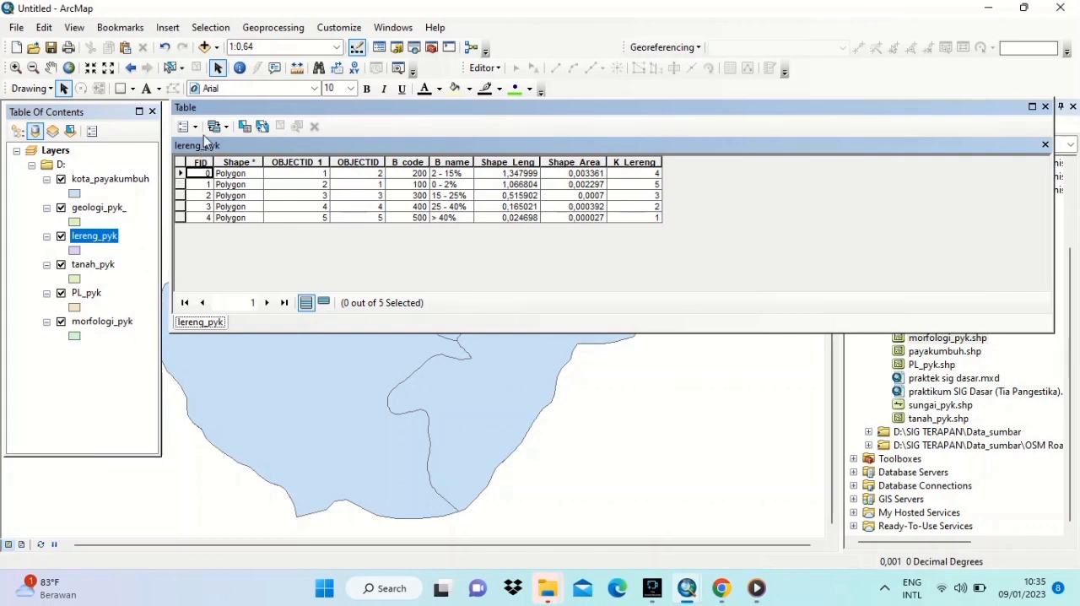
left_click(193, 127)
left_click(226, 236)
type("K_Lereng2")
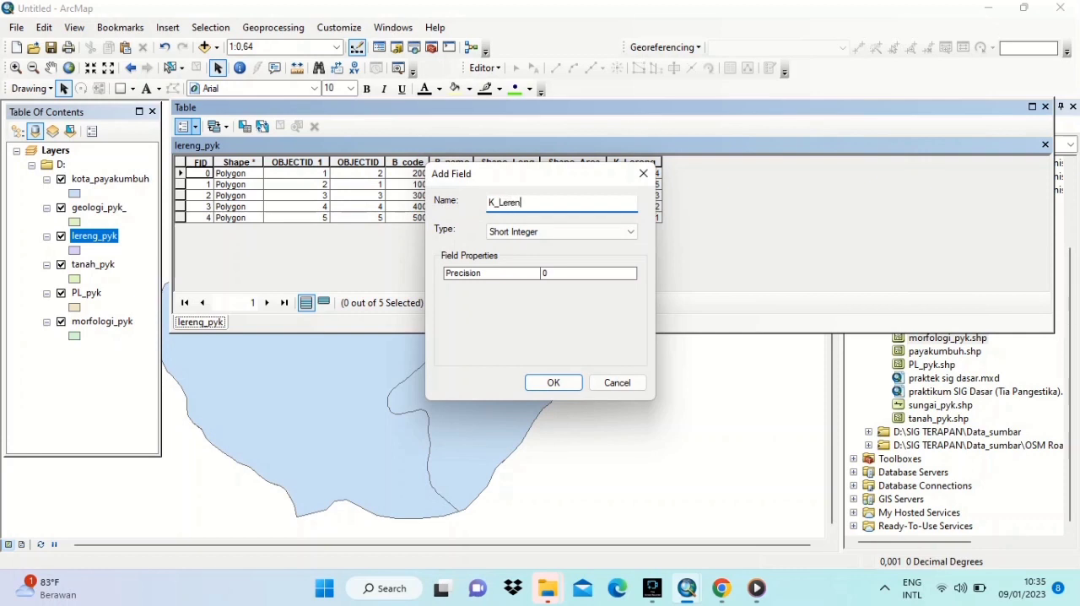
left_click(631, 232)
left_click(579, 276)
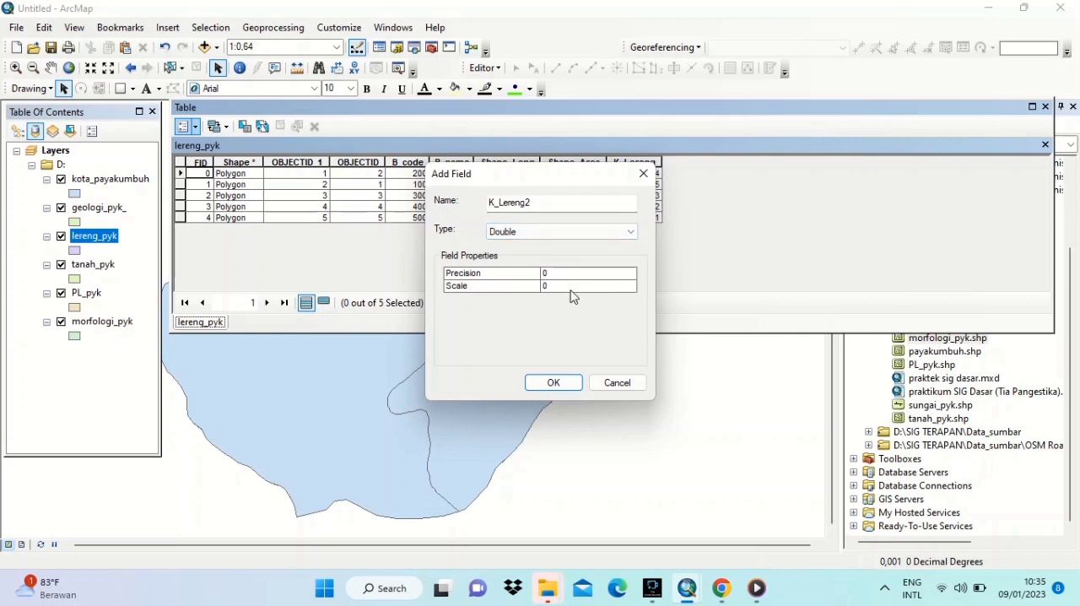
left_click(554, 383)
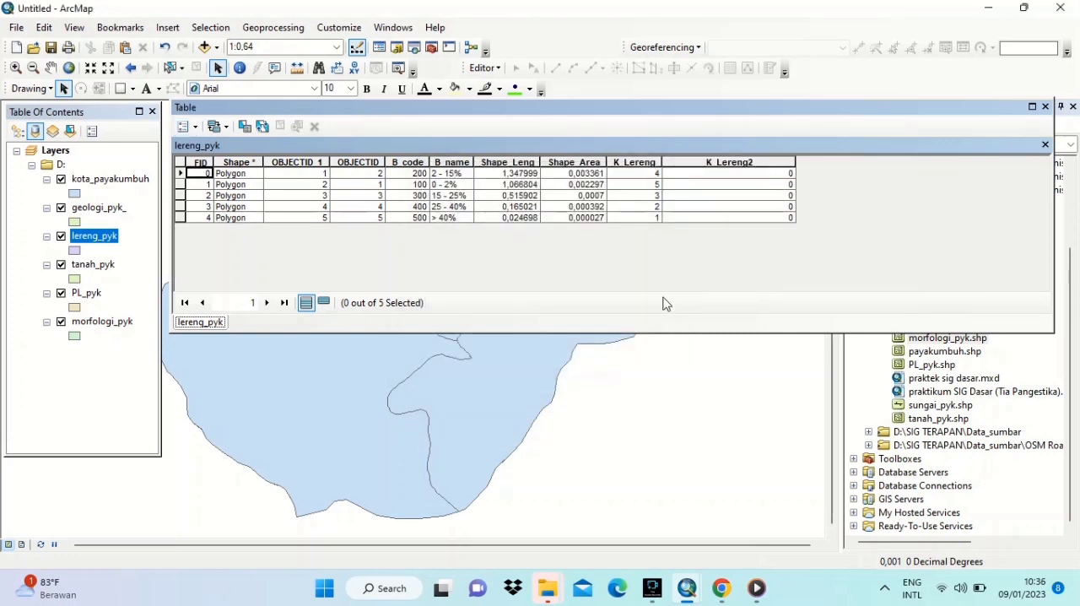
- Start an edit session and fill the K_Lereng2 column of lereng_pyk with 4, 5, 3, 2 and 1 for FID 0 to 4
left_click(785, 176)
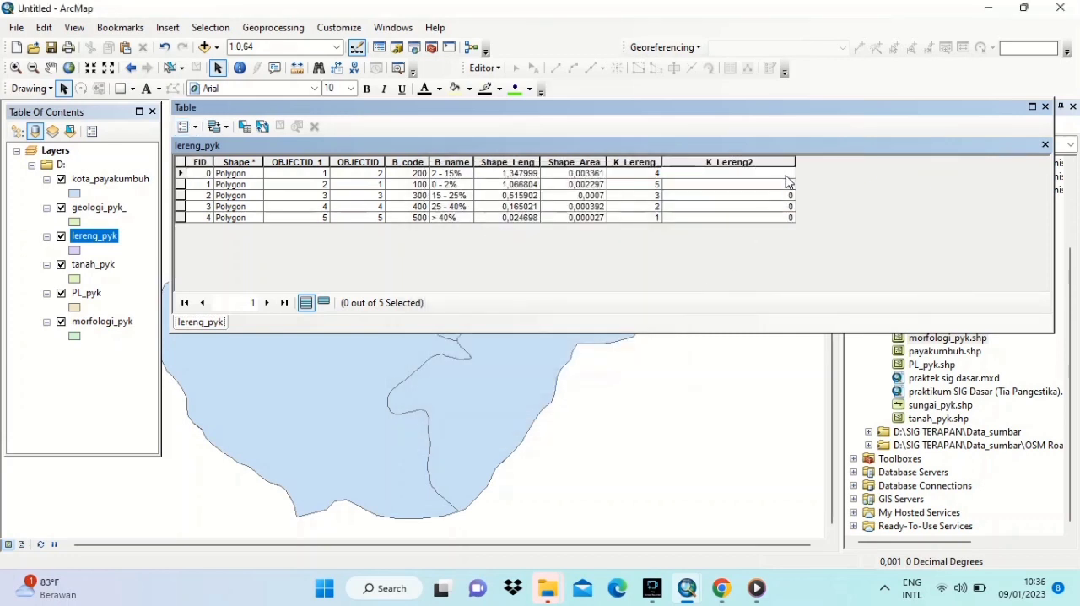
left_click(485, 68)
left_click(506, 88)
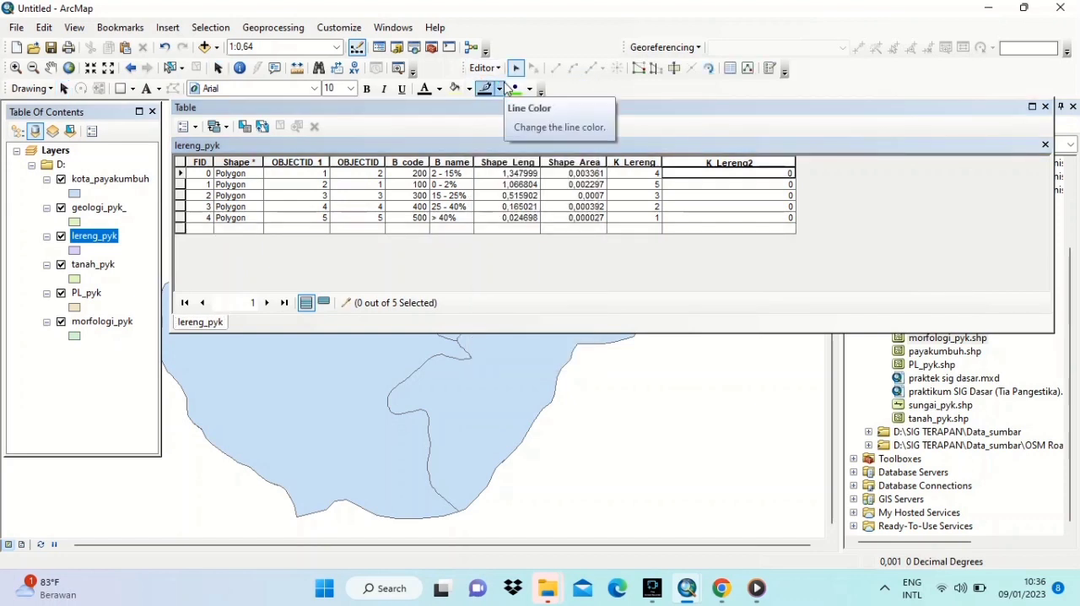
left_click(708, 174)
type("4")
key("Return")
type("5")
key("Return")
type("3")
key("Return")
type("2")
key("Return")
type("1")
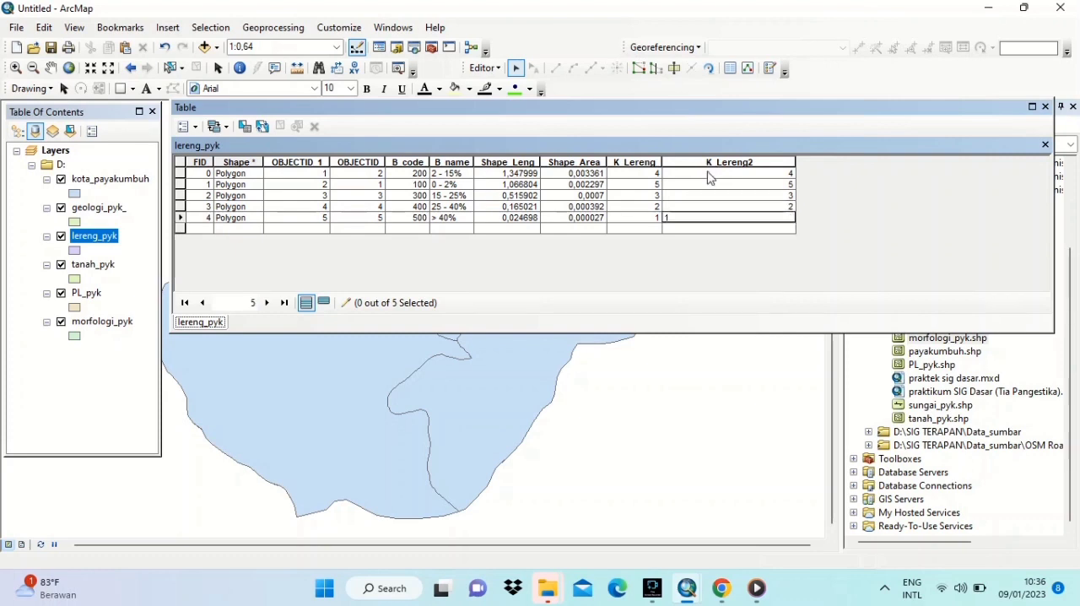
- Stop editing lereng_pyk, save the edits and close its attribute table
key("Return")
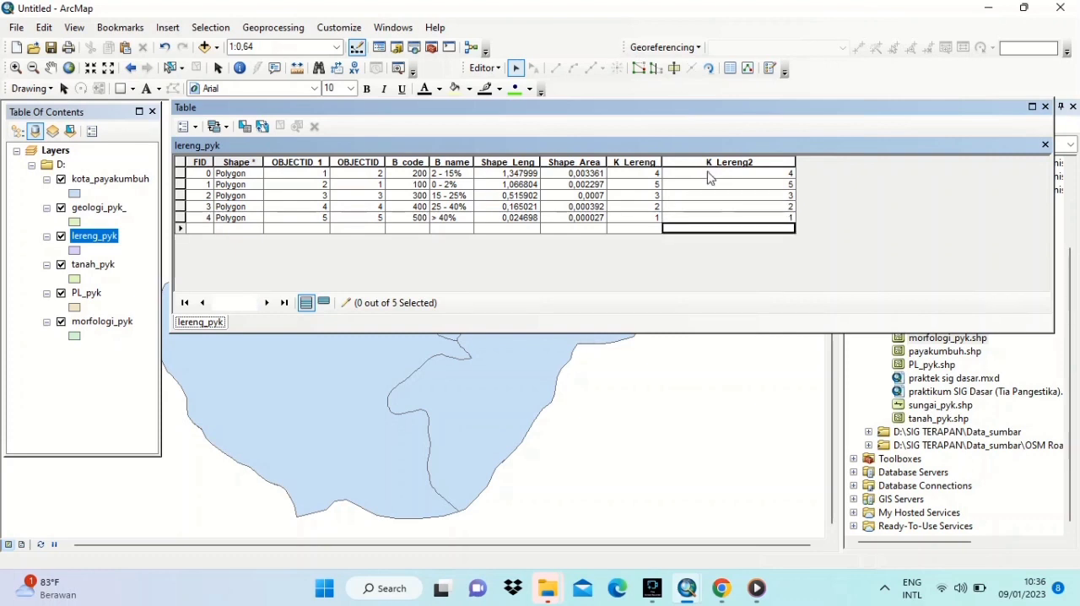
left_click(485, 67)
left_click(514, 105)
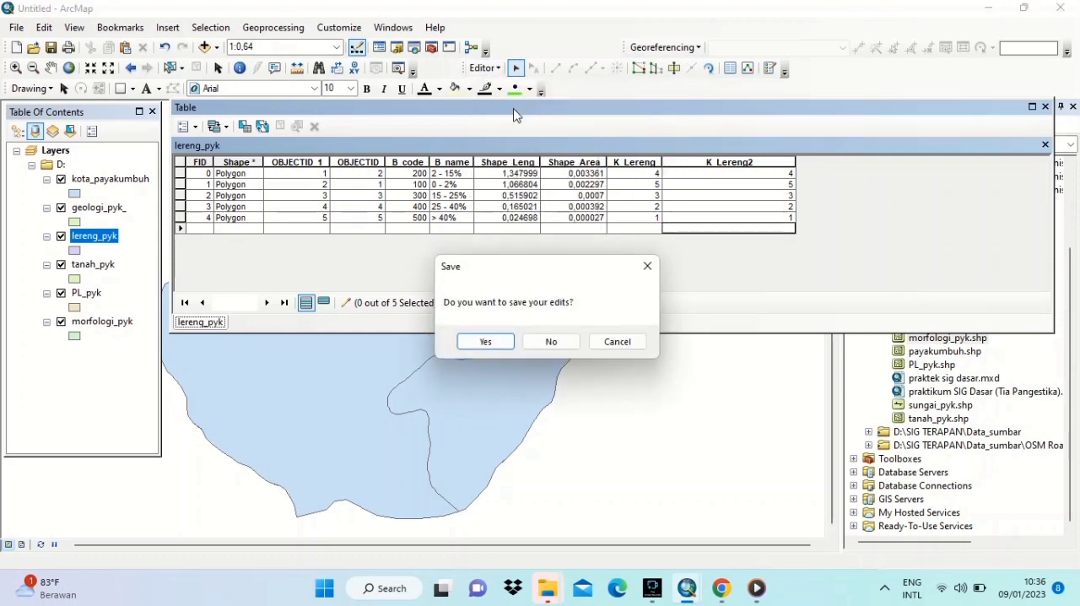
left_click(485, 340)
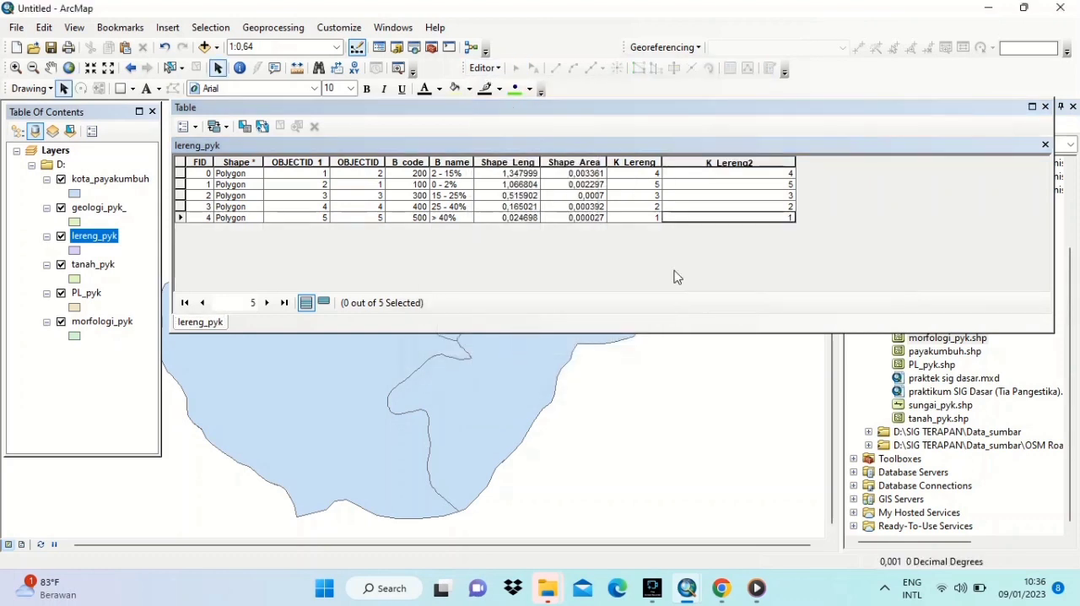
left_click(1045, 145)
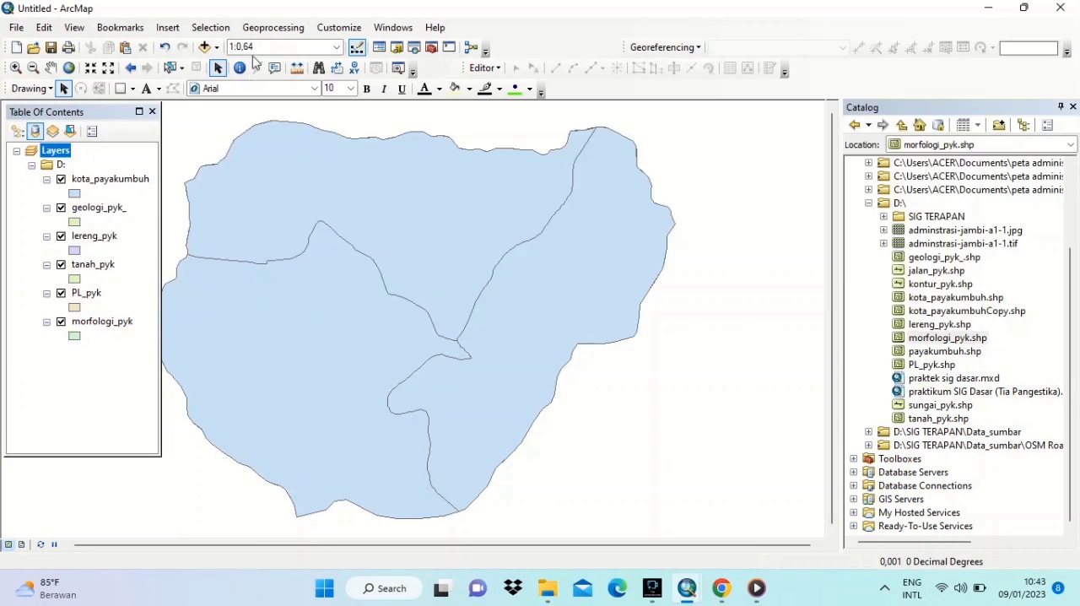
- Run Intersect with tanah_pyk and lereng_pyk as the input features, joining all attributes
left_click(271, 27)
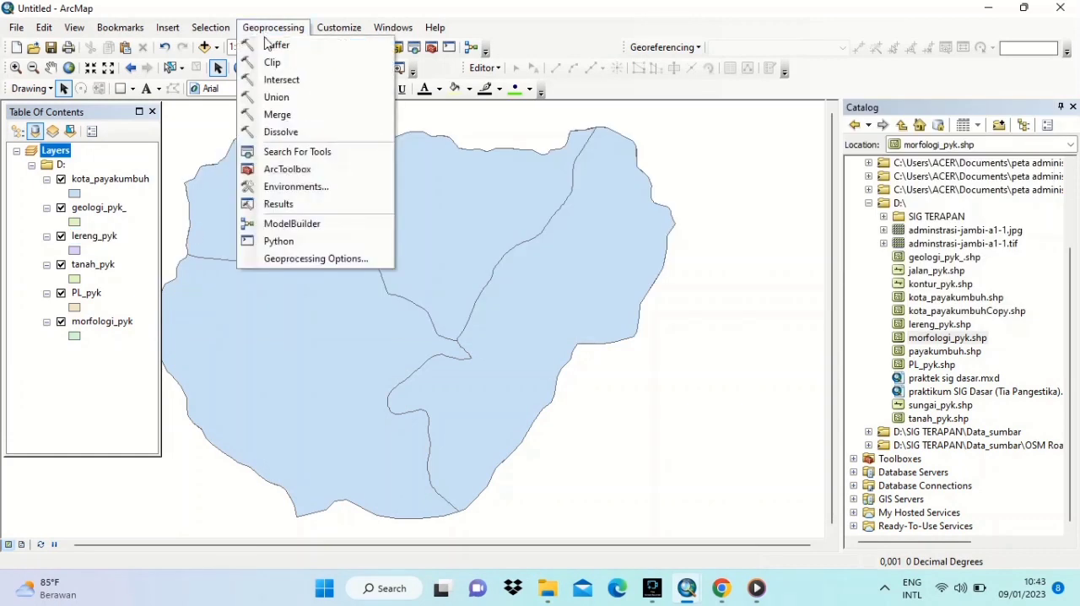
left_click(278, 82)
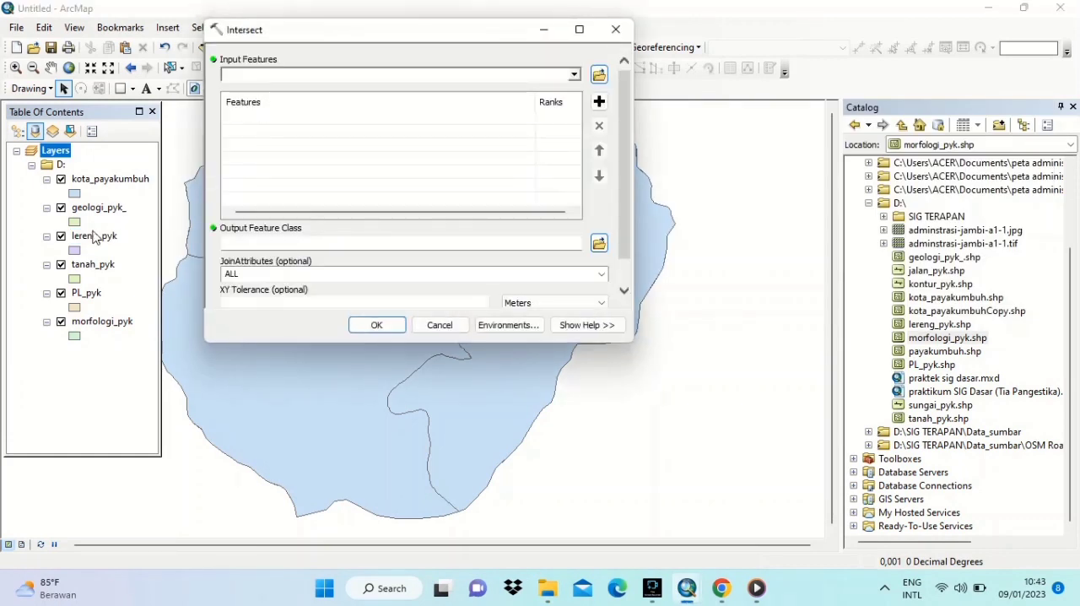
left_click_drag(86, 265, 211, 220)
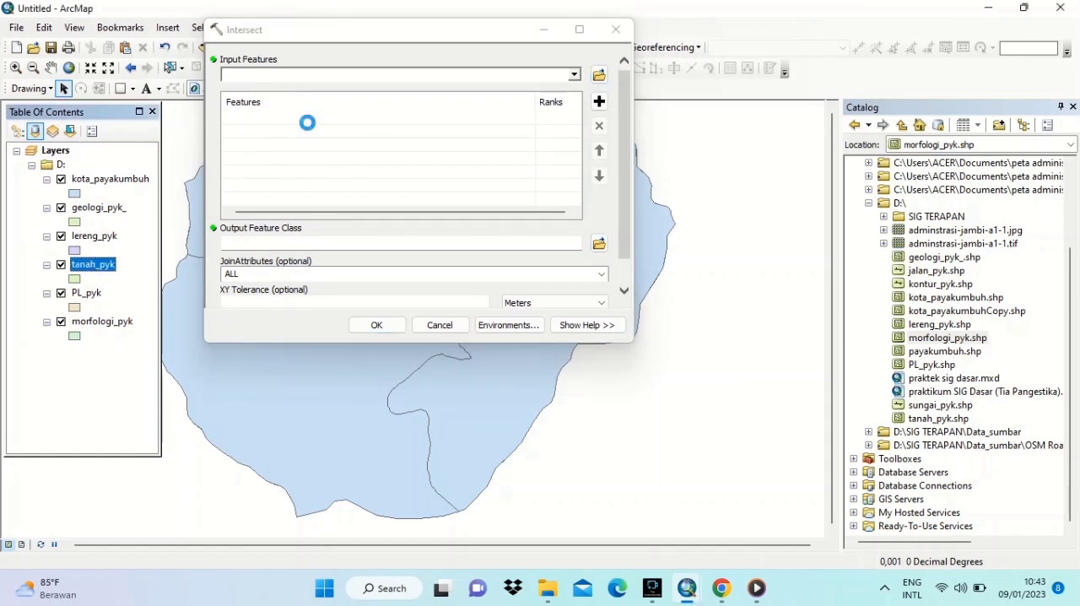
left_click_drag(112, 243, 281, 163)
left_click(386, 328)
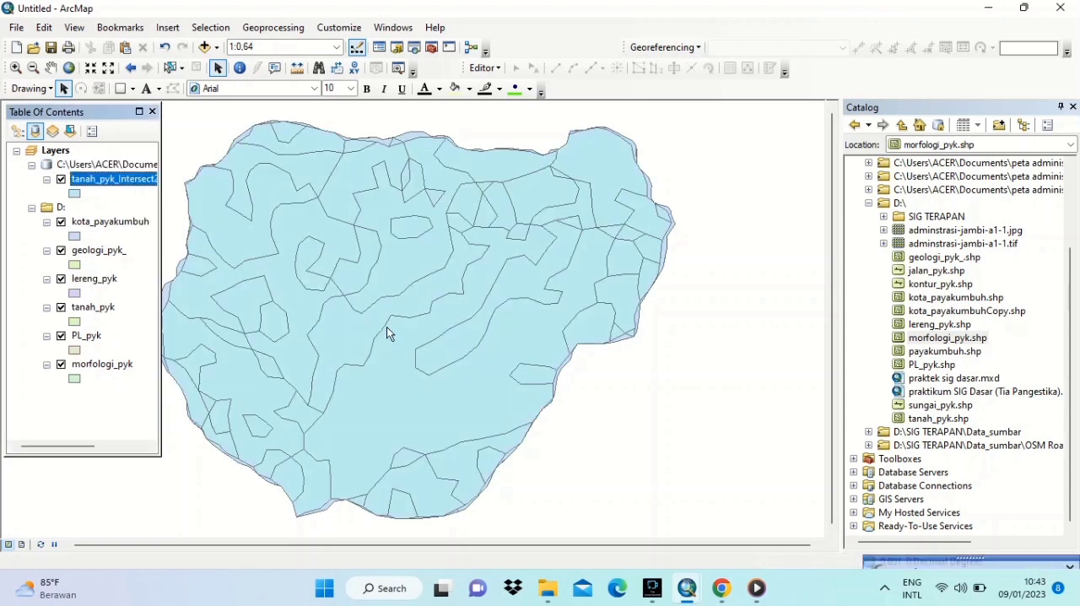
- Open the attribute table of the intersected soil and slope layer and add a Double field named Skor_2
right_click(140, 186)
left_click(188, 224)
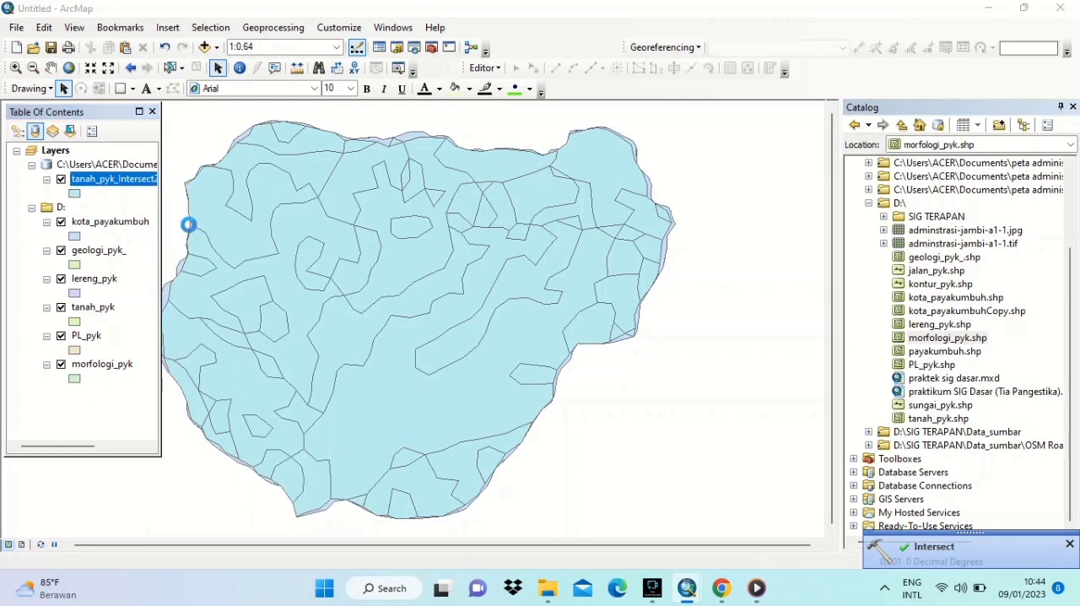
left_click(196, 129)
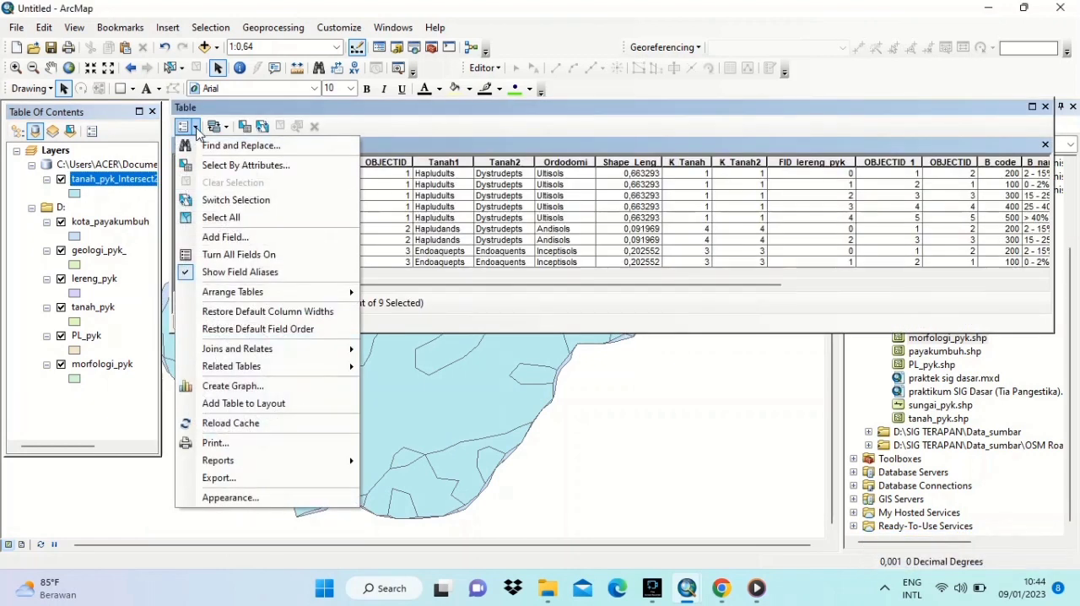
left_click(226, 237)
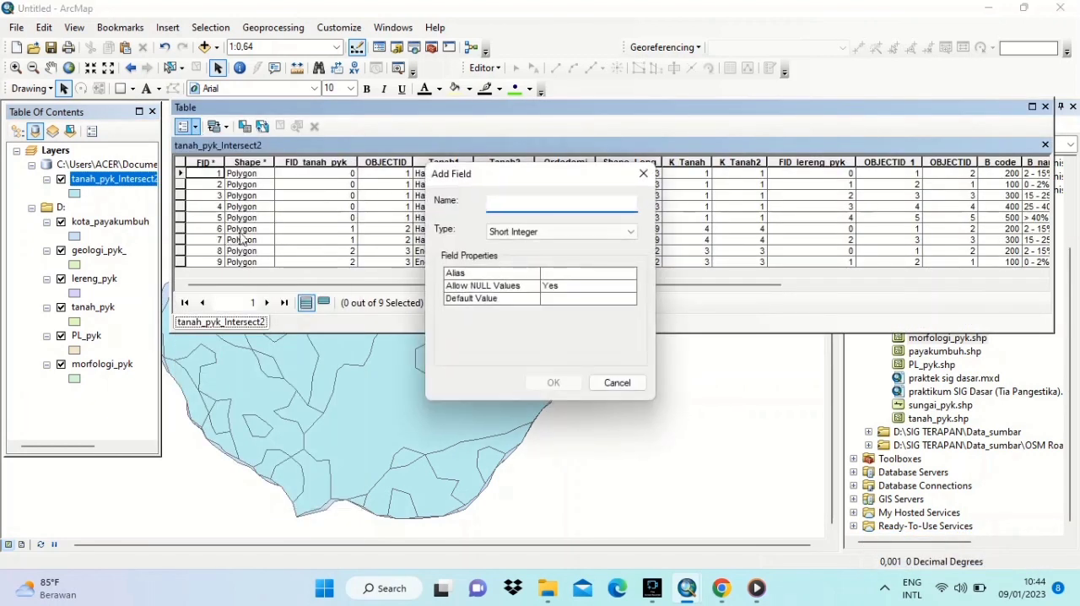
type("Skor_2")
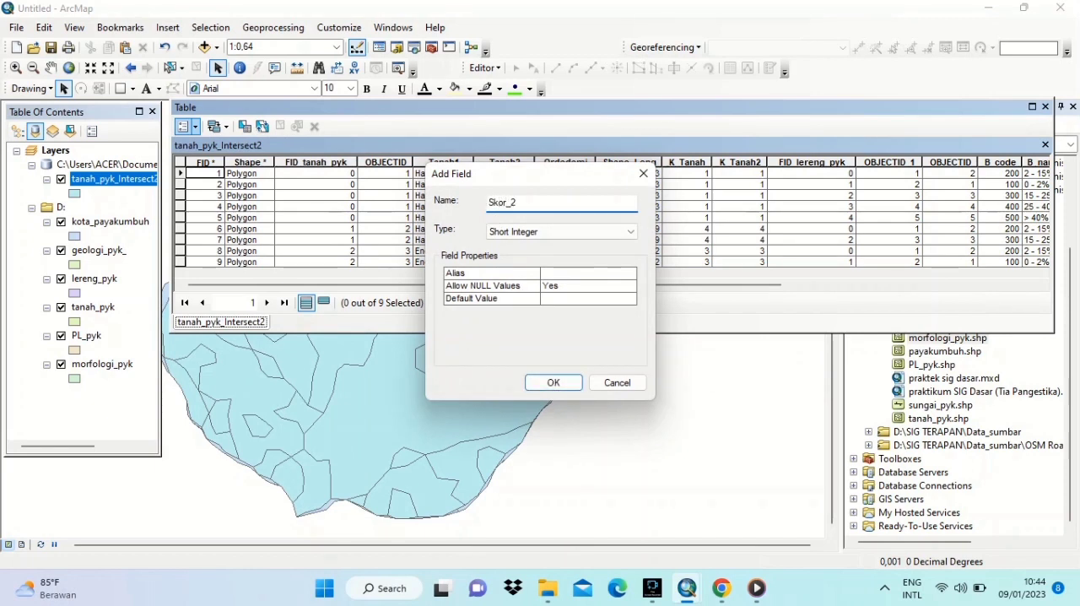
left_click(633, 231)
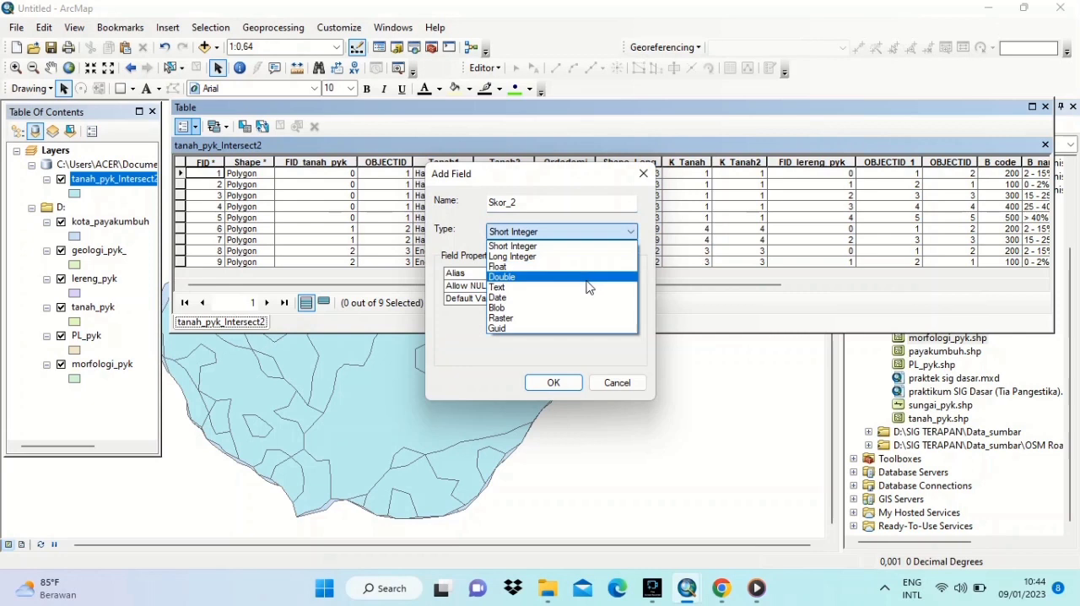
left_click(532, 273)
left_click(554, 382)
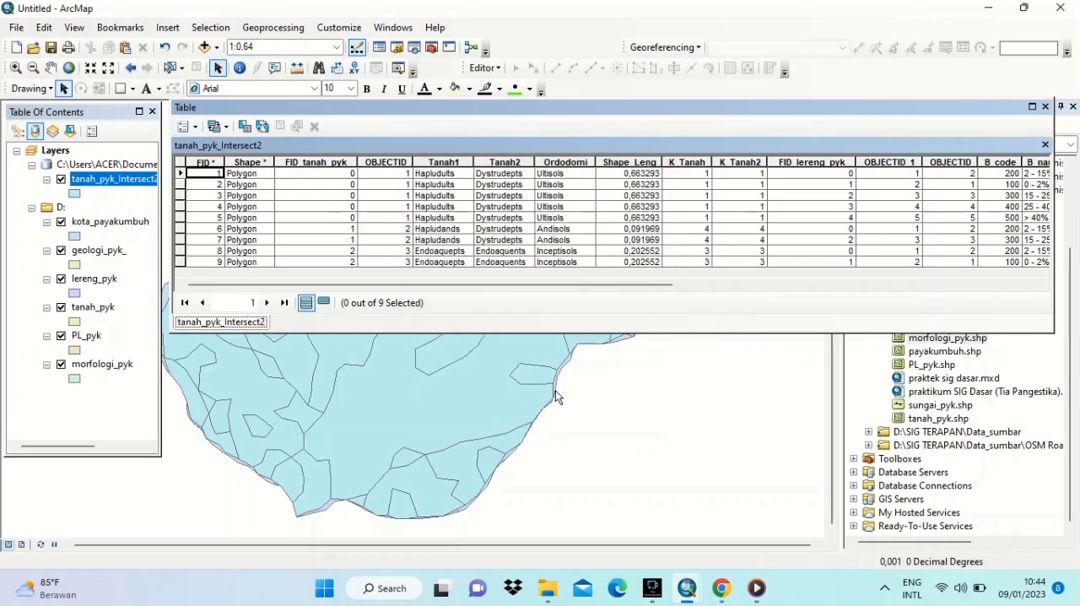
- Calculate the Skor_2 field as the sum of K_Tanah2 and K_Lereng2 with the Field Calculator, outside an edit session
left_click_drag(560, 284, 937, 267)
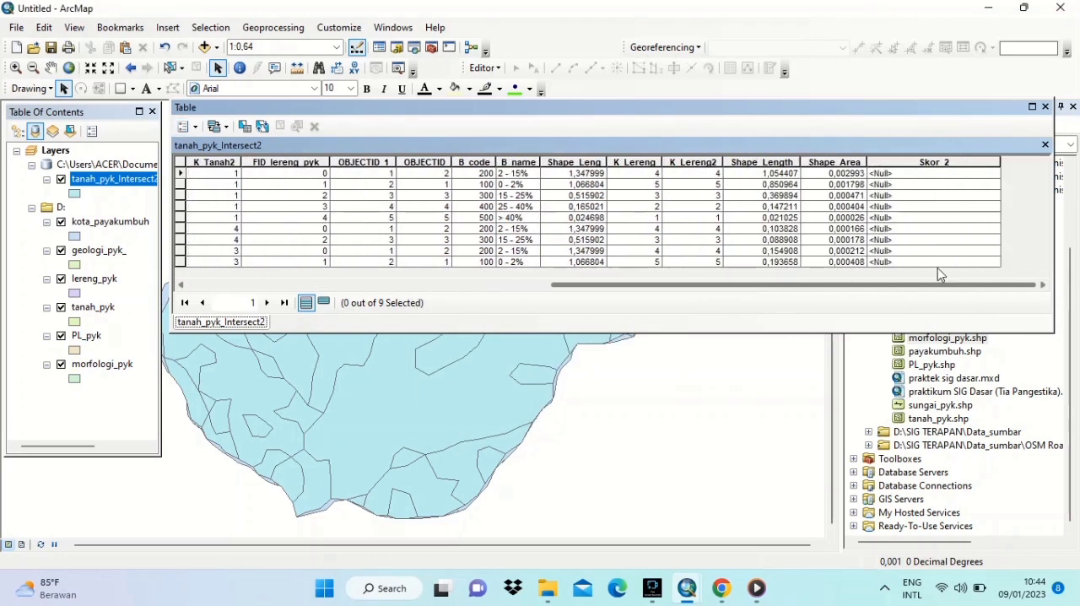
left_click(944, 169)
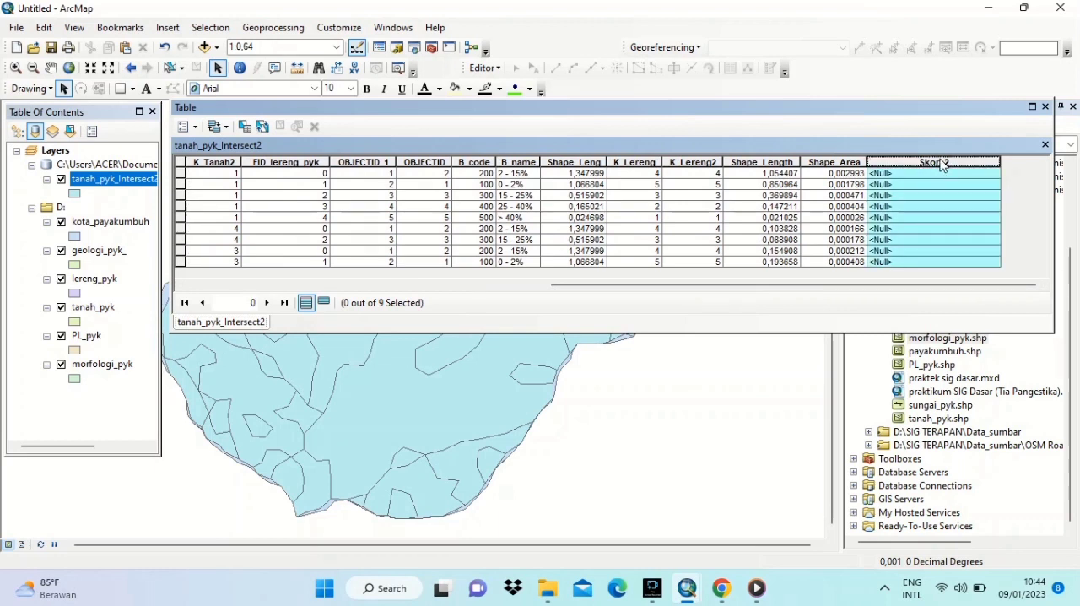
right_click(925, 160)
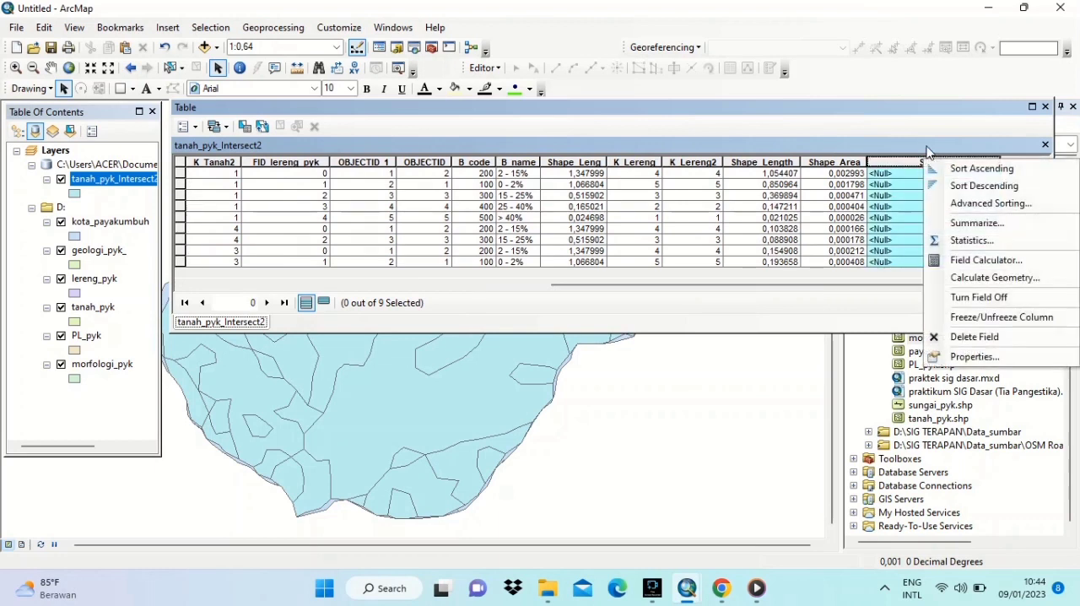
left_click(969, 263)
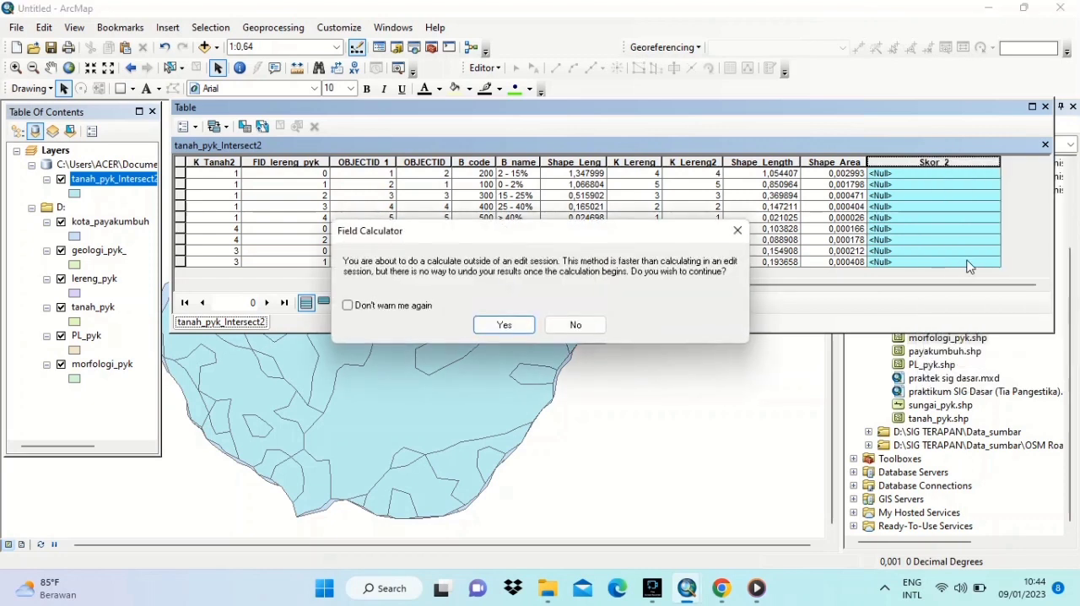
left_click(509, 325)
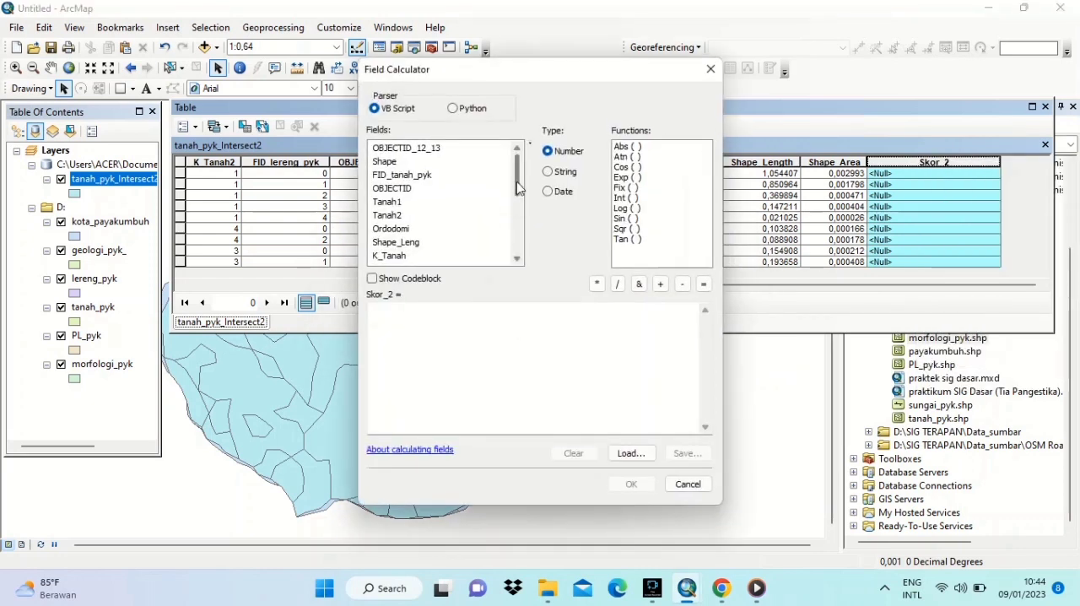
scroll(520, 190, "down", 1)
double_click(401, 230)
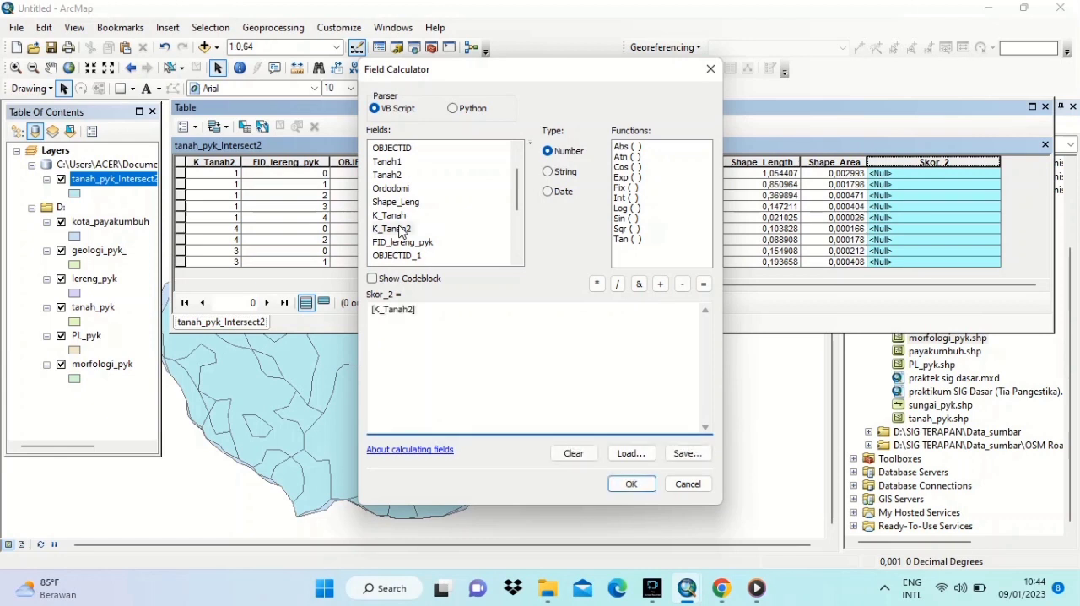
left_click(660, 283)
left_click_drag(517, 206, 518, 242)
double_click(407, 243)
left_click(628, 487)
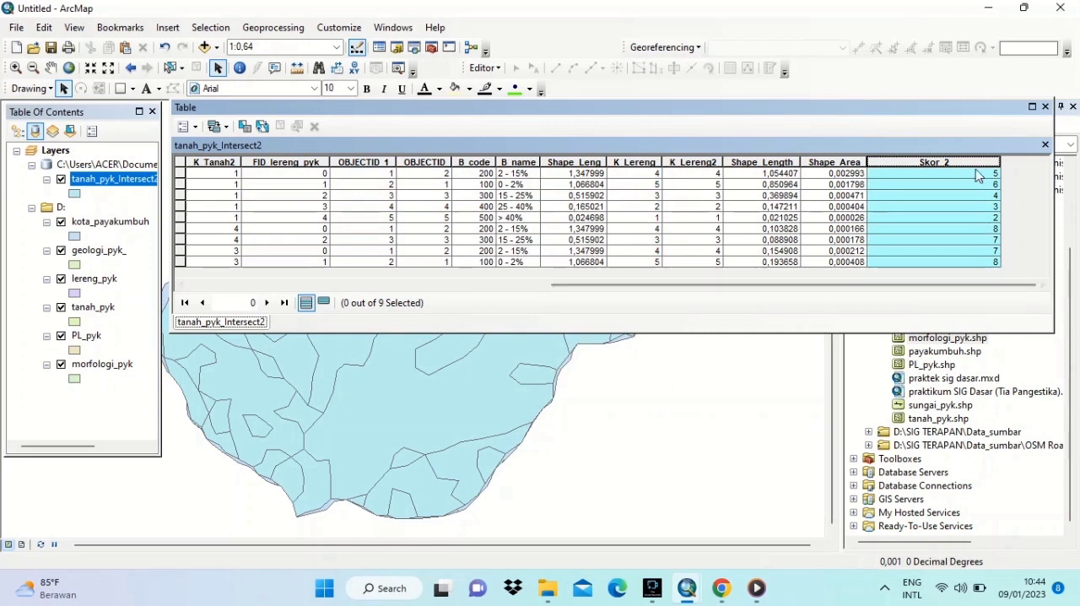
- Select the table's last record, close the table and change the intersected layer's fill colour to yellow
left_click(934, 261)
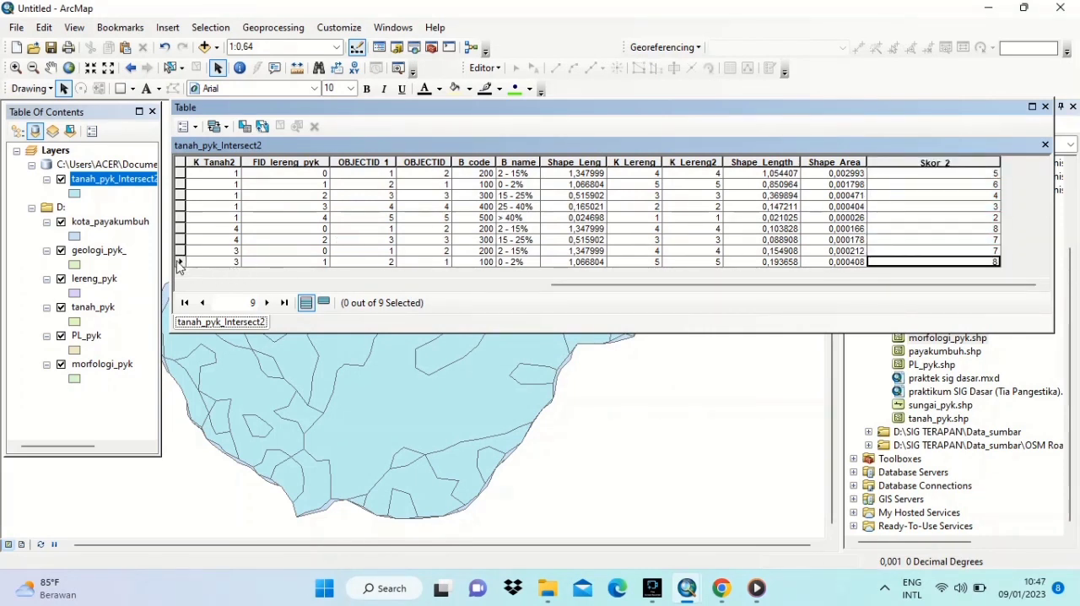
left_click(179, 262)
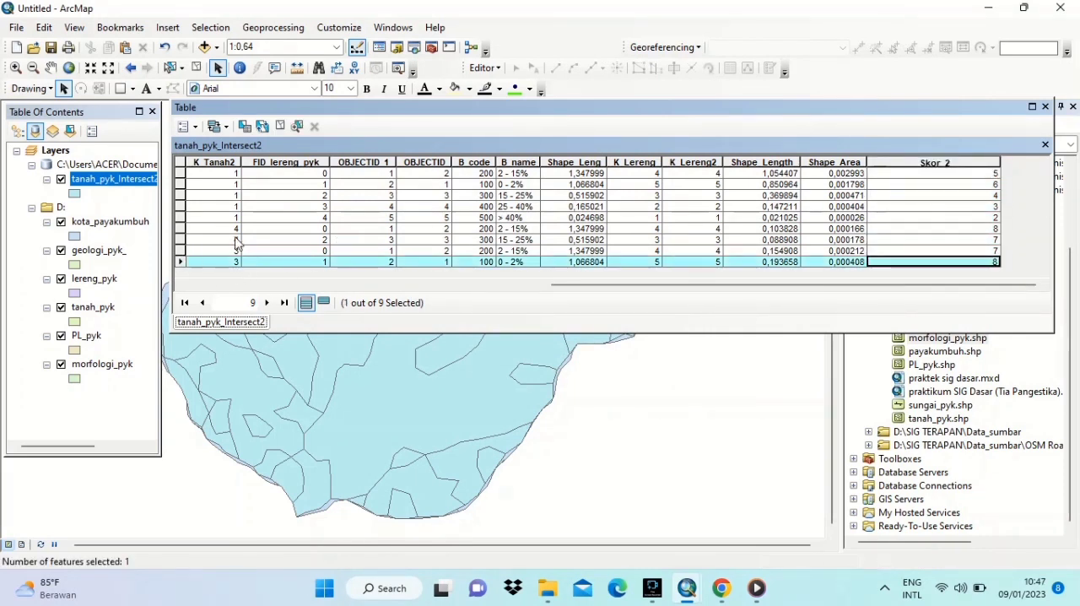
left_click(1045, 145)
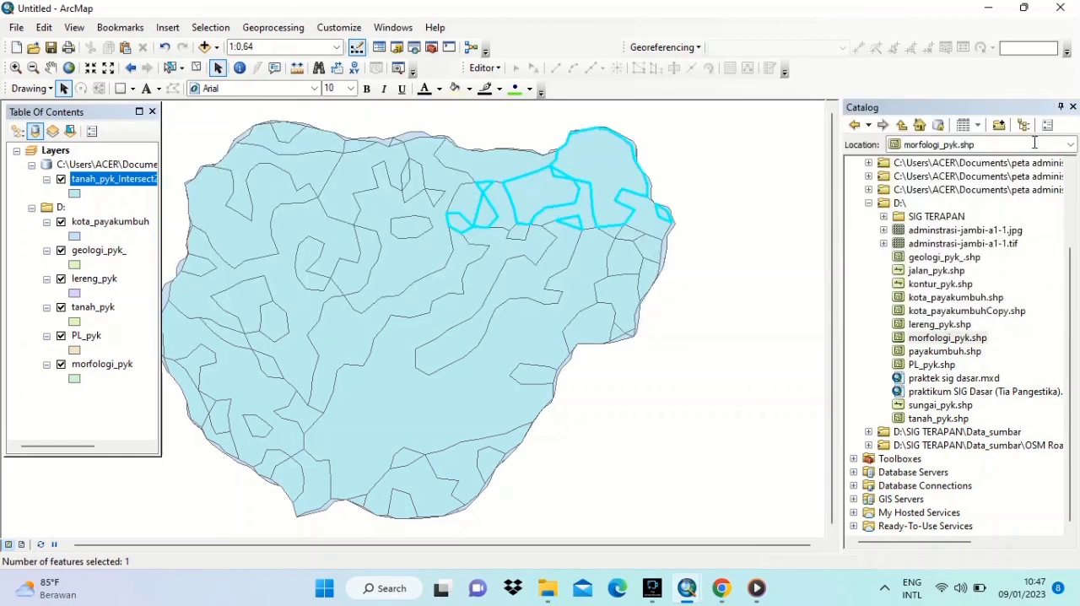
right_click(74, 193)
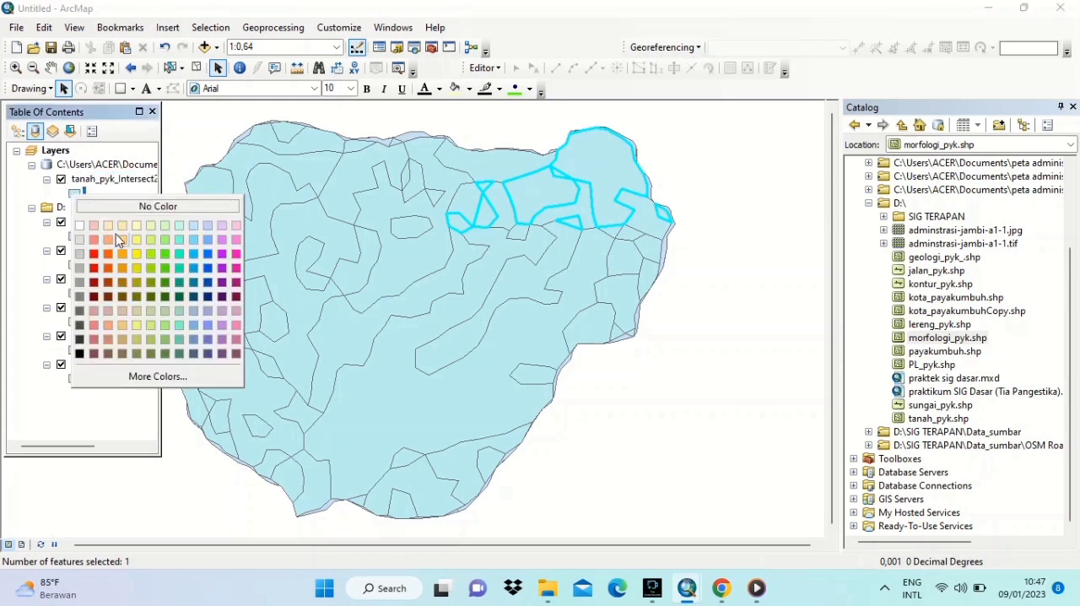
left_click(137, 240)
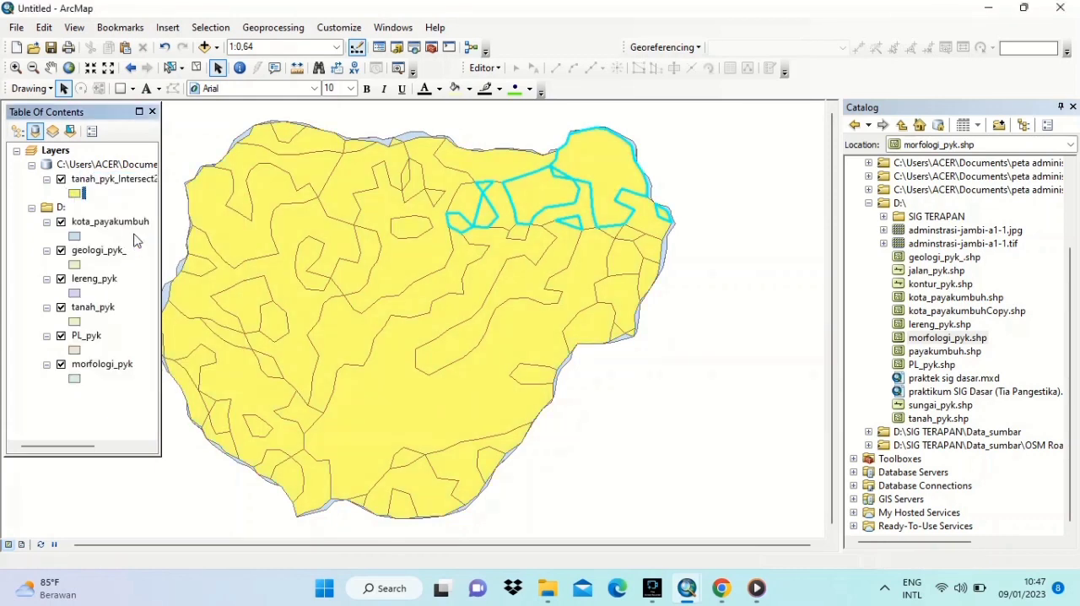